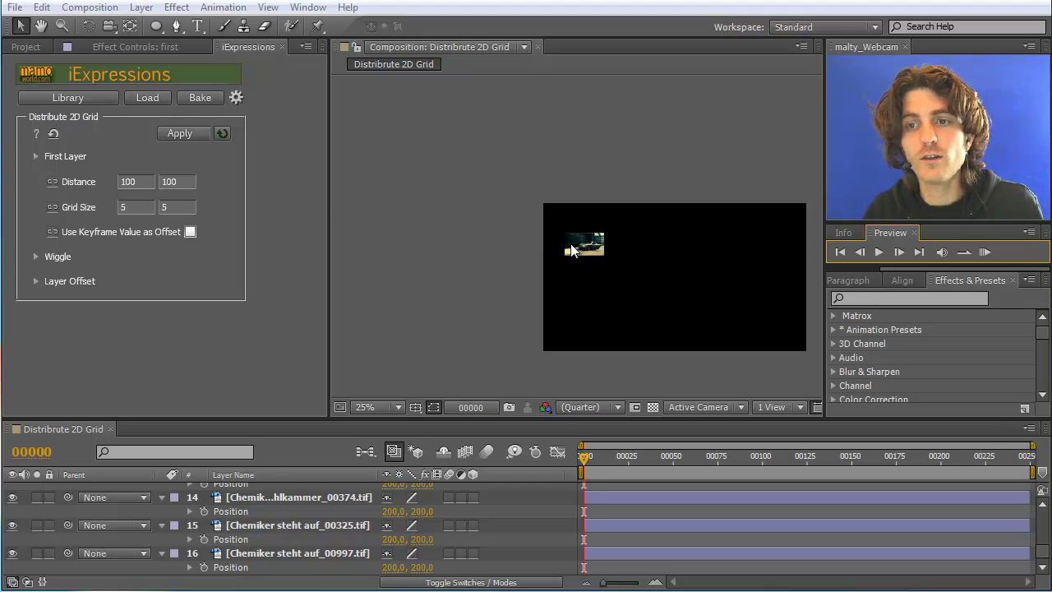
Examine the stacking order of the image layers, from the layer named first down through the following layers.
{"action": "scroll", "coordinate": [1042, 534], "scroll_direction": "up", "scroll_amount": 10}
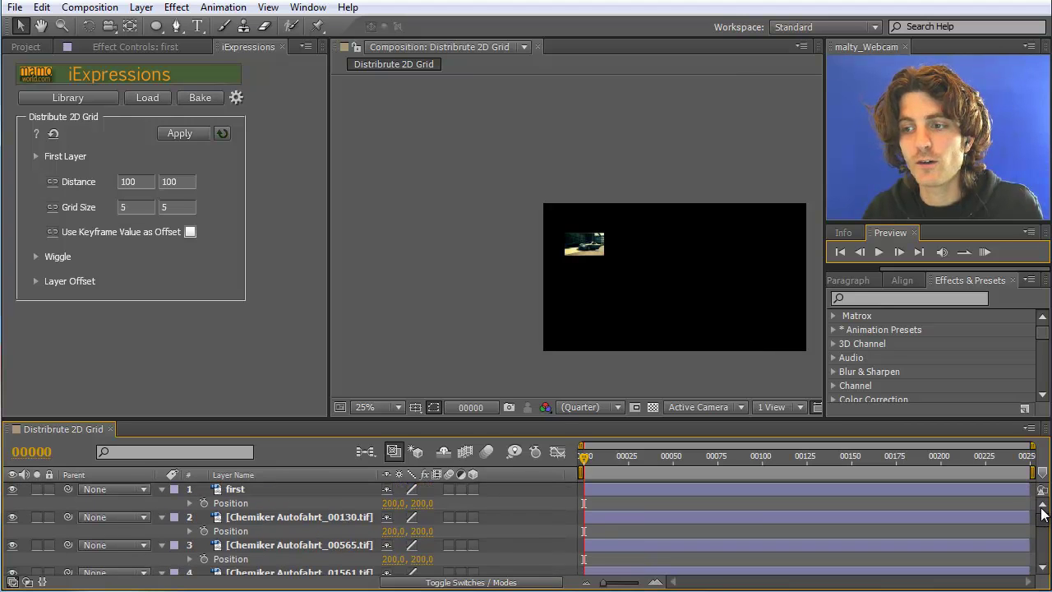
{"action": "left_click", "coordinate": [237, 490]}
{"action": "left_click", "coordinate": [286, 516]}
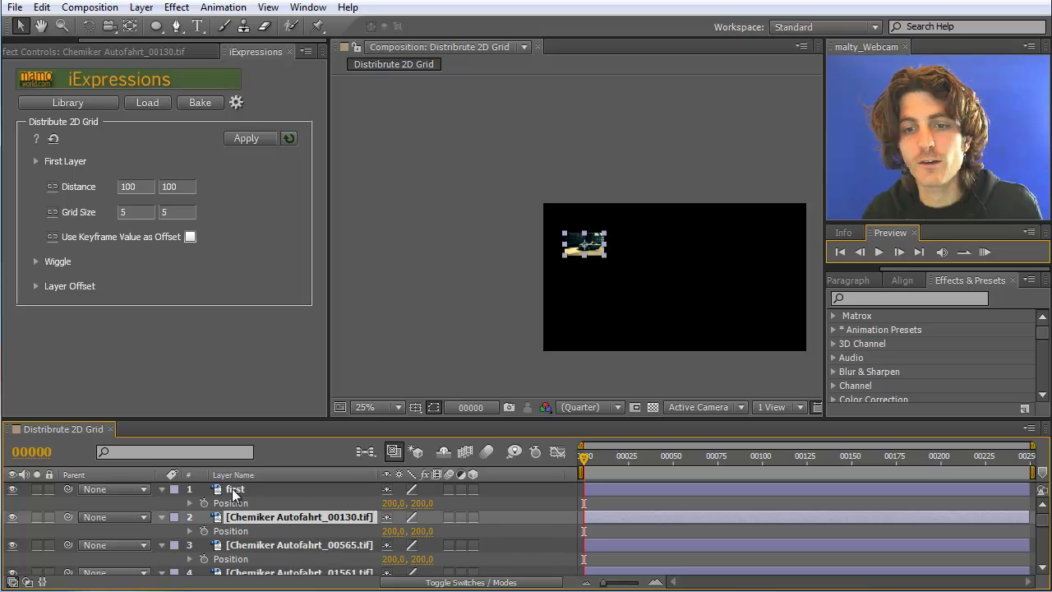
{"action": "left_click", "coordinate": [236, 490]}
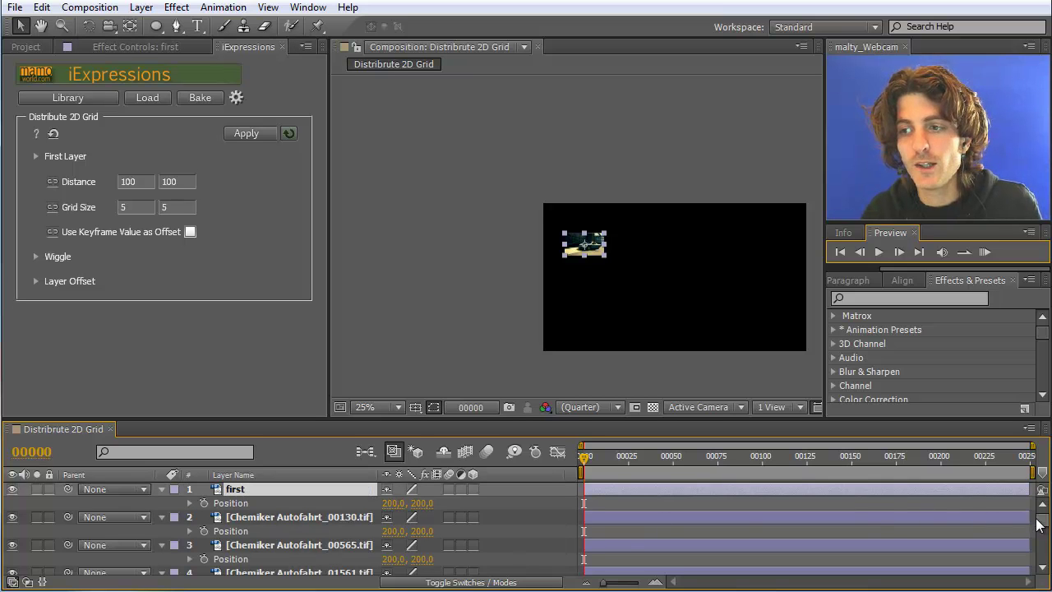
{"action": "scroll", "coordinate": [406, 510], "scroll_direction": "down", "scroll_amount": 5}
{"action": "left_click", "coordinate": [324, 497]}
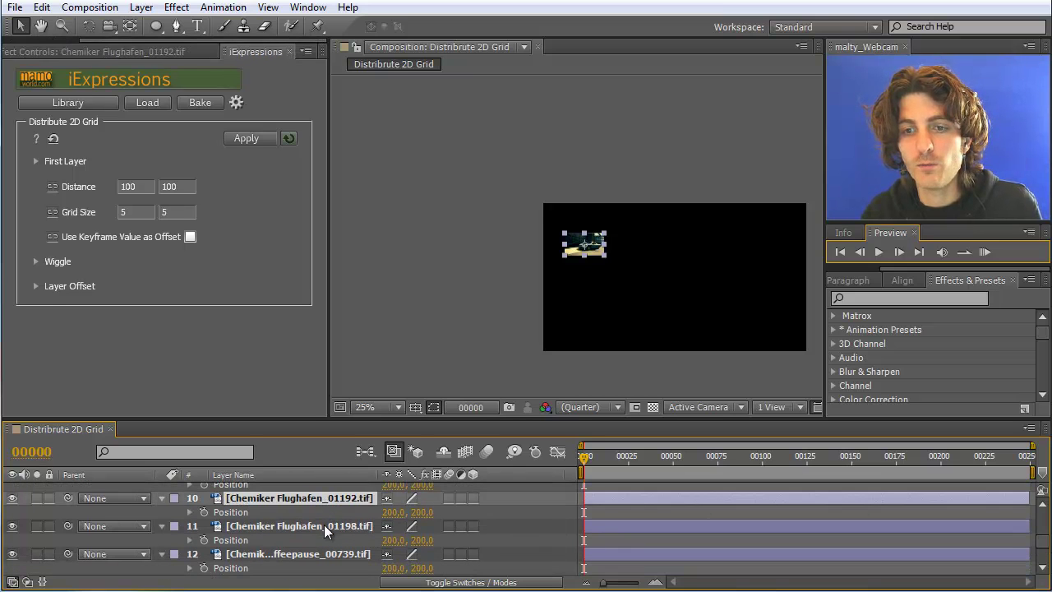
{"action": "left_click", "coordinate": [324, 525]}
{"action": "left_click", "coordinate": [325, 554]}
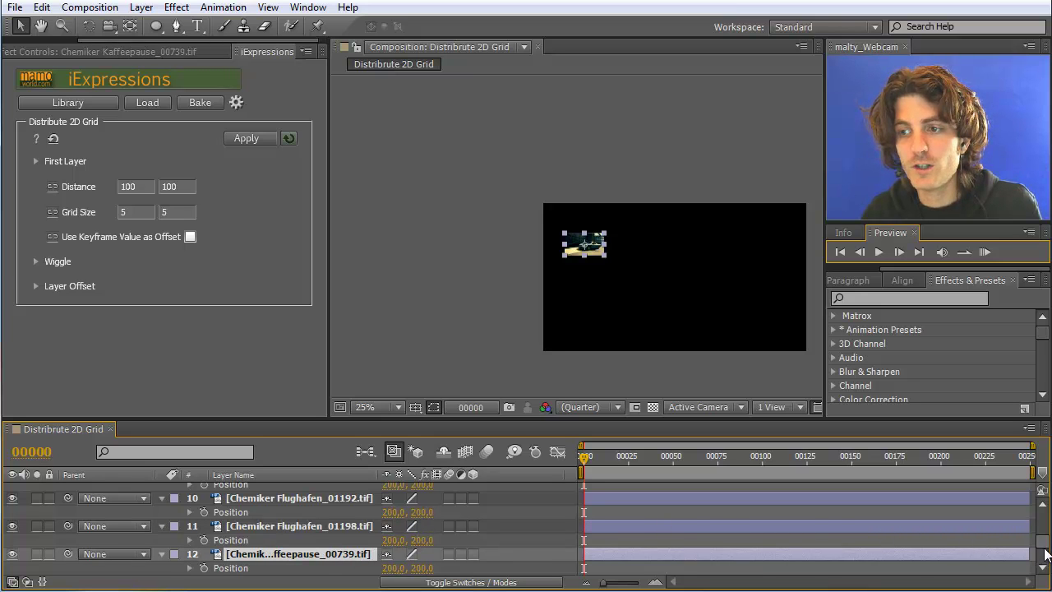
Apply the Distribute 2D Grid expression to the positions of all image layers, with distance 100 by 100 and grid size 5 by 5.
{"action": "scroll", "coordinate": [1044, 546], "scroll_direction": "up", "scroll_amount": 2}
{"action": "scroll", "coordinate": [1042, 547], "scroll_direction": "up", "scroll_amount": 10}
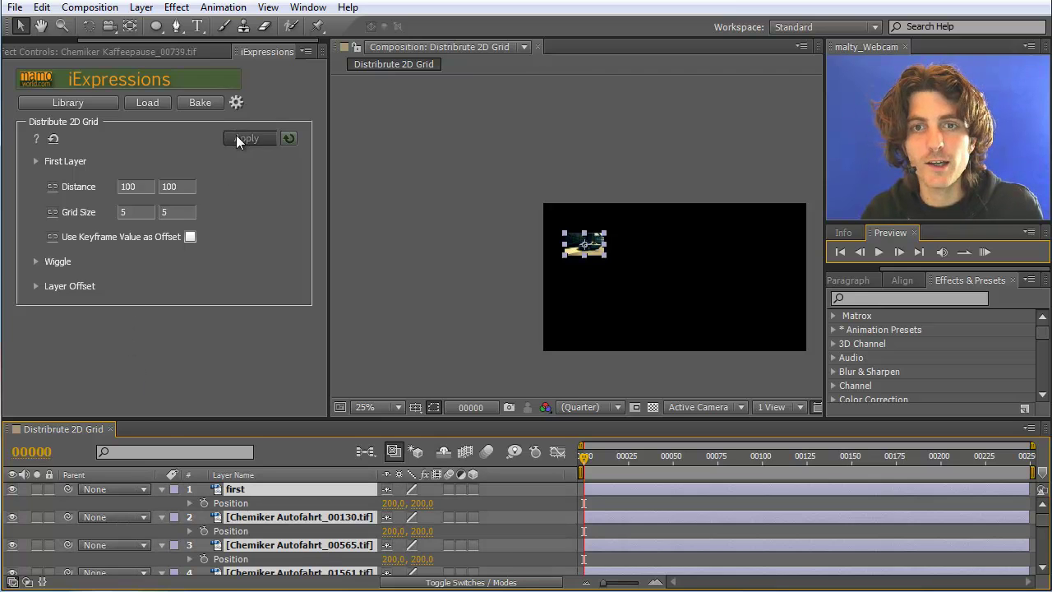
{"action": "left_click", "coordinate": [257, 137]}
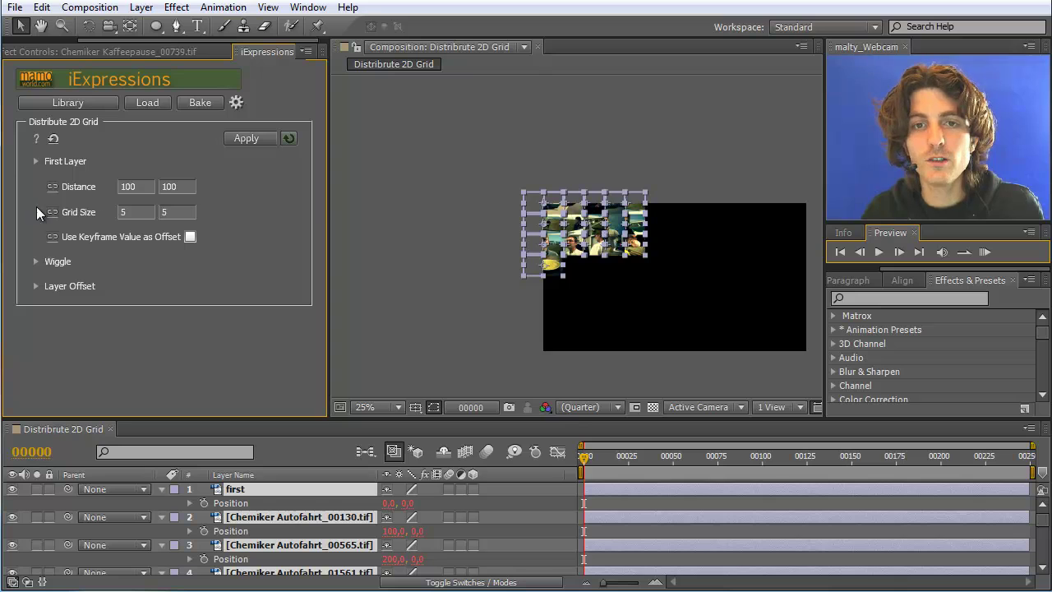
Set the grid distance to 250 horizontally and 150 vertically, and reapply the expression to all image layers.
{"action": "left_click", "coordinate": [145, 188]}
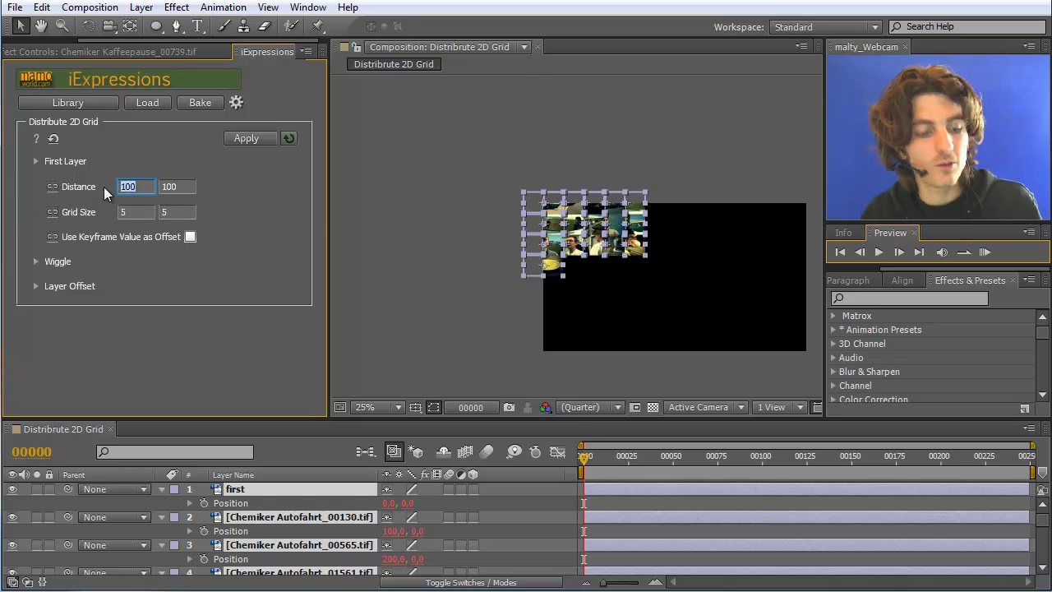
{"action": "type", "text": "250"}
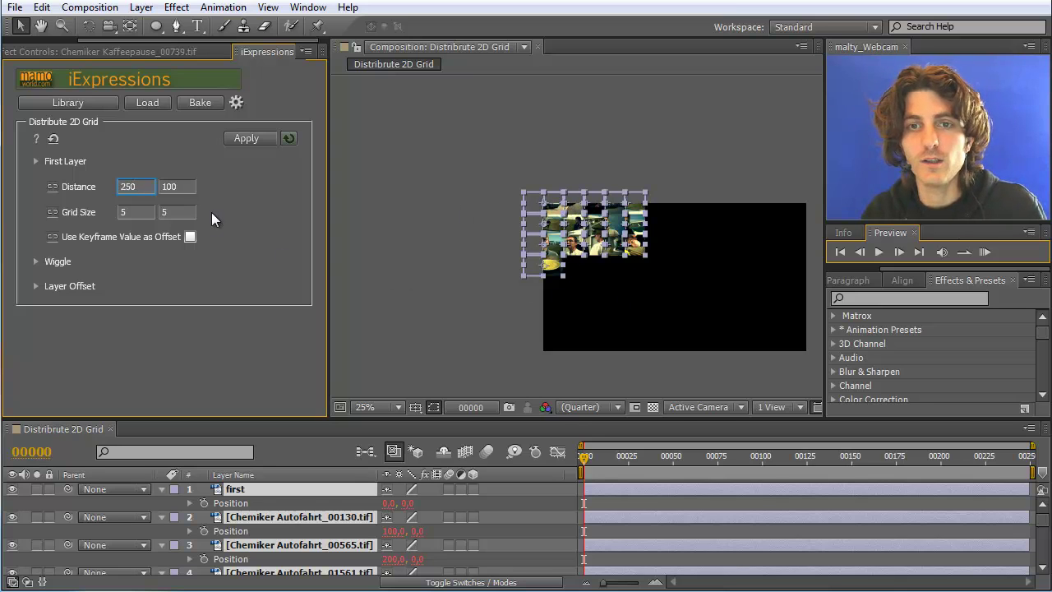
{"action": "left_click", "coordinate": [611, 301]}
{"action": "scroll", "coordinate": [610, 296], "scroll_direction": "up", "scroll_amount": 4}
{"action": "scroll", "coordinate": [612, 304], "scroll_direction": "down", "scroll_amount": 2}
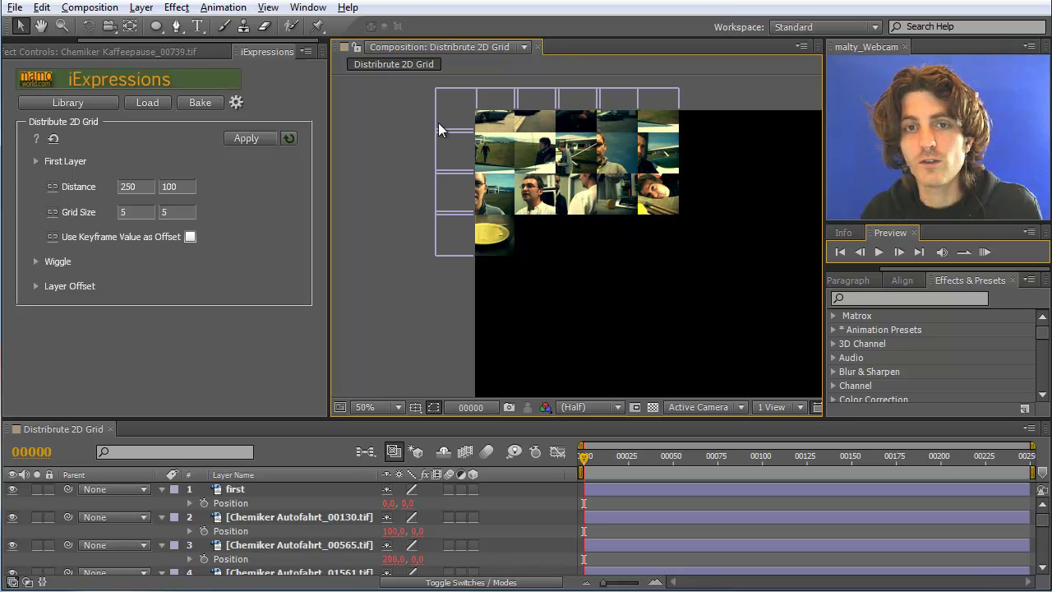
{"action": "left_click", "coordinate": [169, 187]}
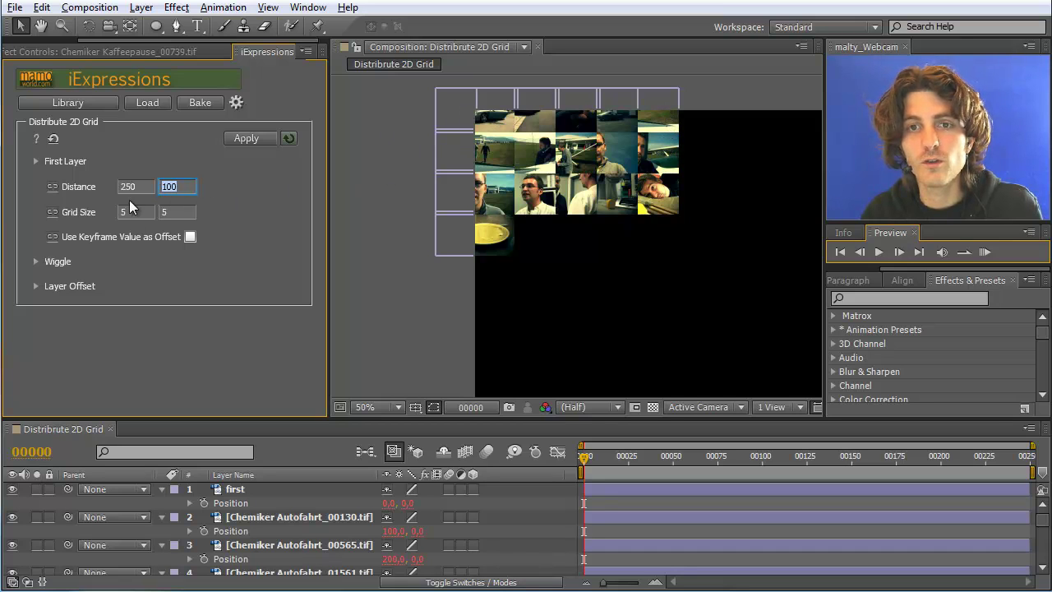
{"action": "type", "text": "150"}
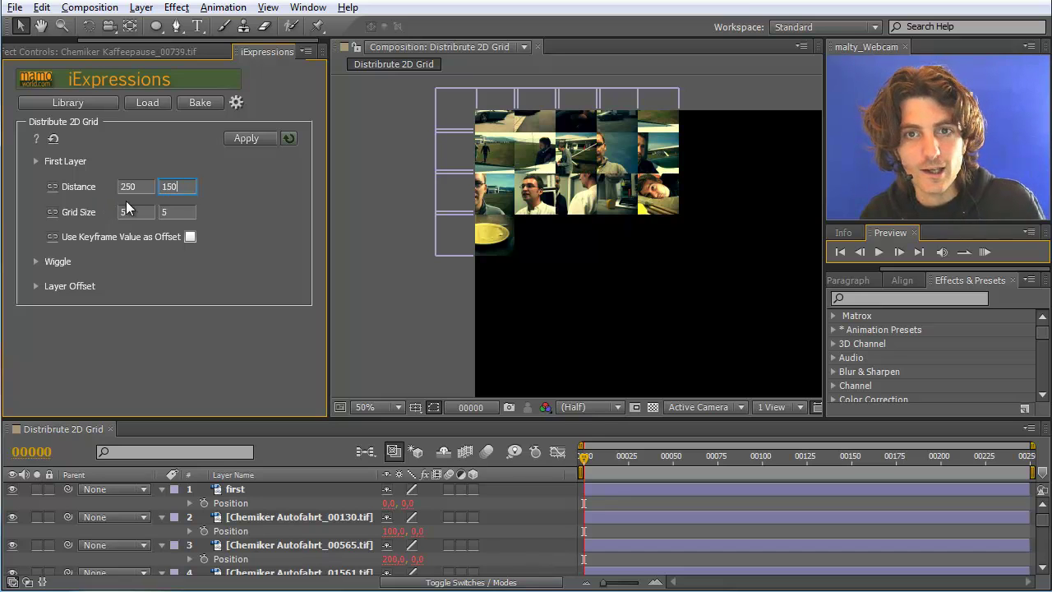
{"action": "left_click", "coordinate": [238, 491]}
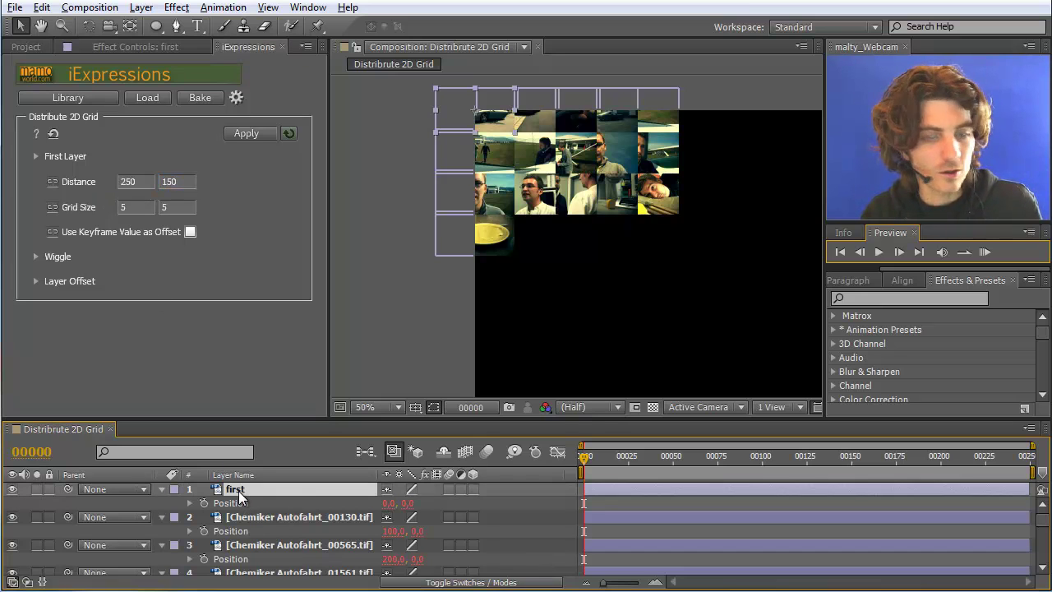
{"action": "key", "text": "ctrl+a"}
{"action": "left_click", "coordinate": [247, 134]}
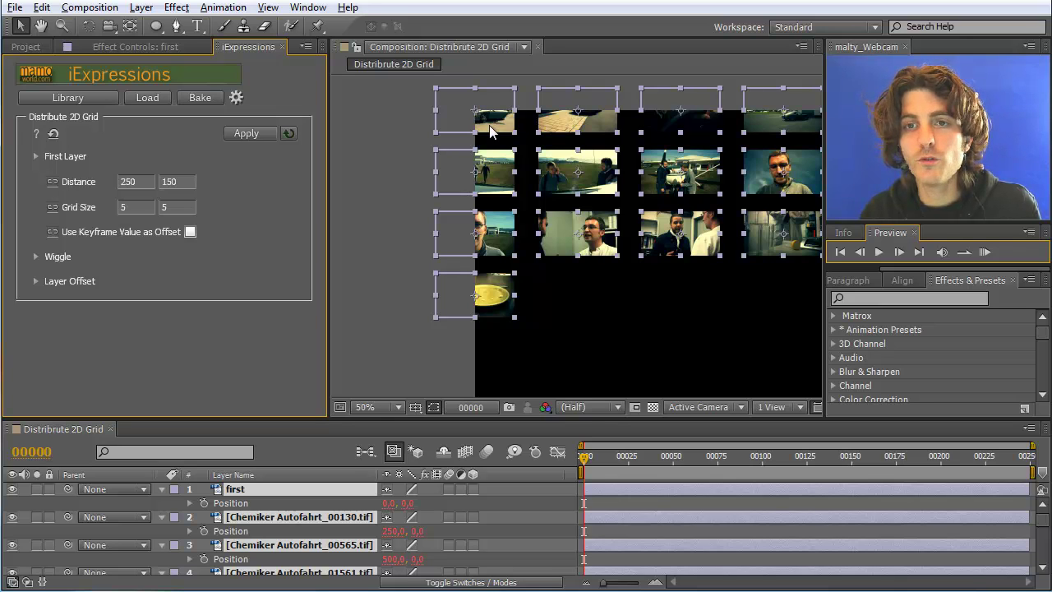
Add a new null object to the composition.
{"action": "left_click", "coordinate": [141, 8]}
{"action": "mouse_move", "coordinate": [161, 26]}
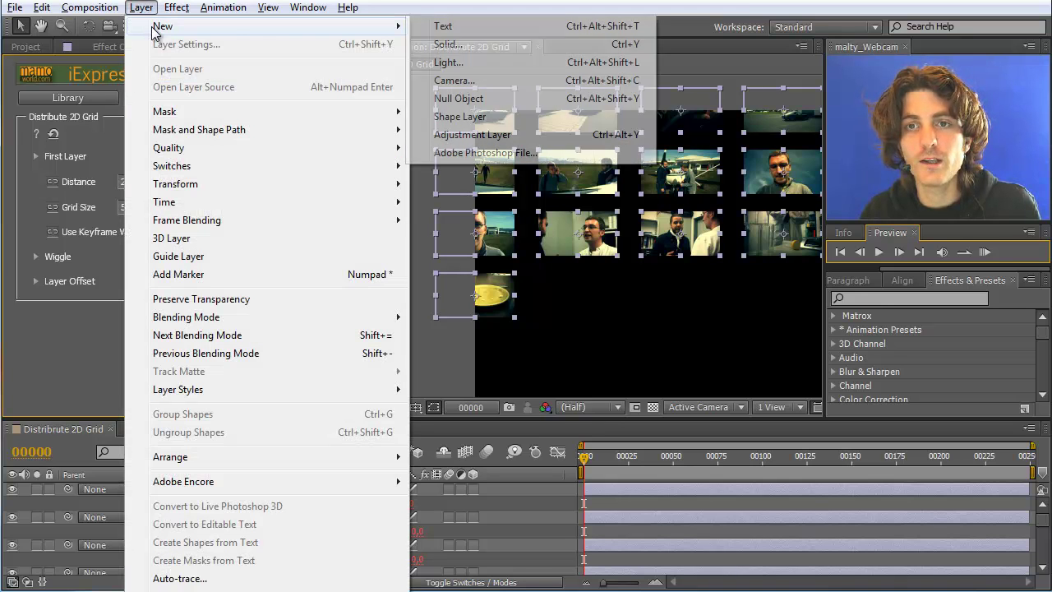
{"action": "left_click", "coordinate": [469, 99]}
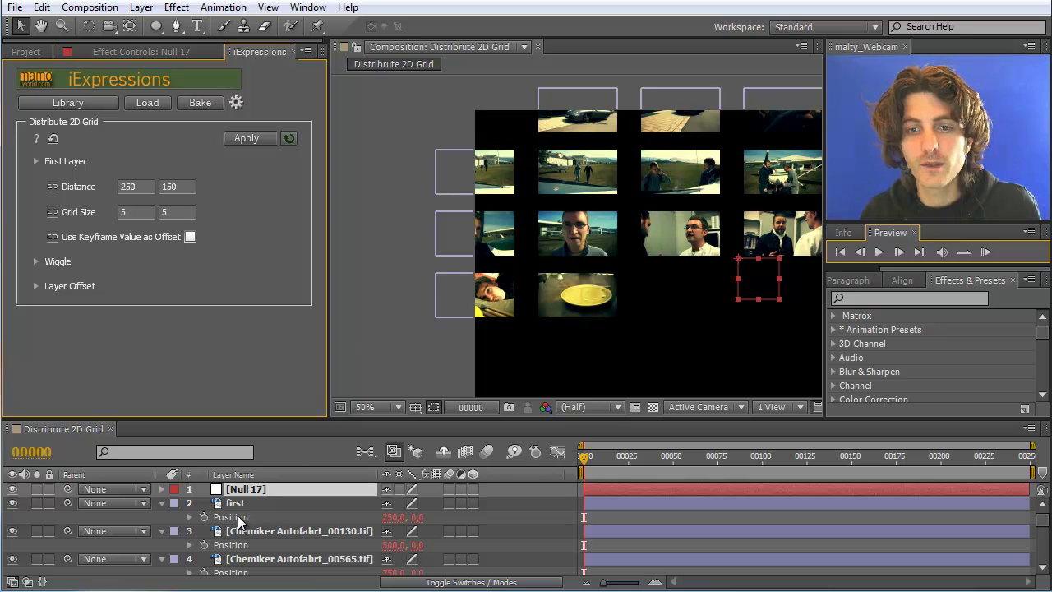
Parent all the image layers, from first to Chemiker steht auf_00997.tif, to the null object.
{"action": "left_click", "coordinate": [234, 504]}
{"action": "scroll", "coordinate": [270, 537], "scroll_direction": "down", "scroll_amount": 10}
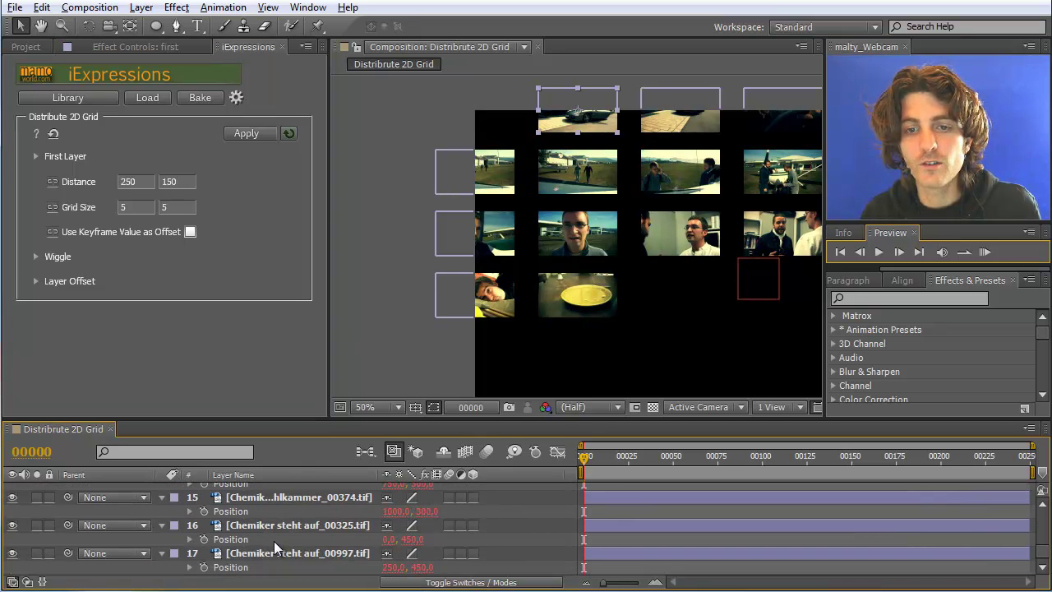
{"action": "left_click", "coordinate": [267, 553], "text": "shift"}
{"action": "scroll", "coordinate": [267, 557], "scroll_direction": "up", "scroll_amount": 10}
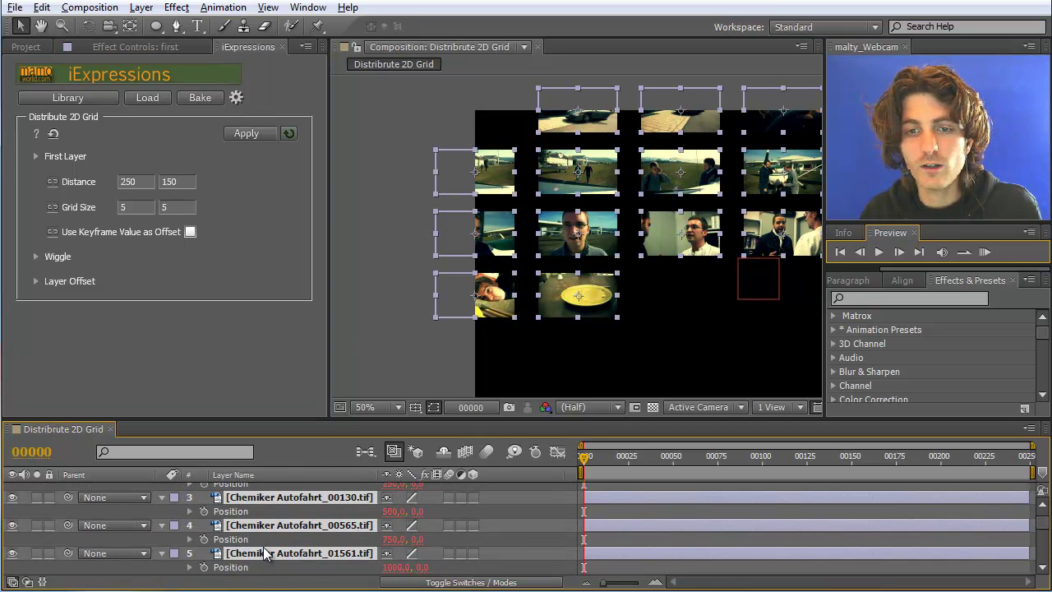
{"action": "left_click_drag", "start_coordinate": [68, 503], "coordinate": [237, 490]}
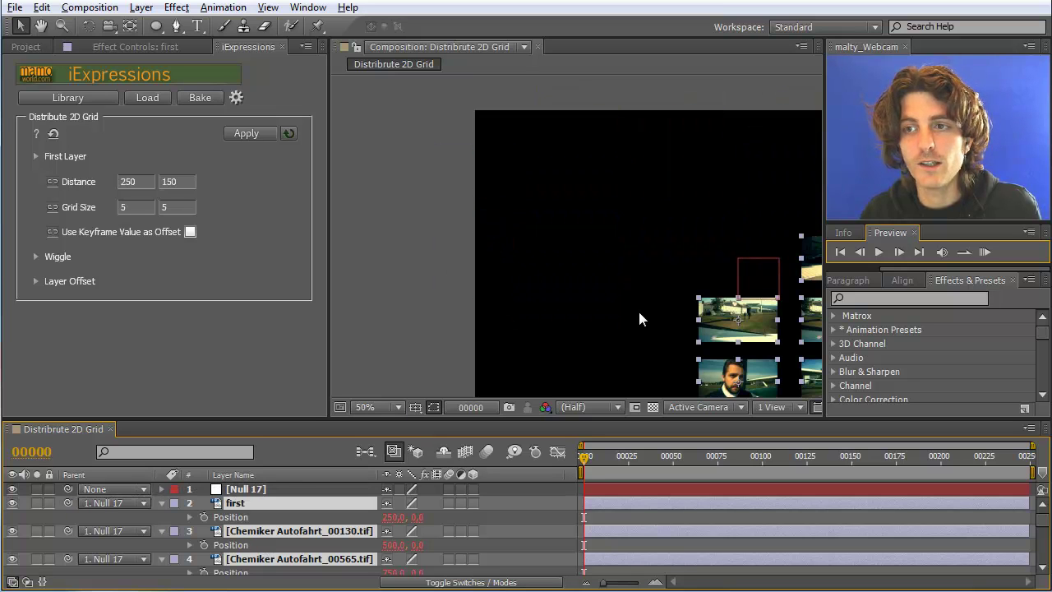
Reposition the null object to about 167, 154 so the whole grid moves within the composition frame.
{"action": "scroll", "coordinate": [645, 312], "scroll_direction": "down", "scroll_amount": 2}
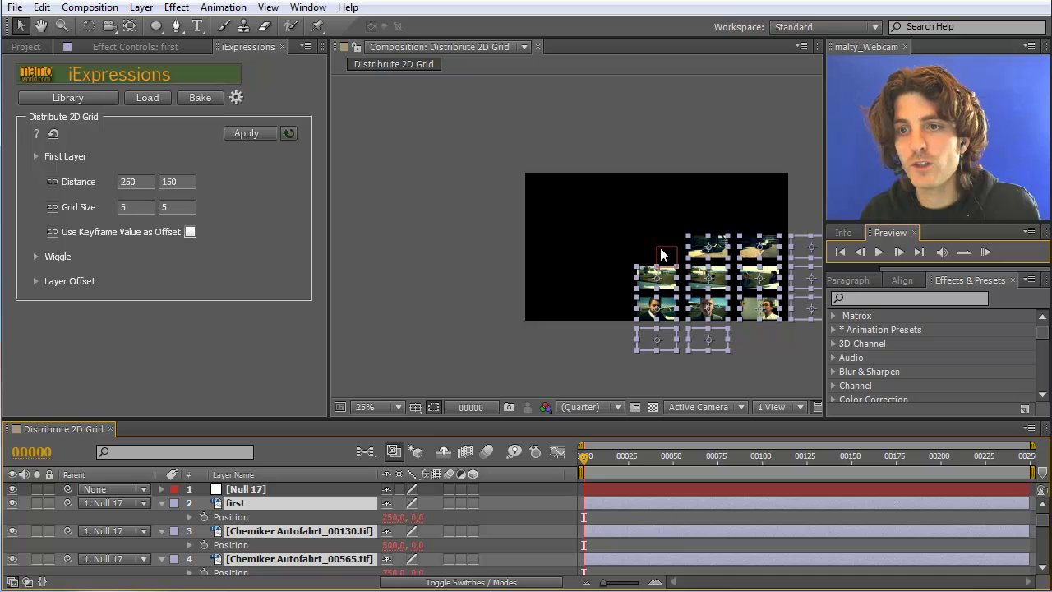
{"action": "left_click", "coordinate": [655, 247]}
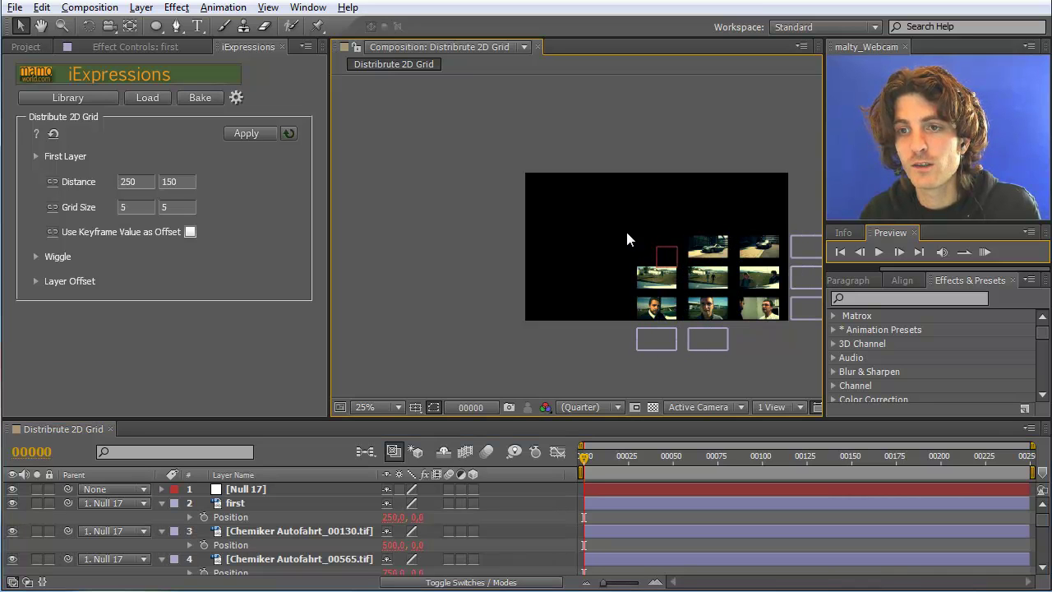
{"action": "left_click", "coordinate": [662, 254]}
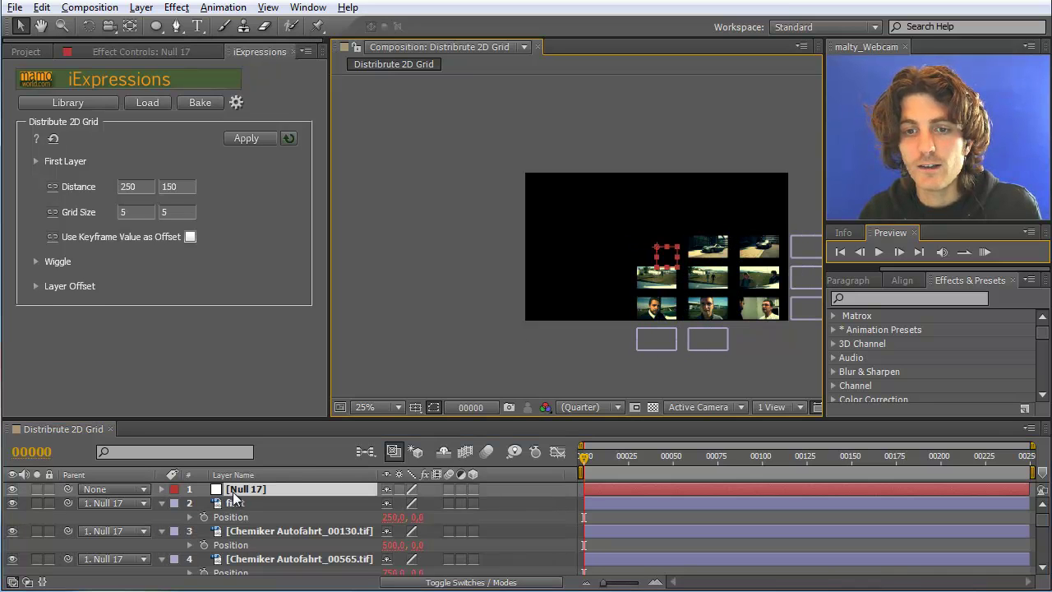
{"action": "left_click", "coordinate": [162, 488]}
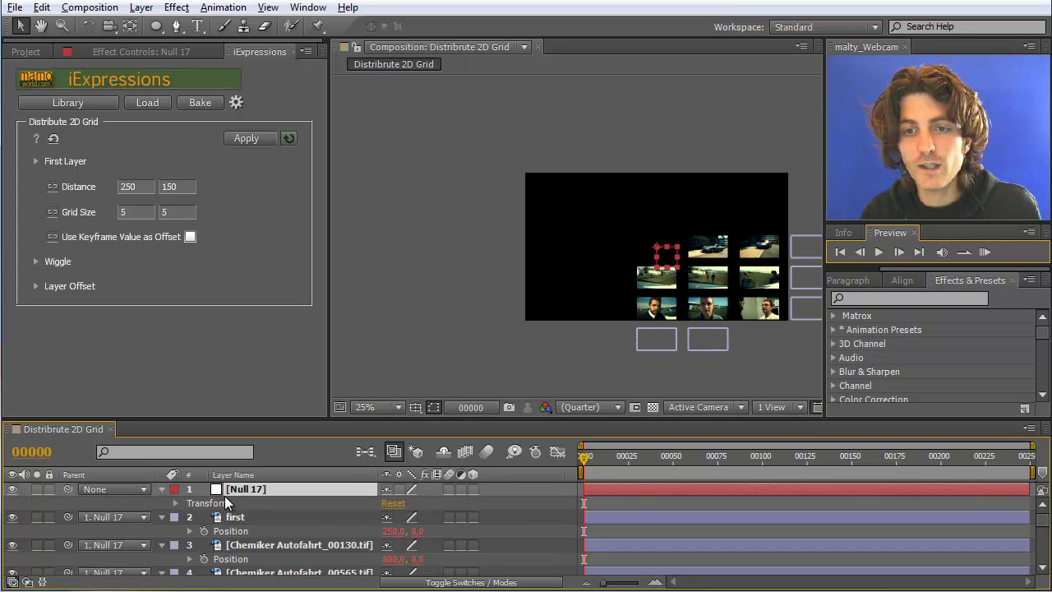
{"action": "key", "text": "p"}
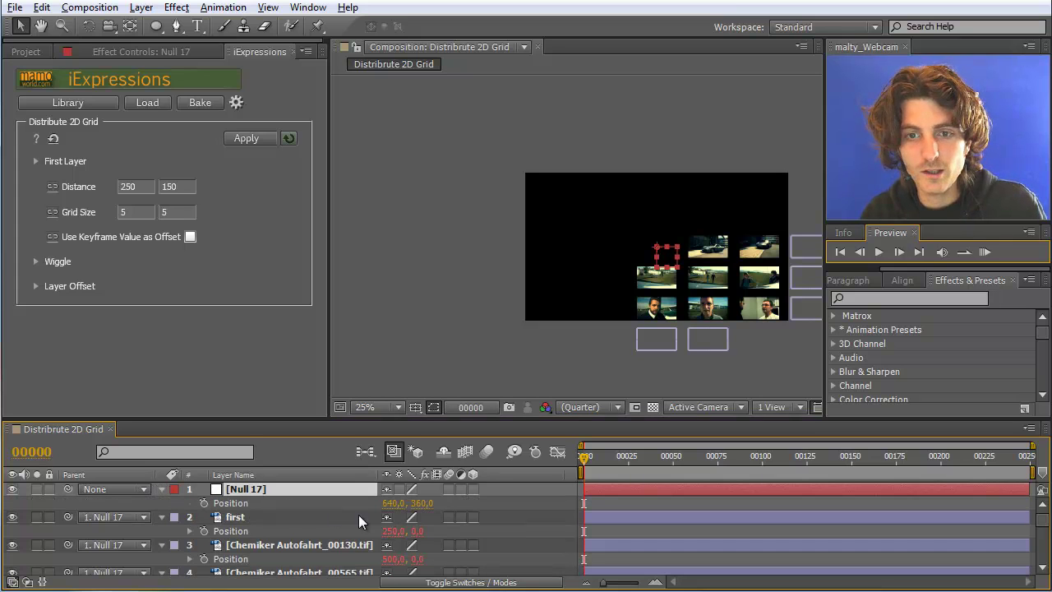
{"action": "left_click_drag", "start_coordinate": [392, 502], "coordinate": [284, 503]}
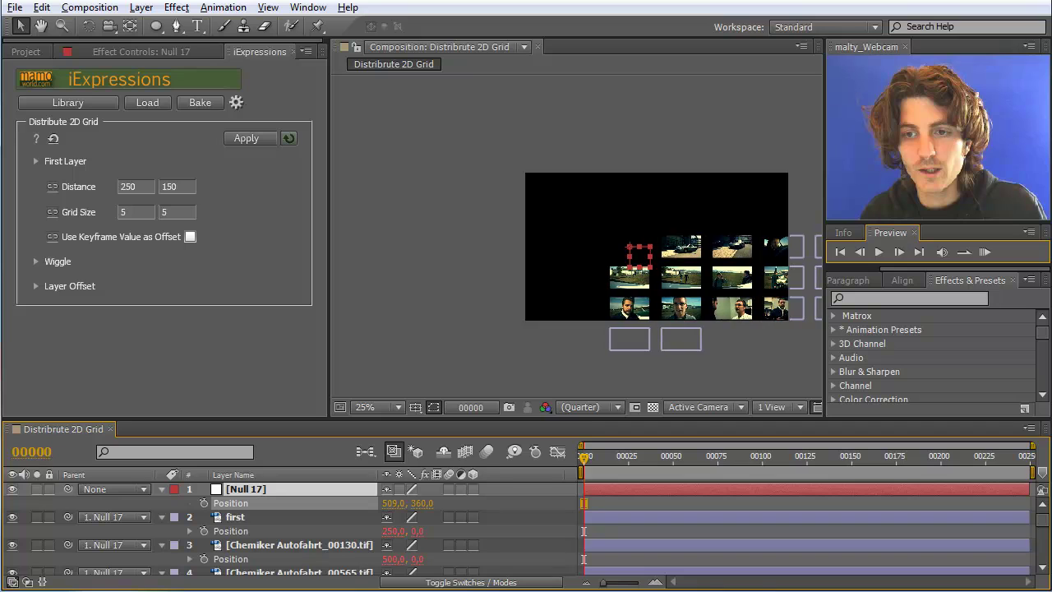
{"action": "left_click_drag", "start_coordinate": [218, 503], "coordinate": [12, 511]}
{"action": "left_click_drag", "start_coordinate": [421, 503], "coordinate": [265, 505]}
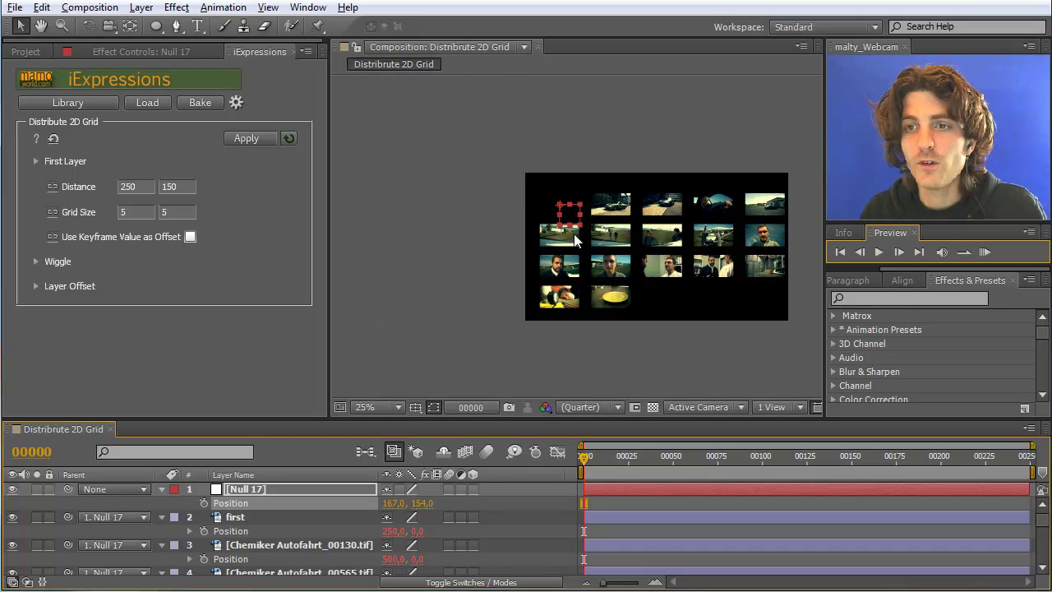
Try placing the null below the layer named first, and return it to the top of the layer stack.
{"action": "key", "text": "period"}
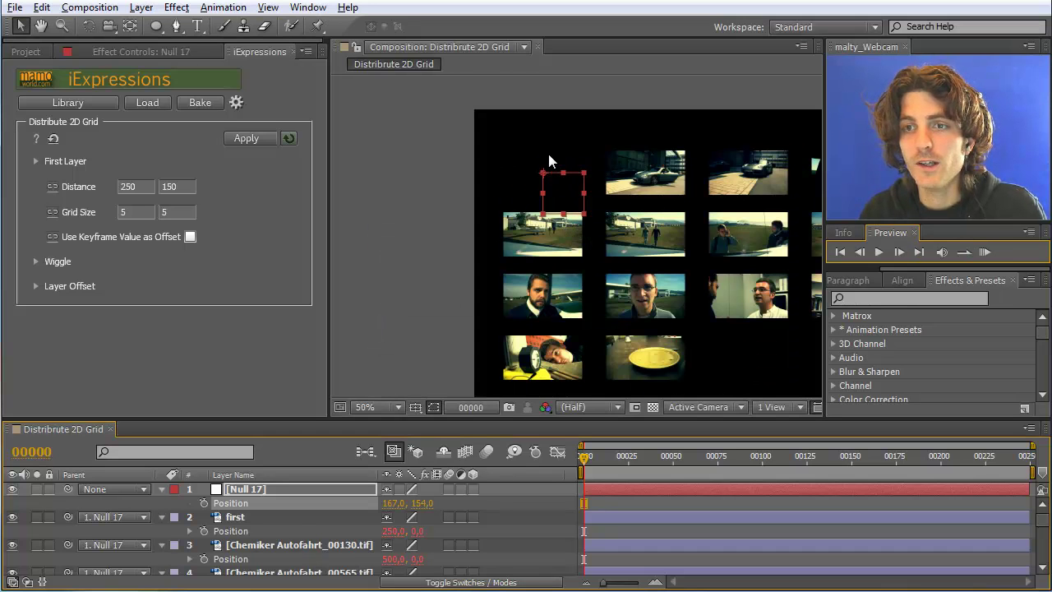
{"action": "left_click", "coordinate": [256, 491]}
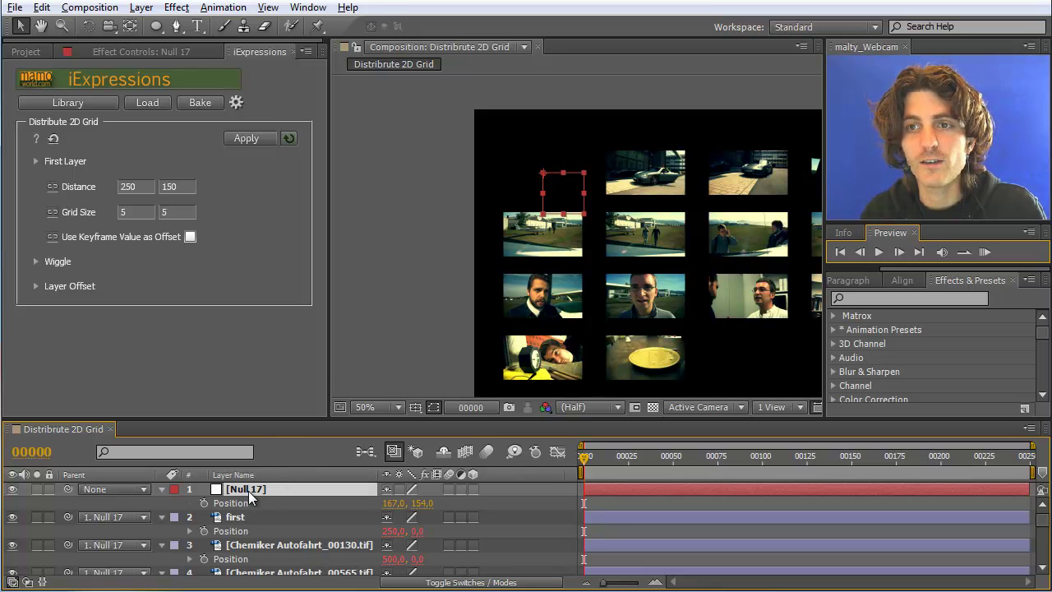
{"action": "left_click_drag", "start_coordinate": [251, 491], "coordinate": [252, 534]}
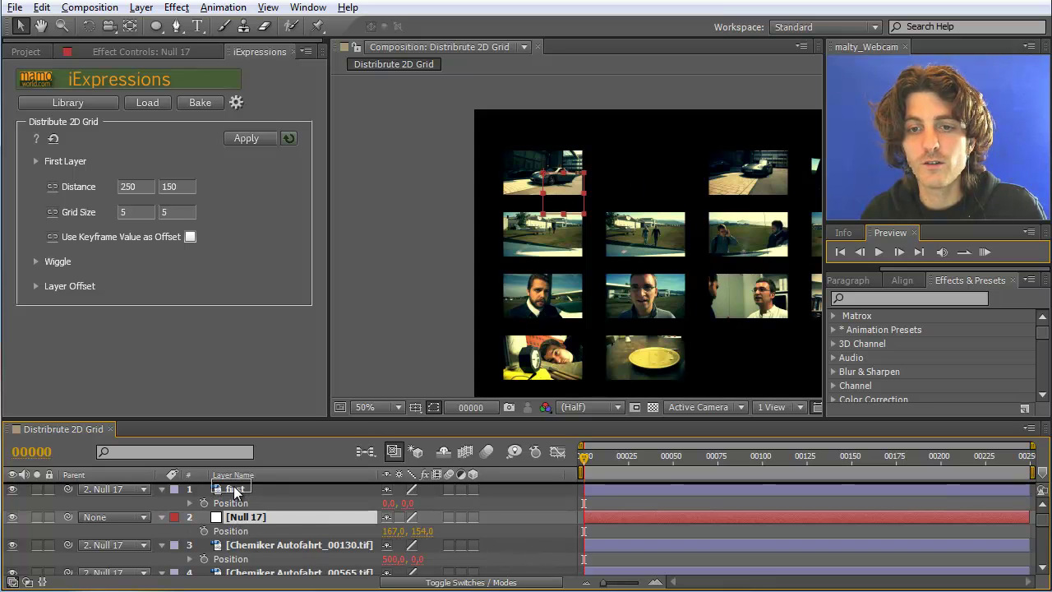
{"action": "key", "text": "ctrl+]"}
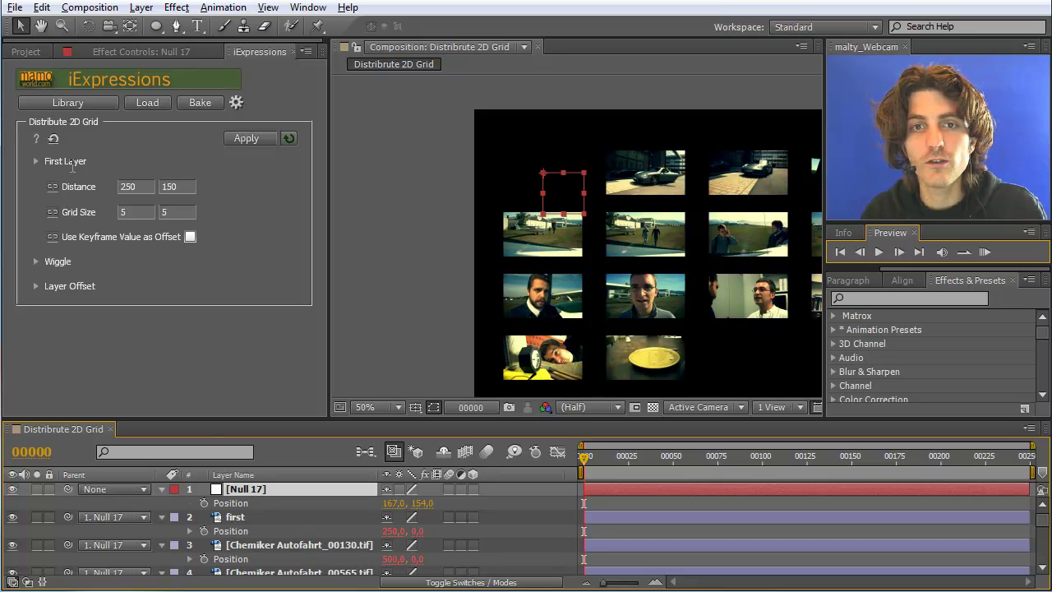
Set the grid's first layer to index 2 and apply the expression to all image layers, excluding the null.
{"action": "left_click", "coordinate": [35, 161]}
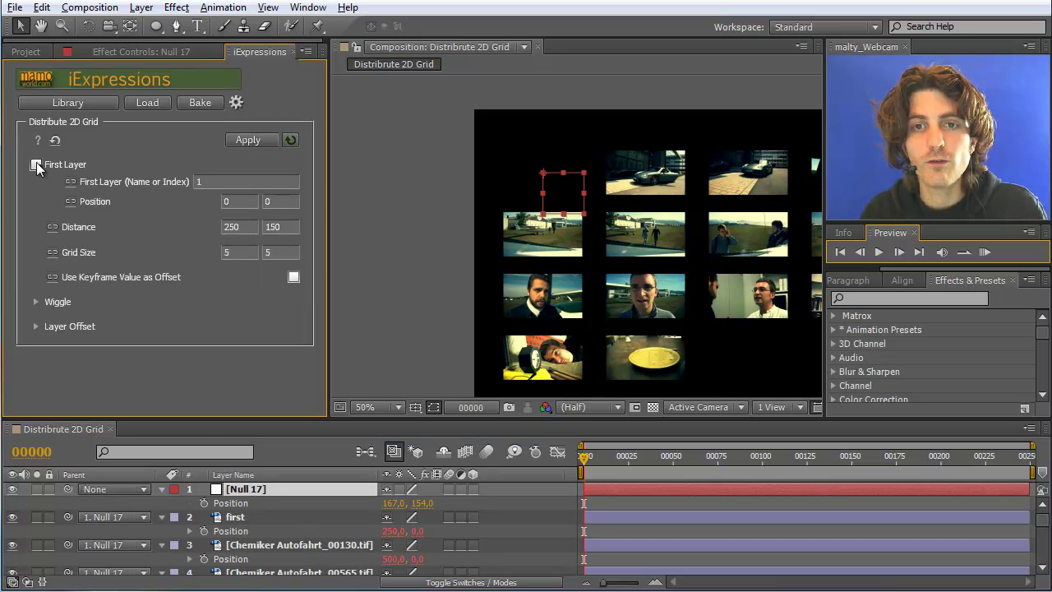
{"action": "mouse_move", "coordinate": [109, 174]}
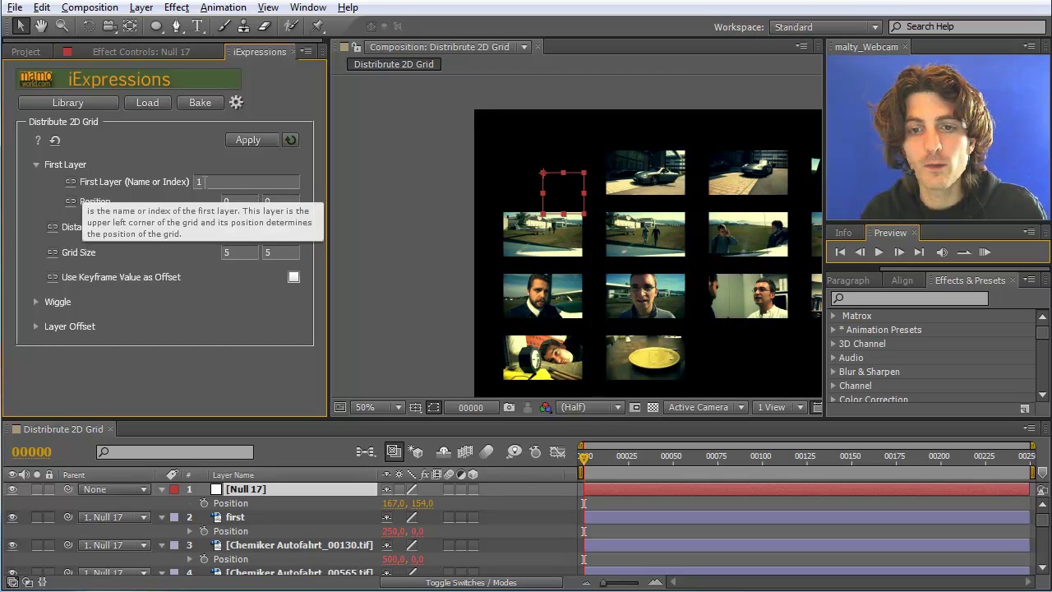
{"action": "left_click", "coordinate": [205, 180]}
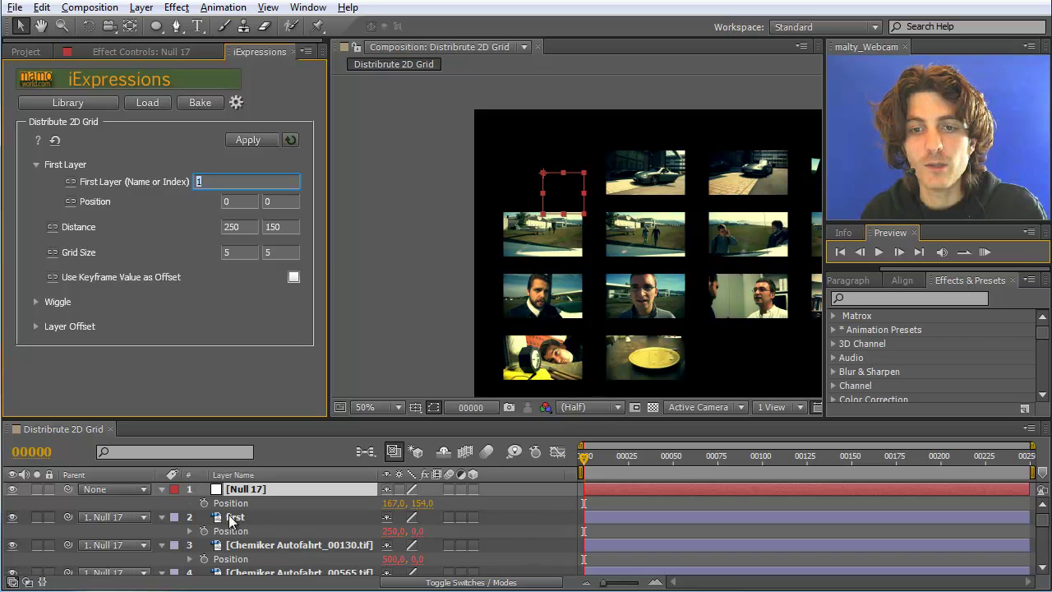
{"action": "type", "text": "2"}
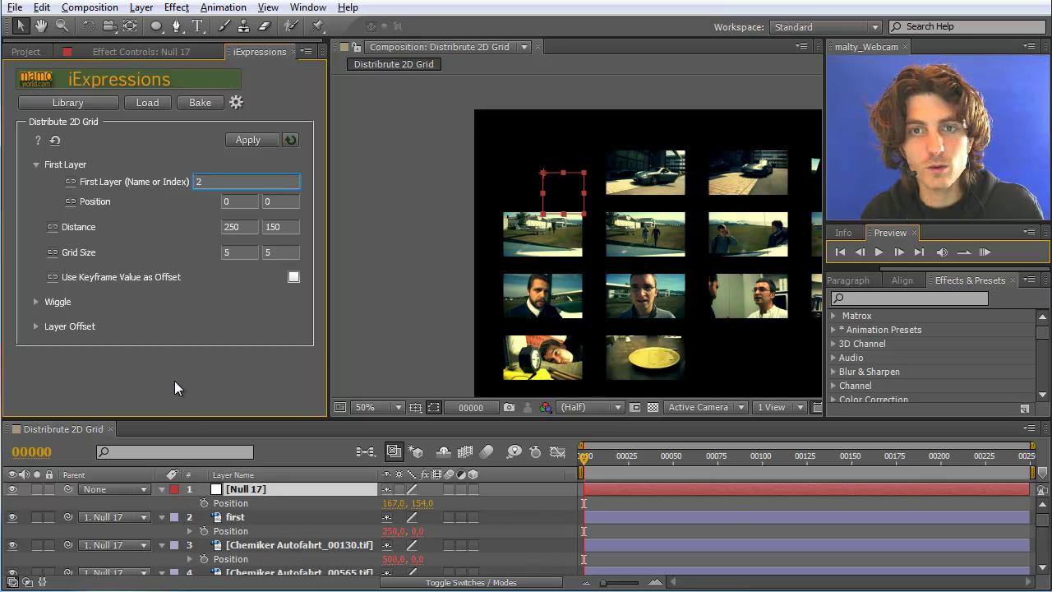
{"action": "left_click", "coordinate": [238, 518]}
{"action": "key", "text": "ctrl+s"}
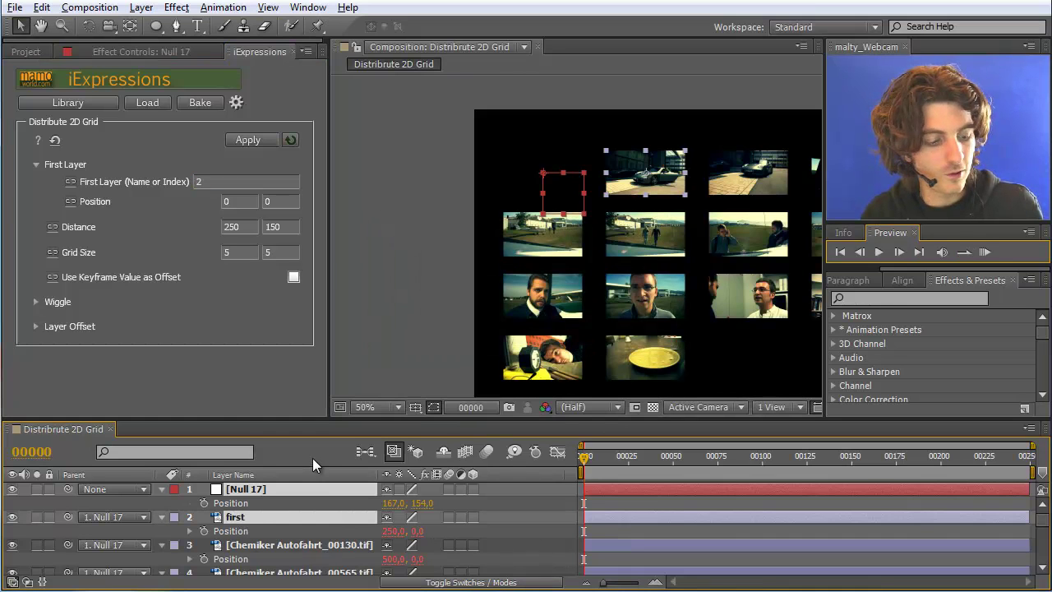
{"action": "key", "text": "ctrl+a"}
{"action": "left_click", "coordinate": [251, 492], "text": "ctrl"}
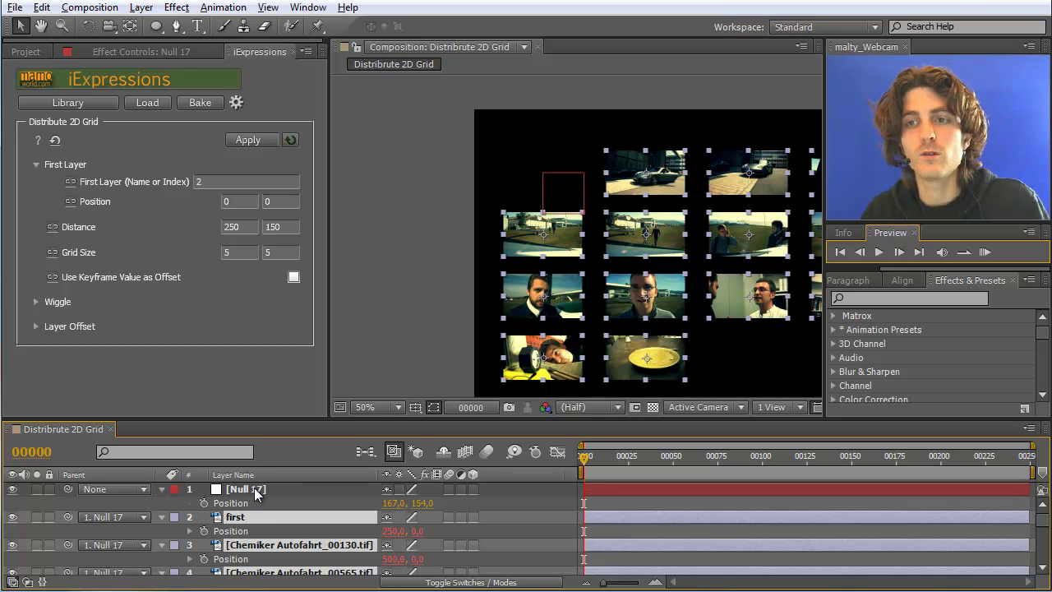
{"action": "left_click", "coordinate": [248, 141]}
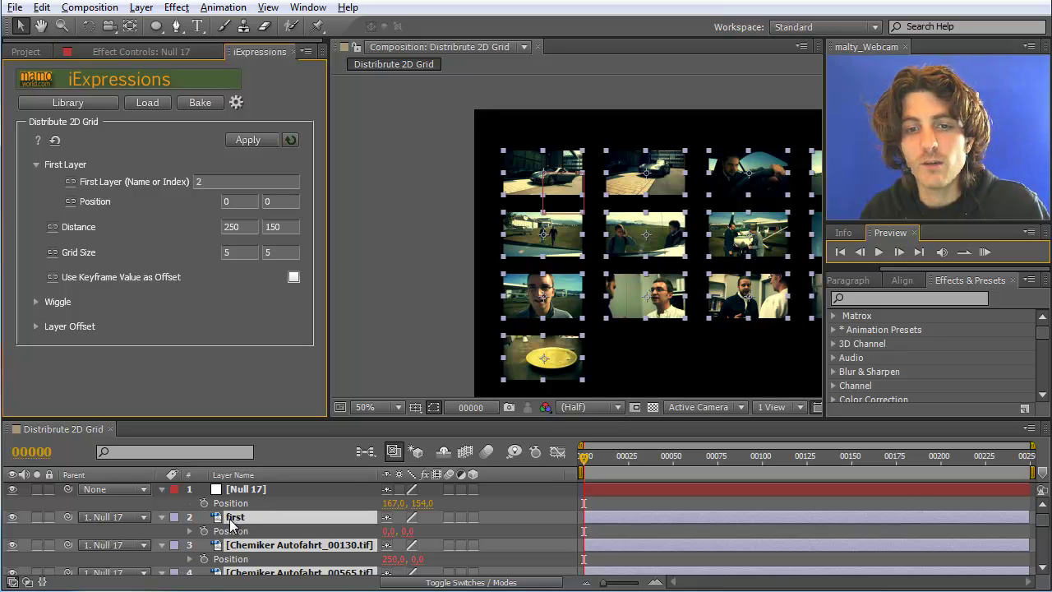
Reference the grid's first layer by the name "first" and apply the expression to the selected image layers.
{"action": "left_click", "coordinate": [215, 183]}
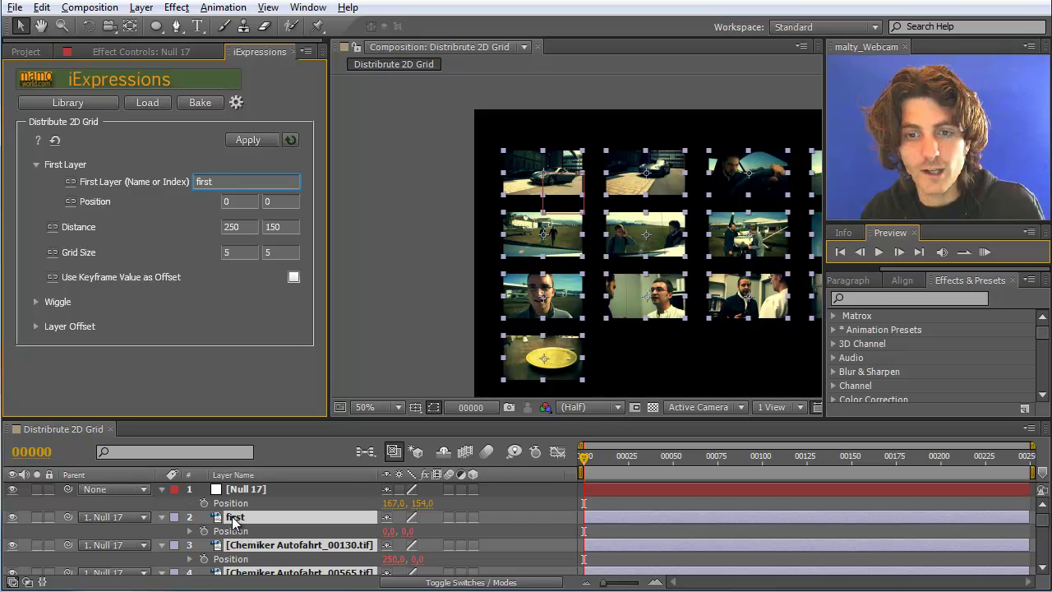
{"action": "type", "text": "first"}
{"action": "left_click", "coordinate": [237, 138]}
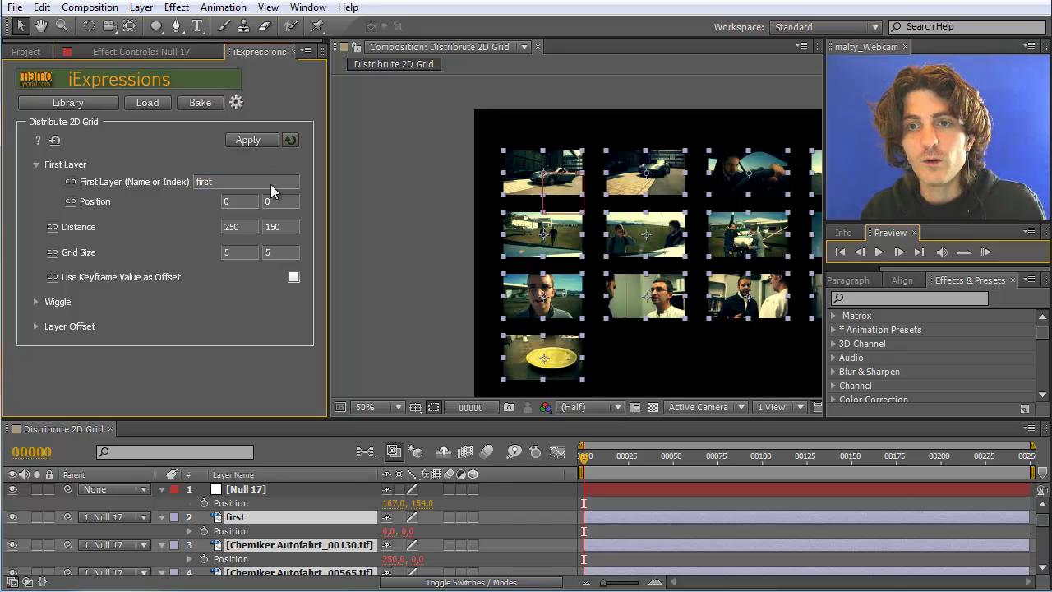
{"action": "left_click", "coordinate": [289, 488]}
{"action": "left_click", "coordinate": [238, 503]}
{"action": "left_click", "coordinate": [239, 517]}
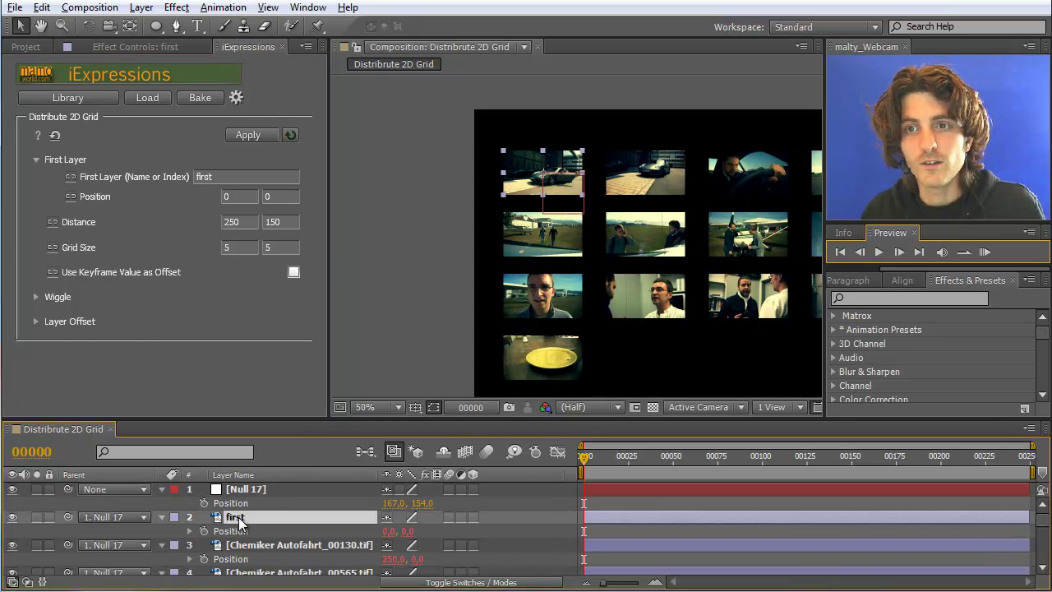
Set the horizontal grid size to 4 and apply the expression to all image layers, excluding the null.
{"action": "key", "text": "comma"}
{"action": "key", "text": "comma"}
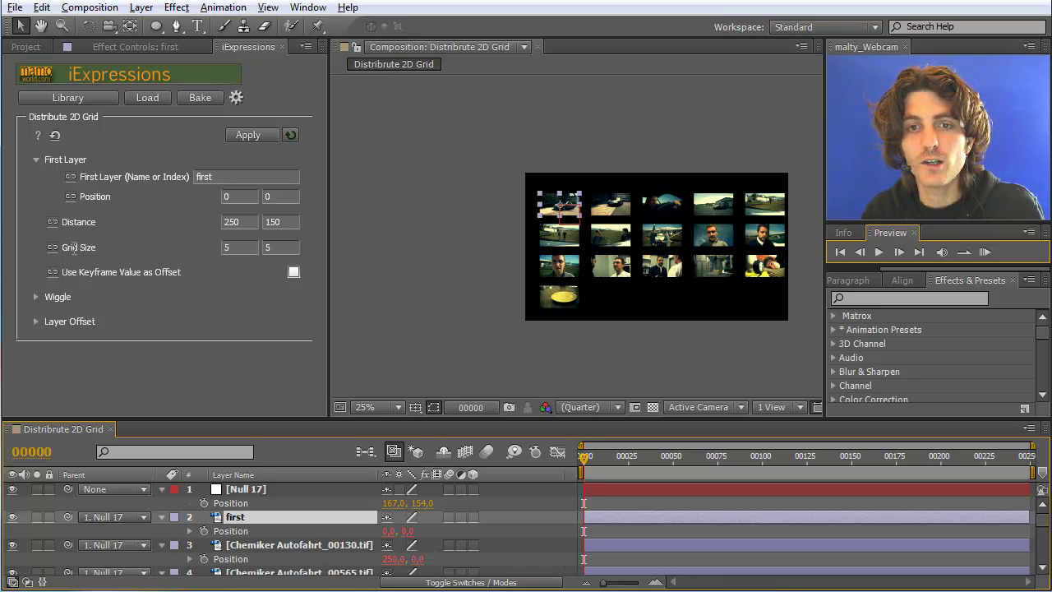
{"action": "left_click", "coordinate": [240, 247]}
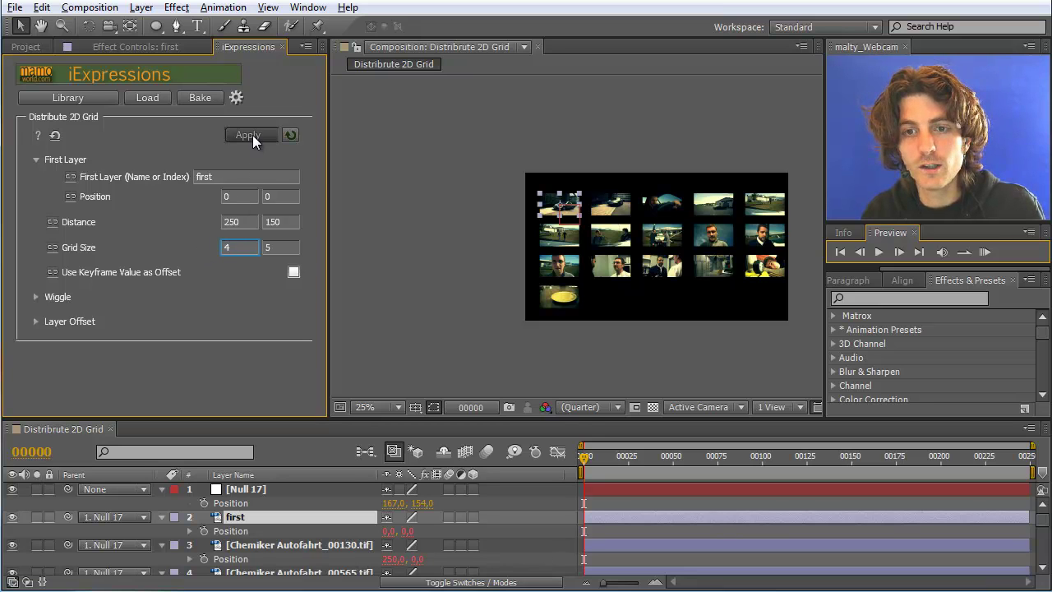
{"action": "key", "text": "ctrl+a"}
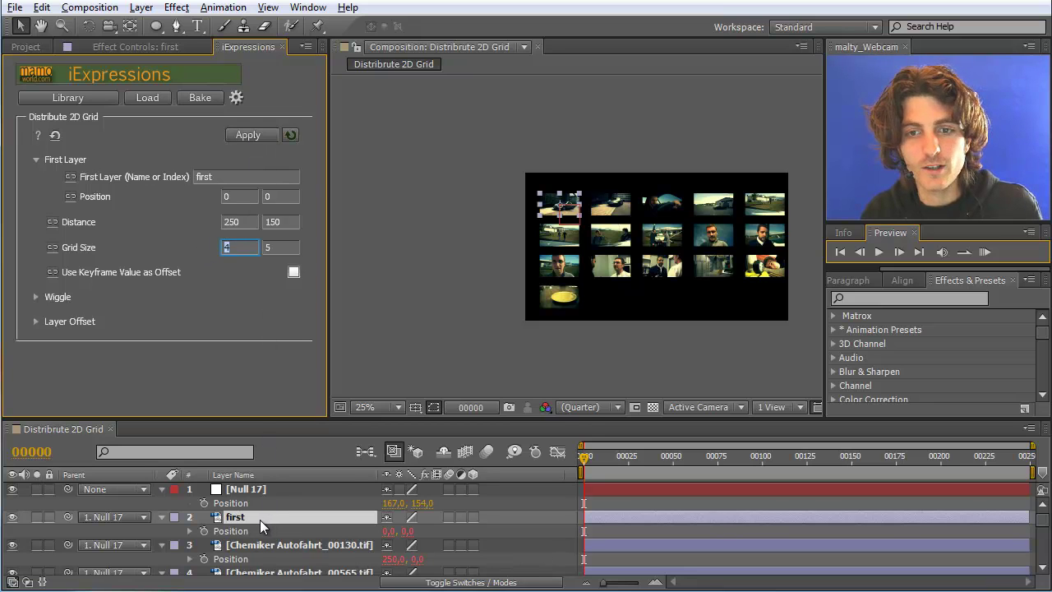
{"action": "left_click", "coordinate": [245, 516]}
{"action": "key", "text": "ctrl+a"}
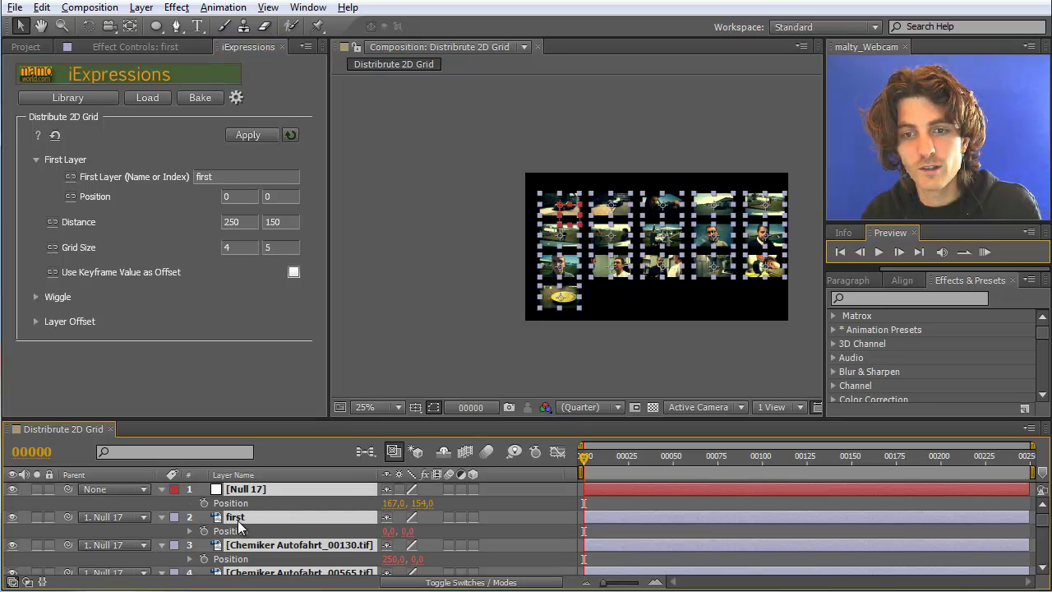
{"action": "left_click", "coordinate": [241, 490], "text": "ctrl"}
{"action": "left_click", "coordinate": [250, 135]}
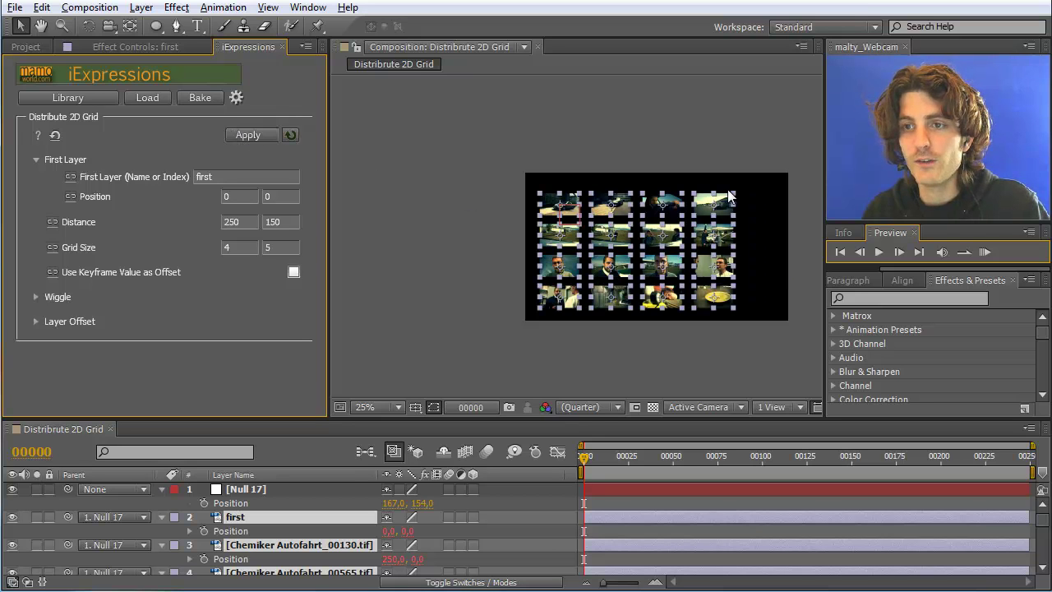
Duplicate the last image layer, Chemiker steht auf_00997.tif, three times to extend the grid.
{"action": "left_click", "coordinate": [273, 247]}
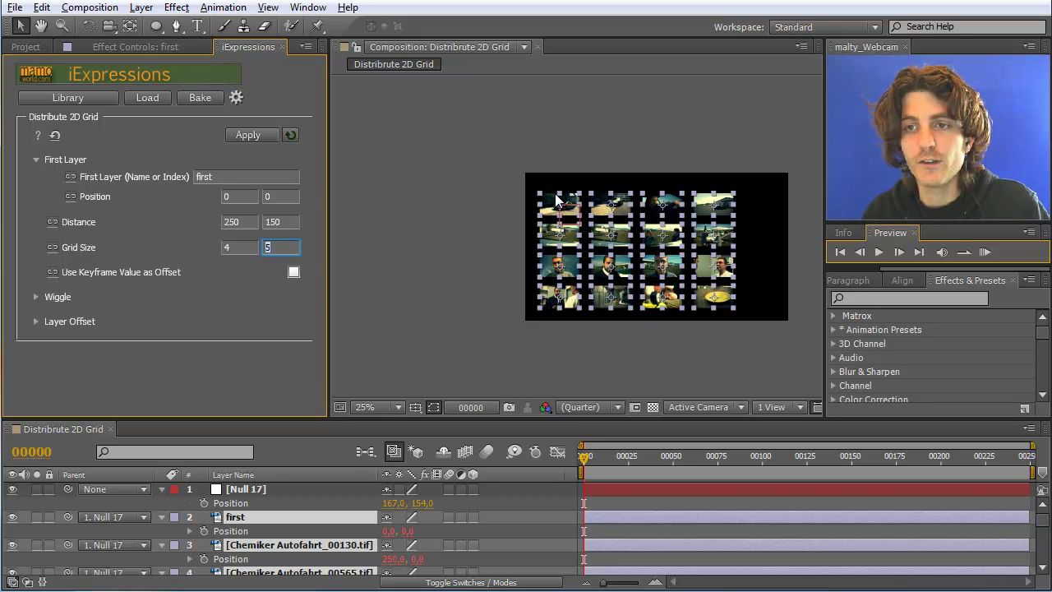
{"action": "left_click", "coordinate": [749, 359]}
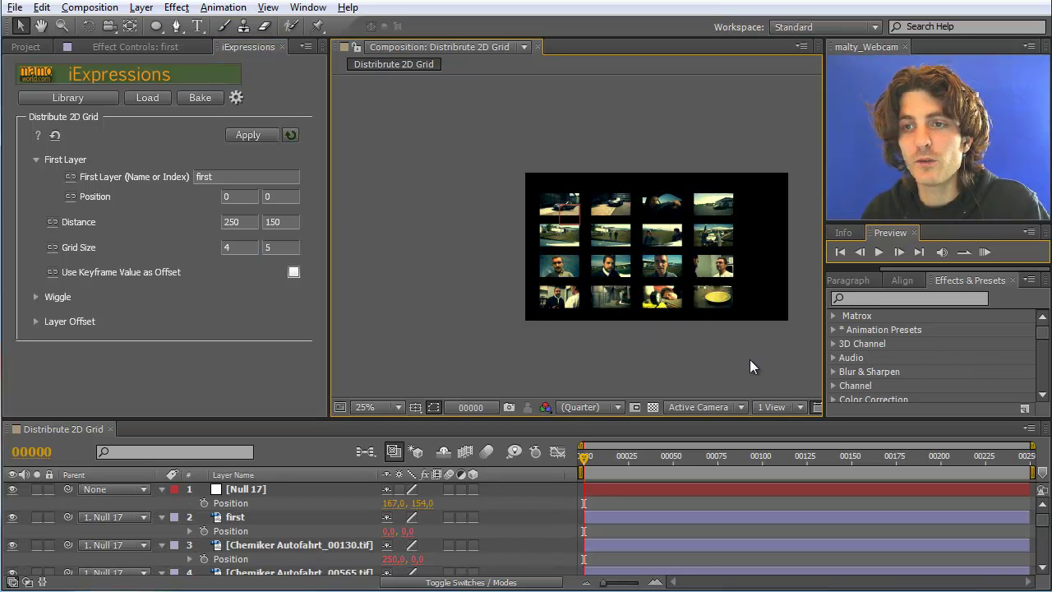
{"action": "scroll", "coordinate": [292, 542], "scroll_direction": "down", "scroll_amount": 6}
{"action": "scroll", "coordinate": [291, 555], "scroll_direction": "down", "scroll_amount": 6}
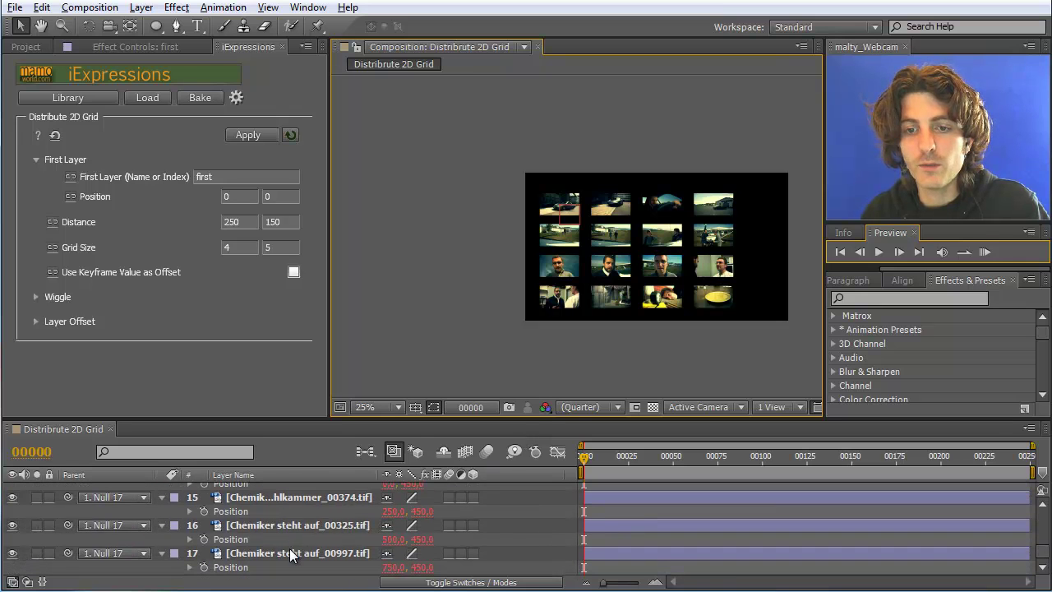
{"action": "left_click", "coordinate": [278, 555]}
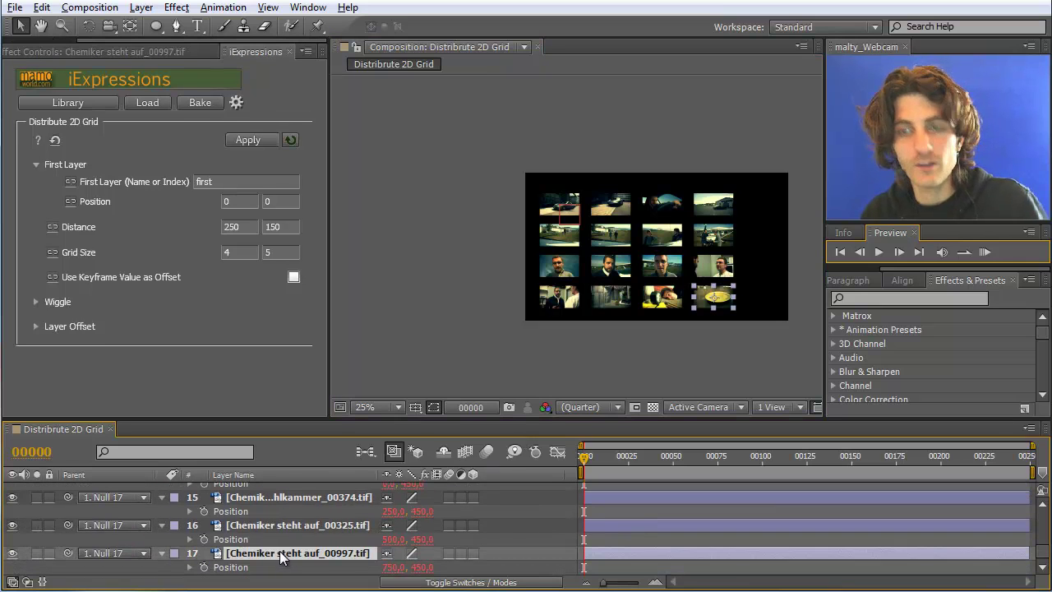
{"action": "key", "text": "ctrl+d"}
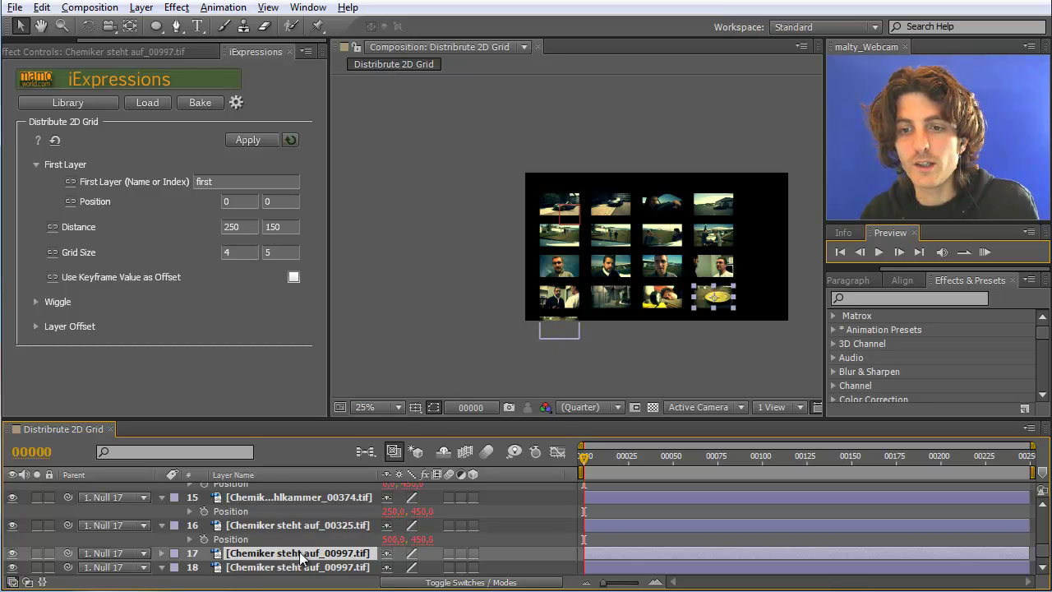
{"action": "key", "text": "ctrl+d"}
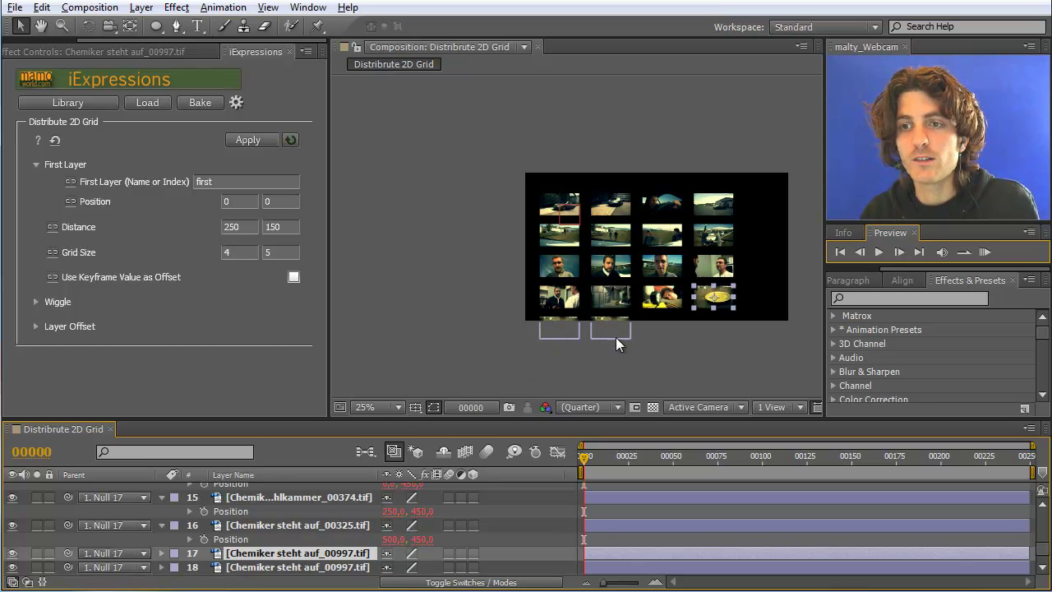
{"action": "key", "text": "ctrl+d"}
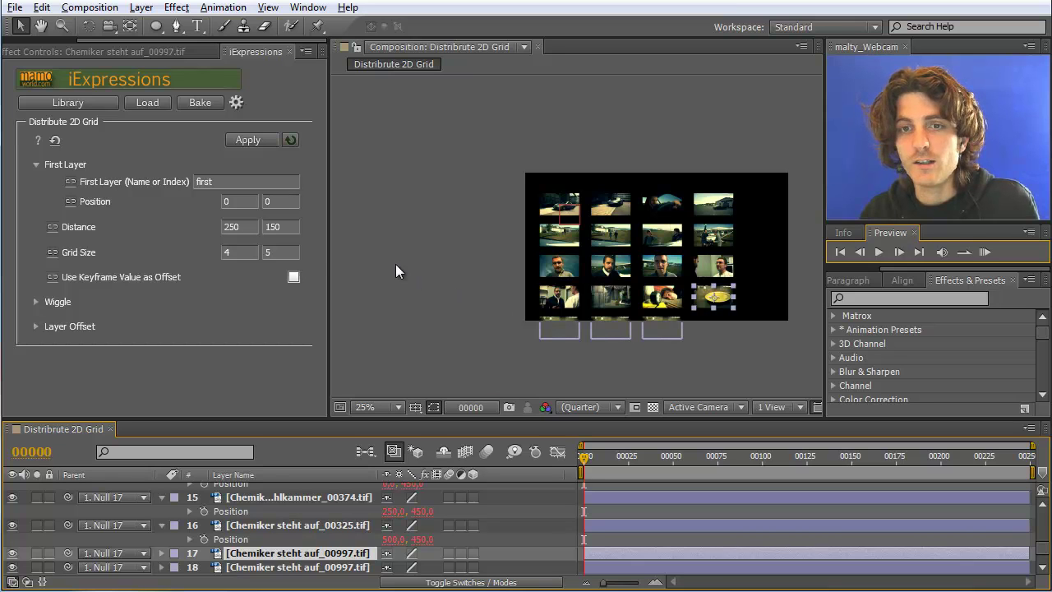
Enter 5 as the vertical grid size.
{"action": "left_click", "coordinate": [269, 251]}
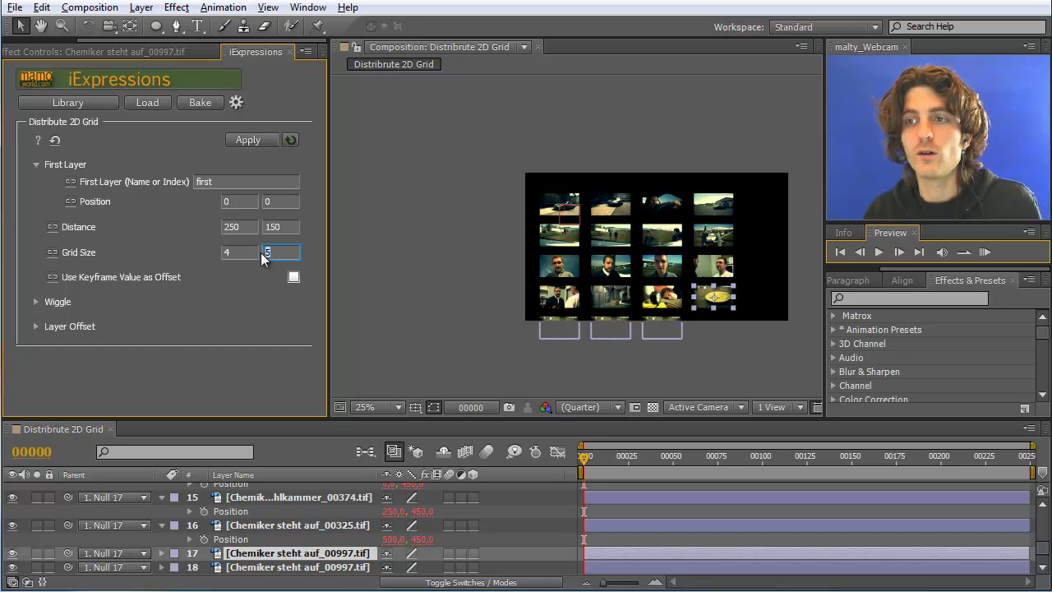
{"action": "type", "text": "5"}
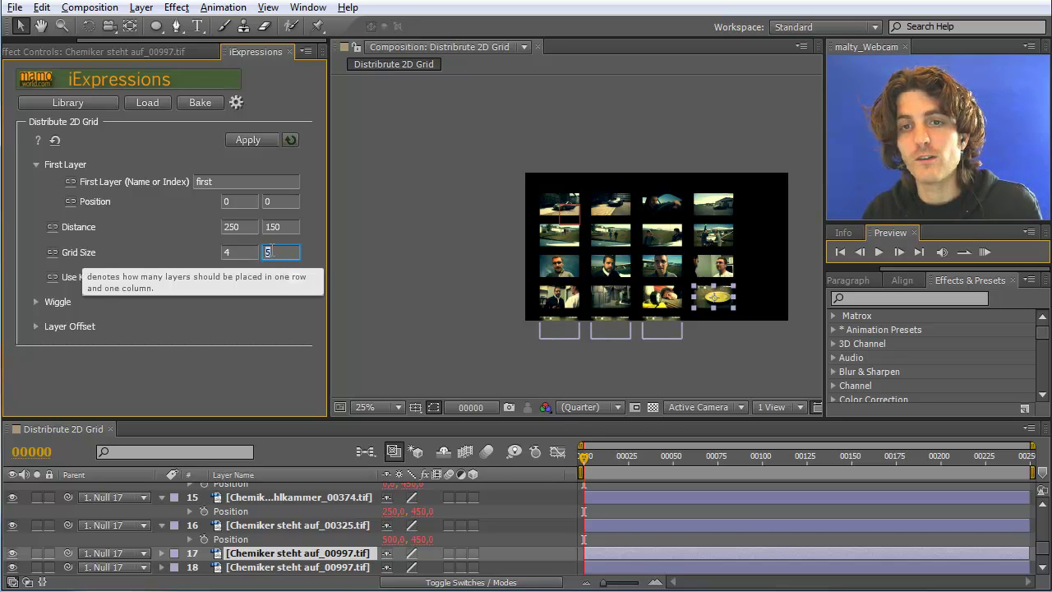
{"action": "key", "text": "Return"}
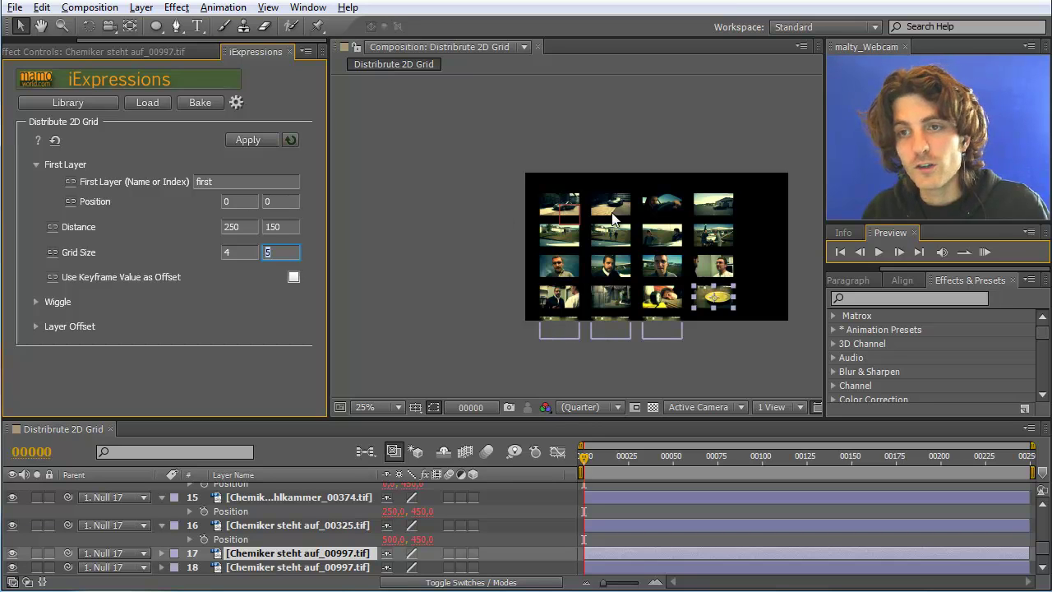
Set the Wiggle amplitude to 30 and apply the expression to all image layers, excluding the null.
{"action": "left_click_drag", "start_coordinate": [1042, 549], "coordinate": [1044, 515]}
{"action": "left_click", "coordinate": [250, 489]}
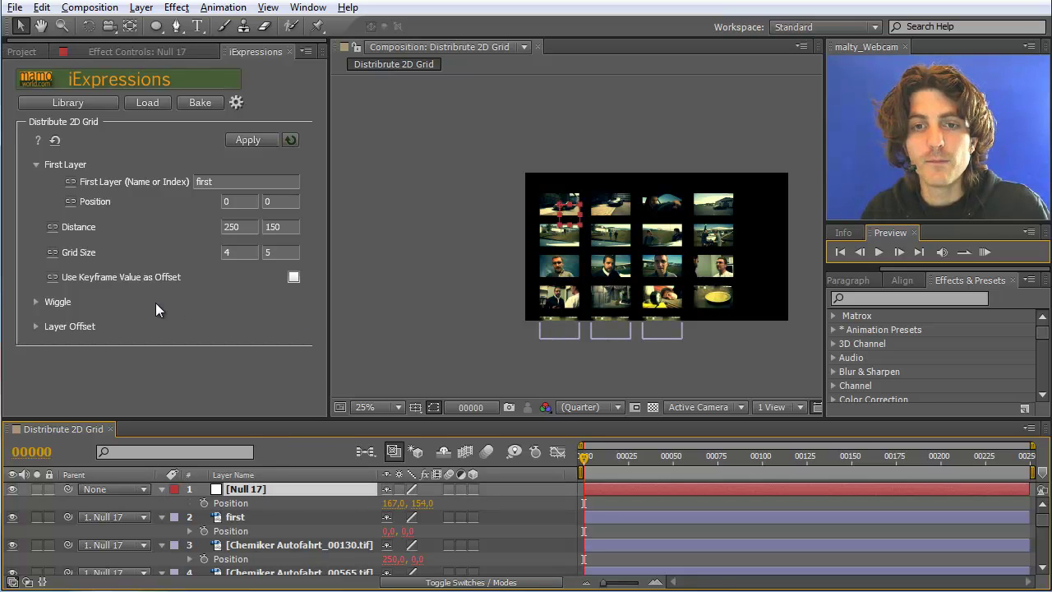
{"action": "left_click", "coordinate": [36, 302]}
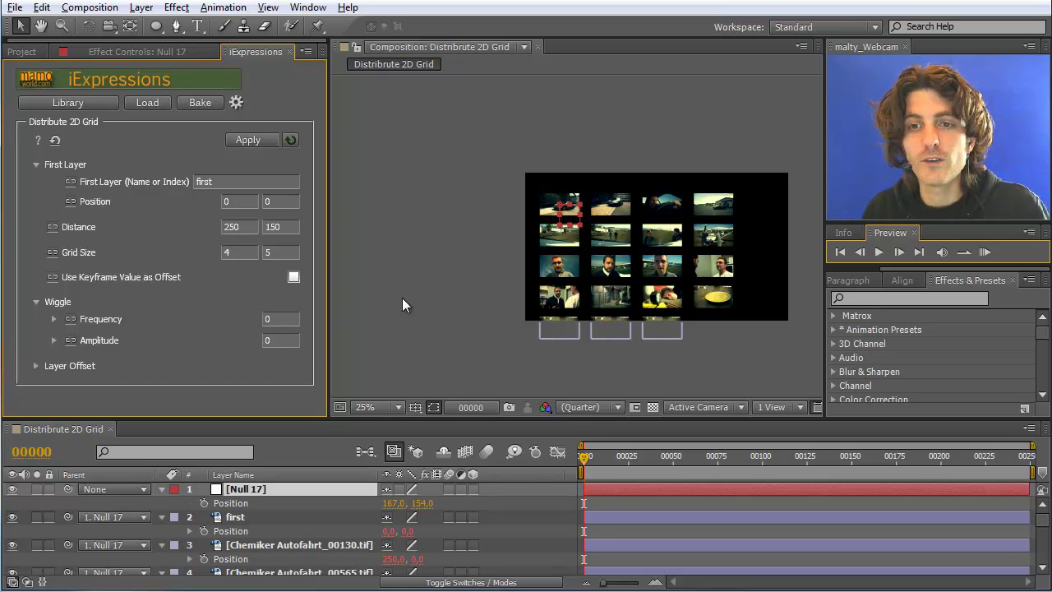
{"action": "left_click", "coordinate": [279, 341]}
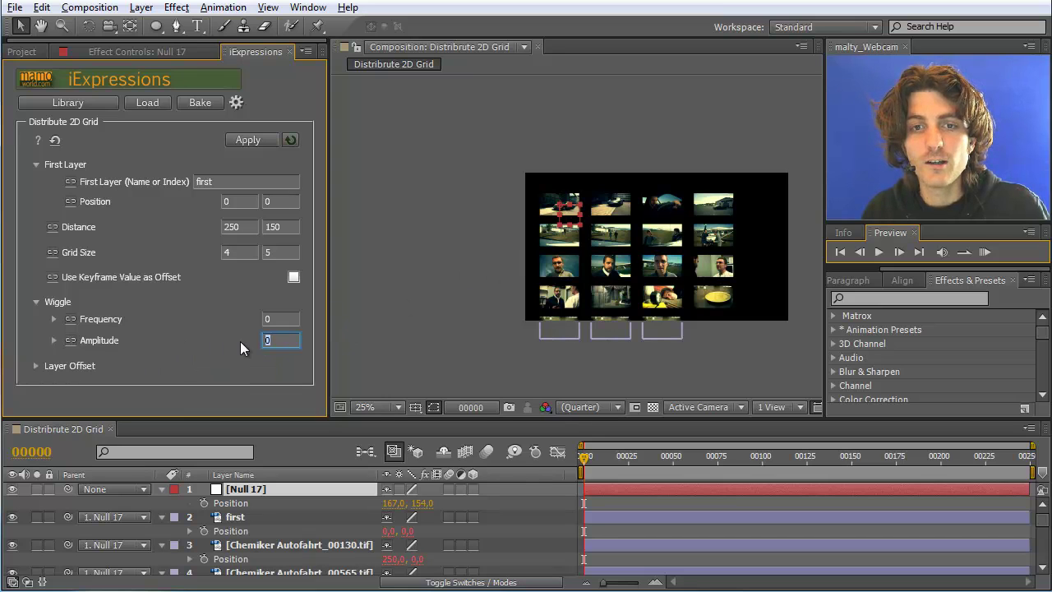
{"action": "type", "text": "30"}
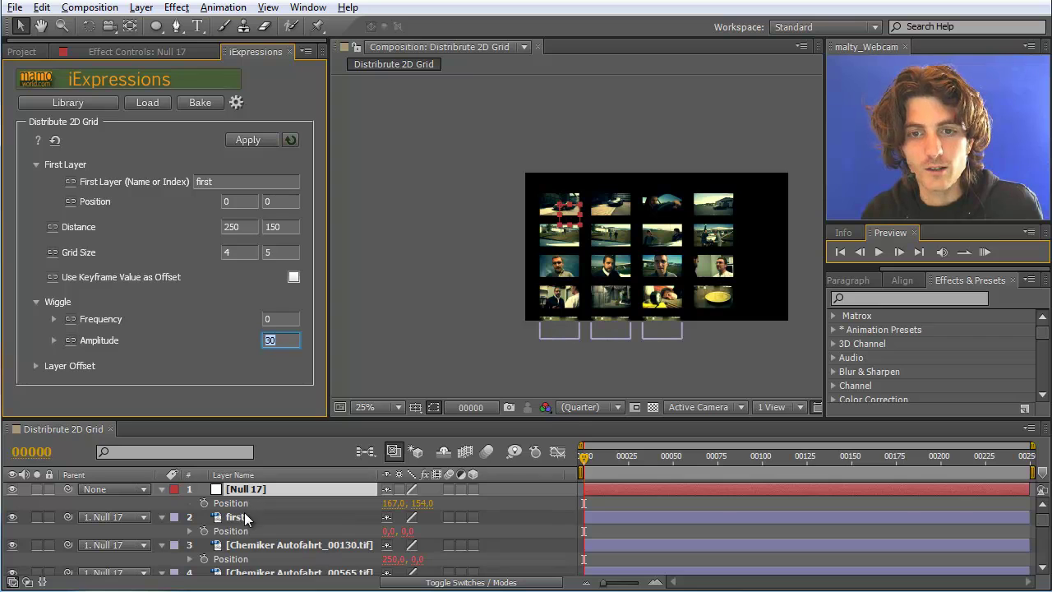
{"action": "left_click", "coordinate": [245, 516]}
{"action": "key", "text": "ctrl+a"}
{"action": "left_click", "coordinate": [250, 488], "text": "ctrl"}
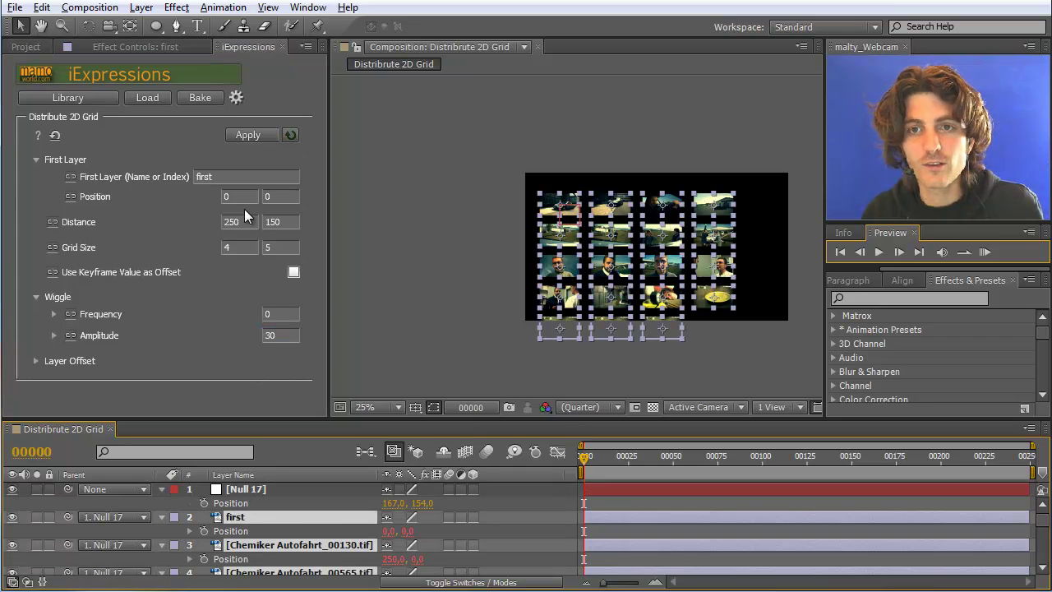
{"action": "left_click", "coordinate": [247, 135]}
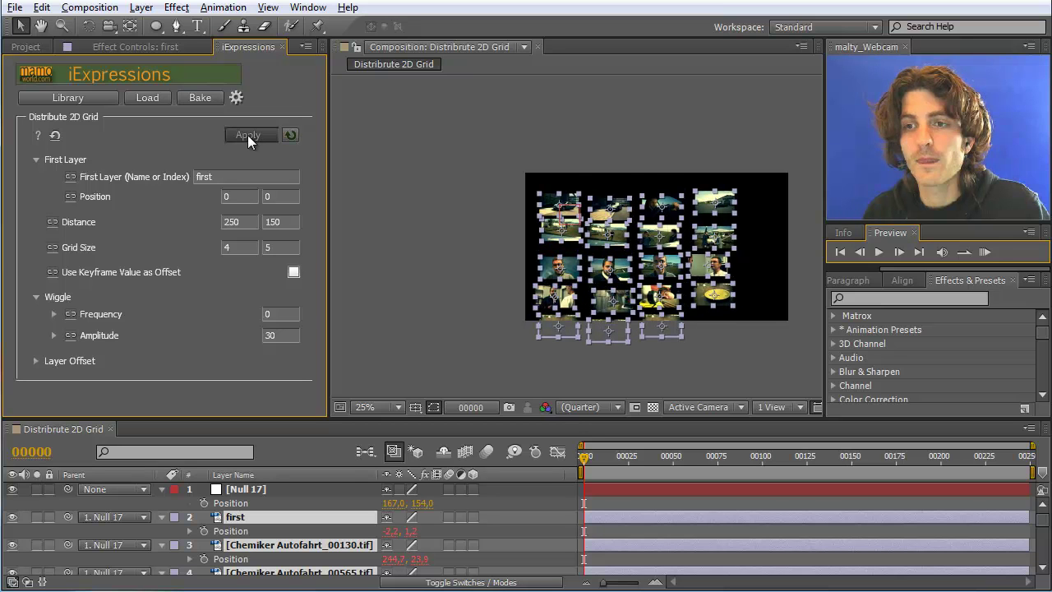
{"action": "left_click", "coordinate": [757, 356]}
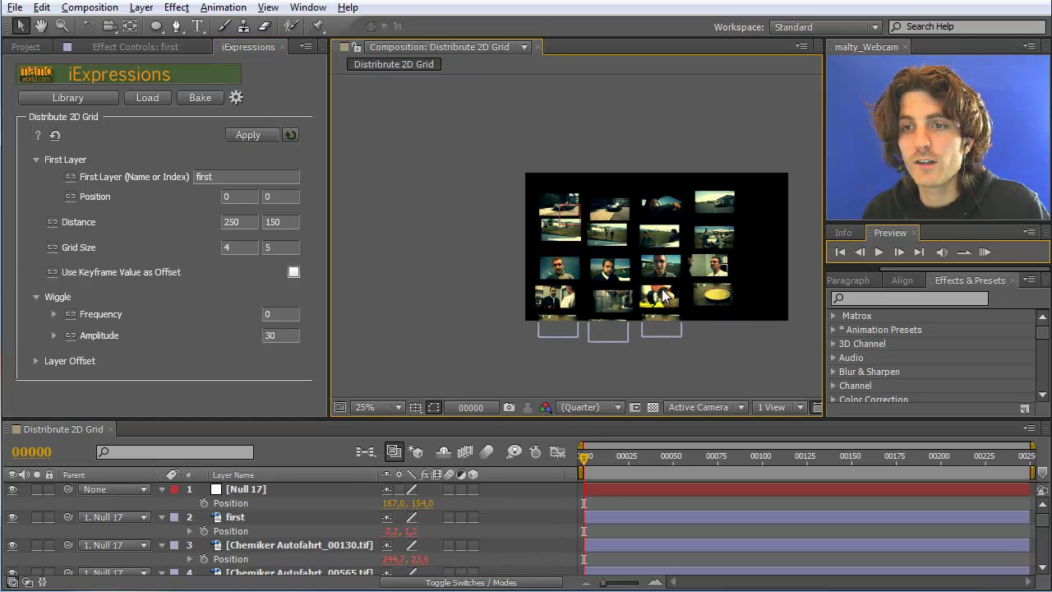
{"action": "scroll", "coordinate": [661, 280], "scroll_direction": "up", "scroll_amount": 1}
{"action": "scroll", "coordinate": [669, 300], "scroll_direction": "down", "scroll_amount": 1}
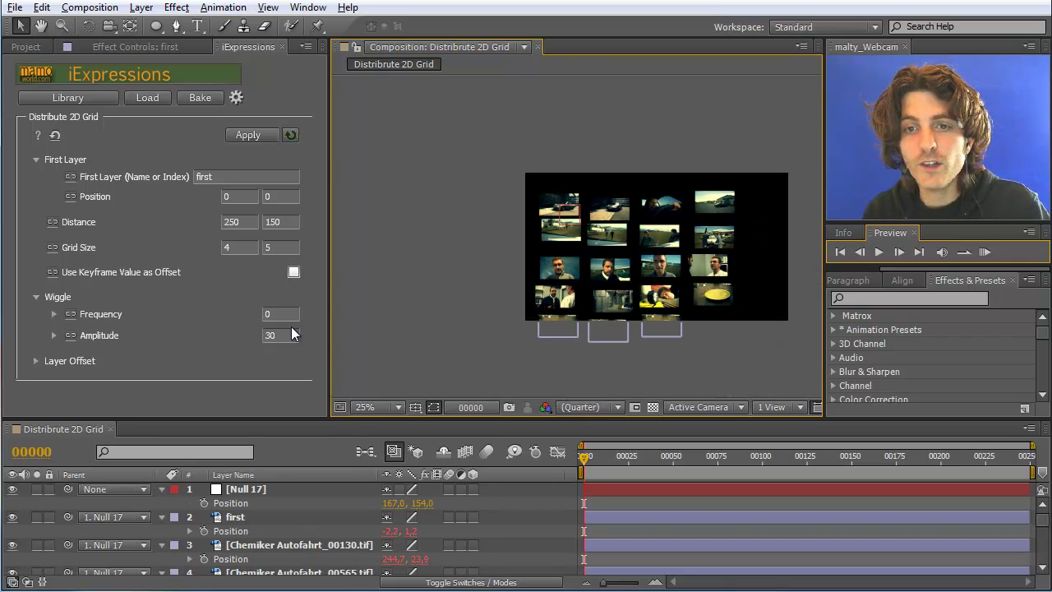
Link the Wiggle Frequency of the Distribute 2D Grid expression to a new control created on the null layer.
{"action": "left_click", "coordinate": [247, 489]}
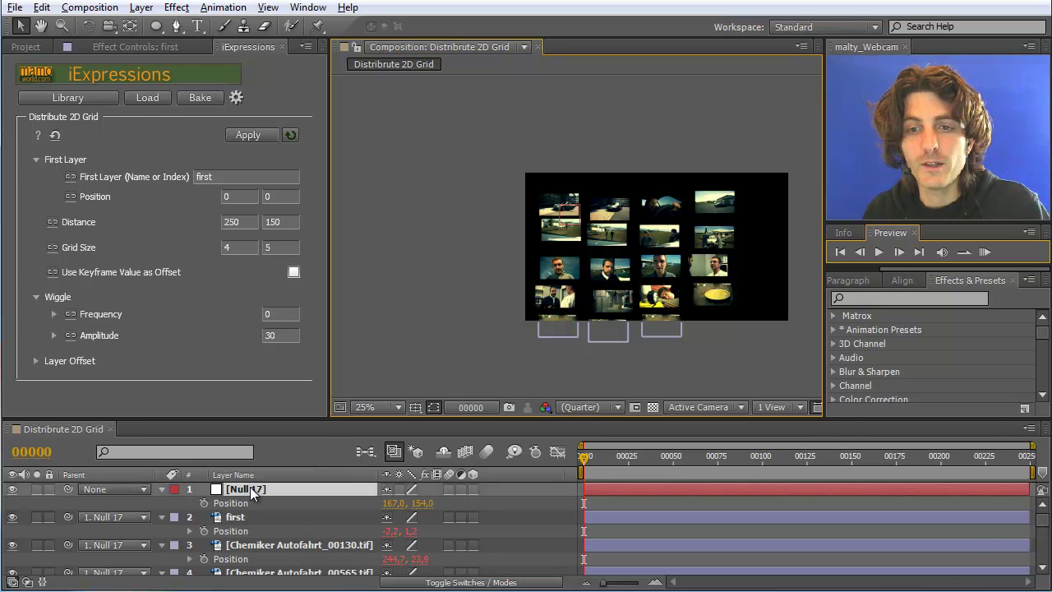
{"action": "left_click", "coordinate": [69, 322]}
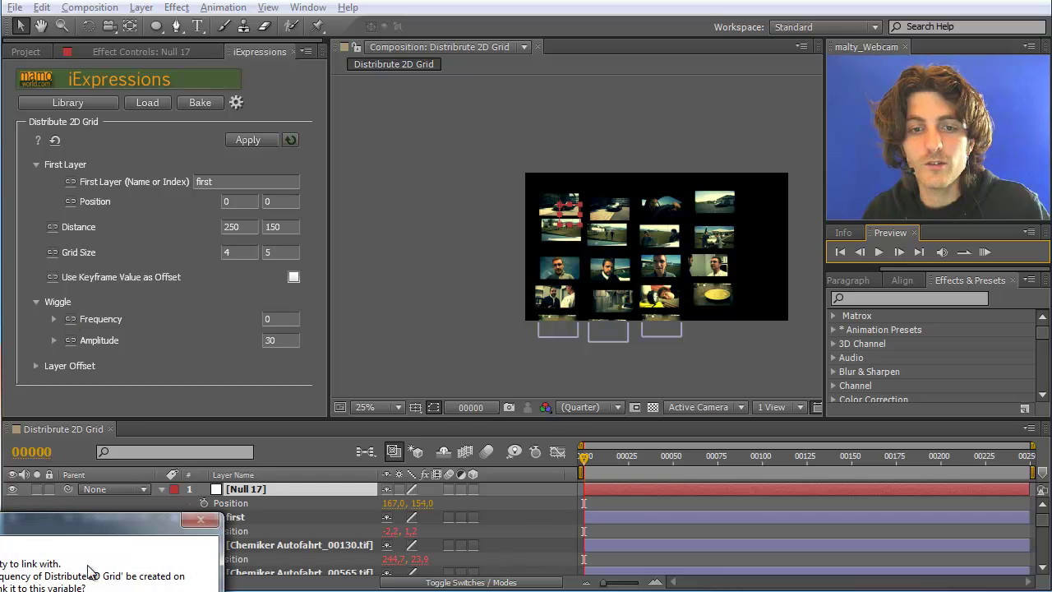
{"action": "left_click_drag", "start_coordinate": [98, 526], "coordinate": [336, 392]}
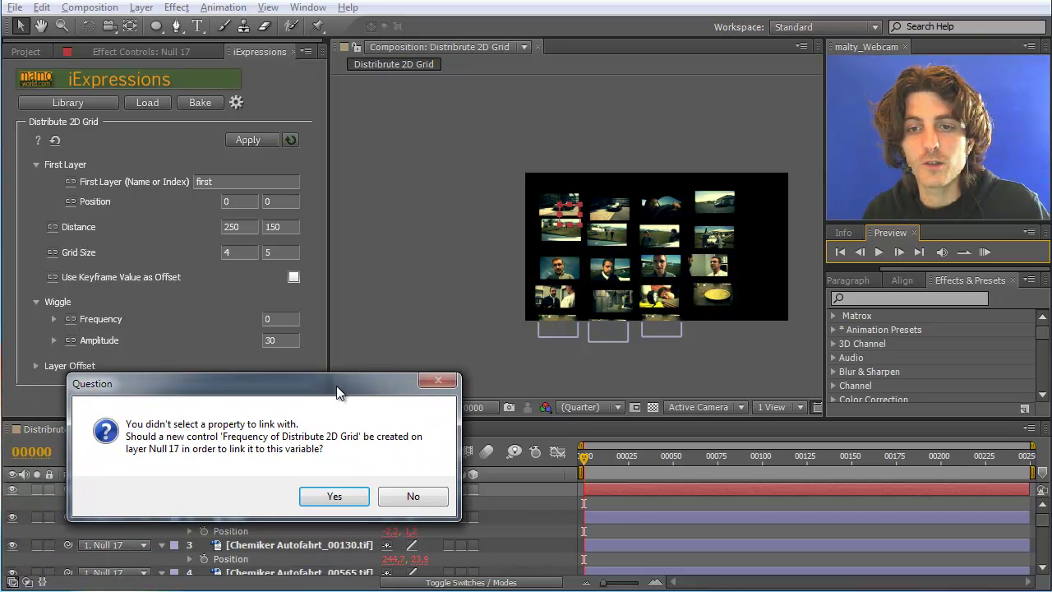
{"action": "left_click", "coordinate": [316, 496]}
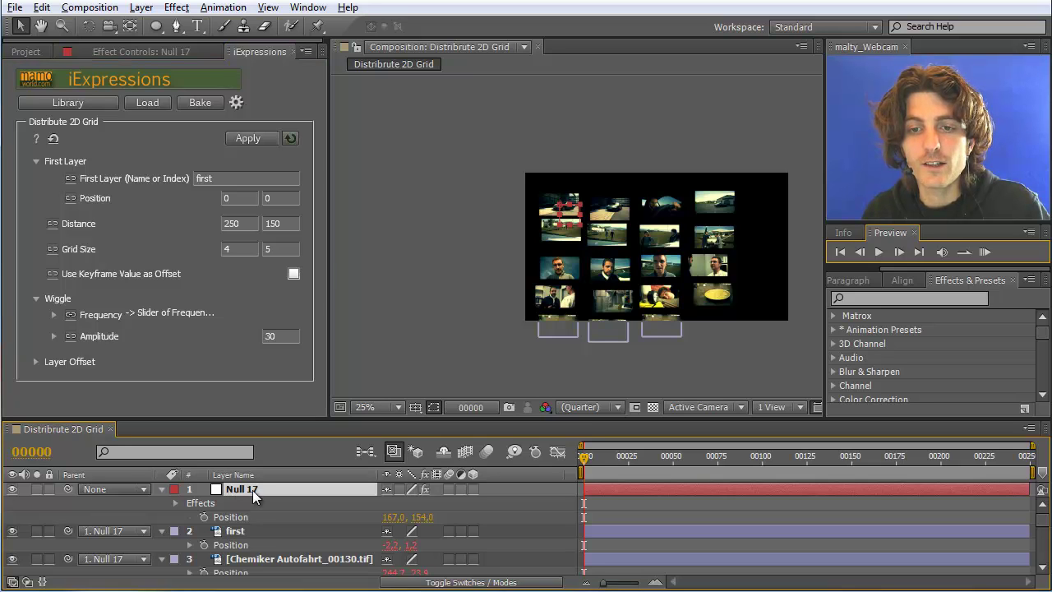
Link the Wiggle Amplitude to another new control created on the null layer.
{"action": "left_click", "coordinate": [234, 516]}
{"action": "left_click", "coordinate": [247, 489]}
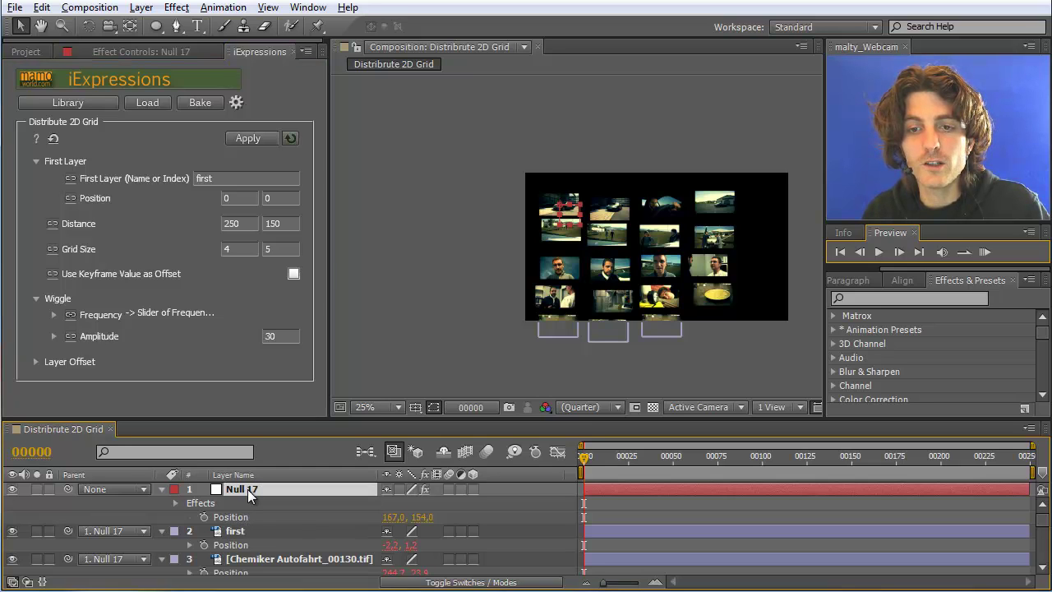
{"action": "left_click", "coordinate": [71, 336]}
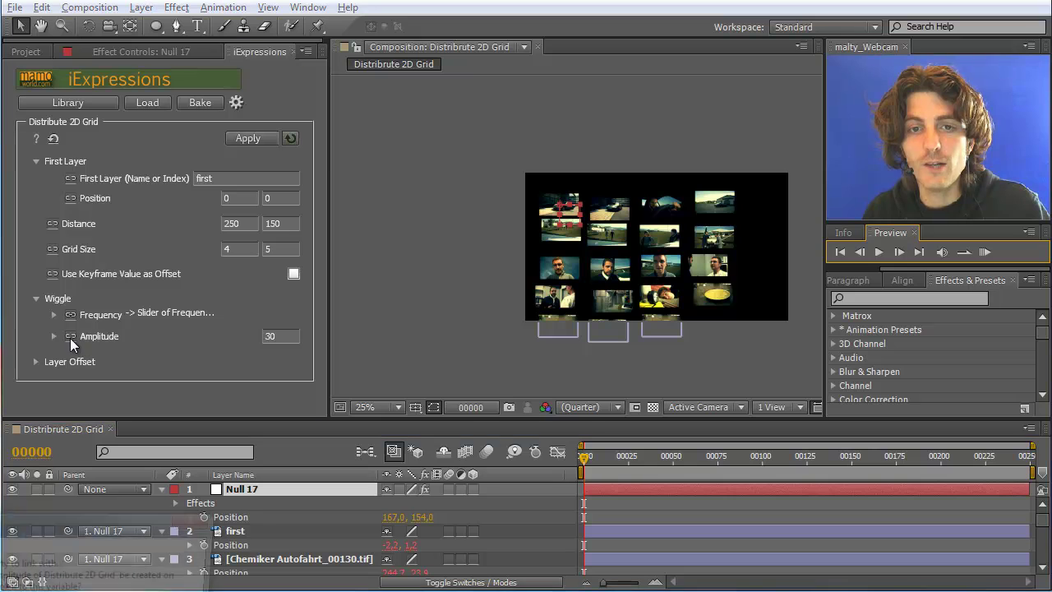
{"action": "left_click_drag", "start_coordinate": [91, 515], "coordinate": [378, 367]}
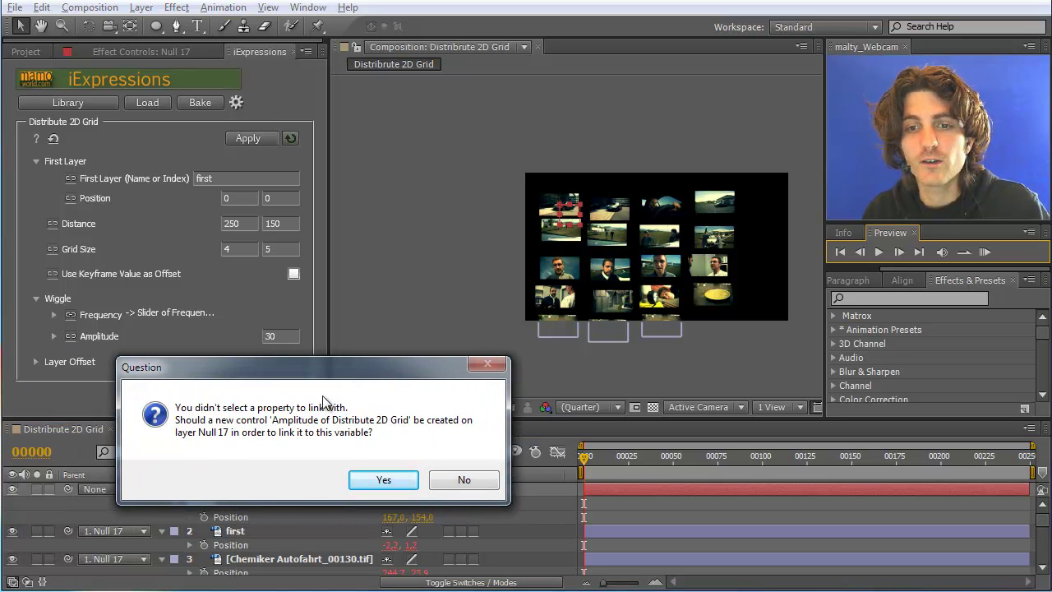
{"action": "left_click", "coordinate": [384, 480]}
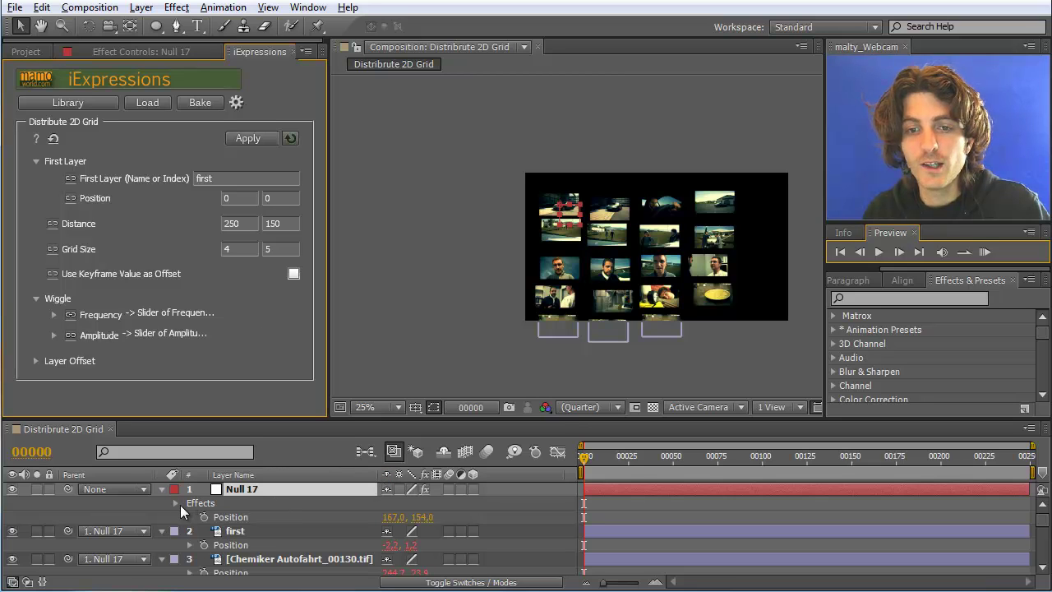
Expand the null's Frequency and Amplitude effects and set an Amplitude slider keyframe of 500 at frame 0.
{"action": "left_click", "coordinate": [175, 502]}
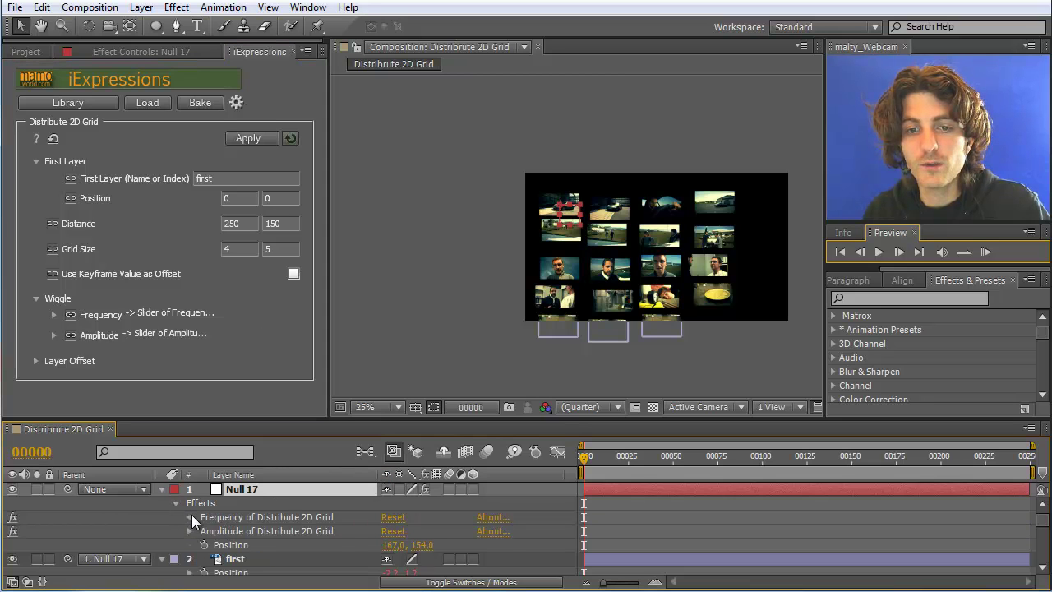
{"action": "left_click", "coordinate": [190, 517]}
{"action": "left_click", "coordinate": [189, 546]}
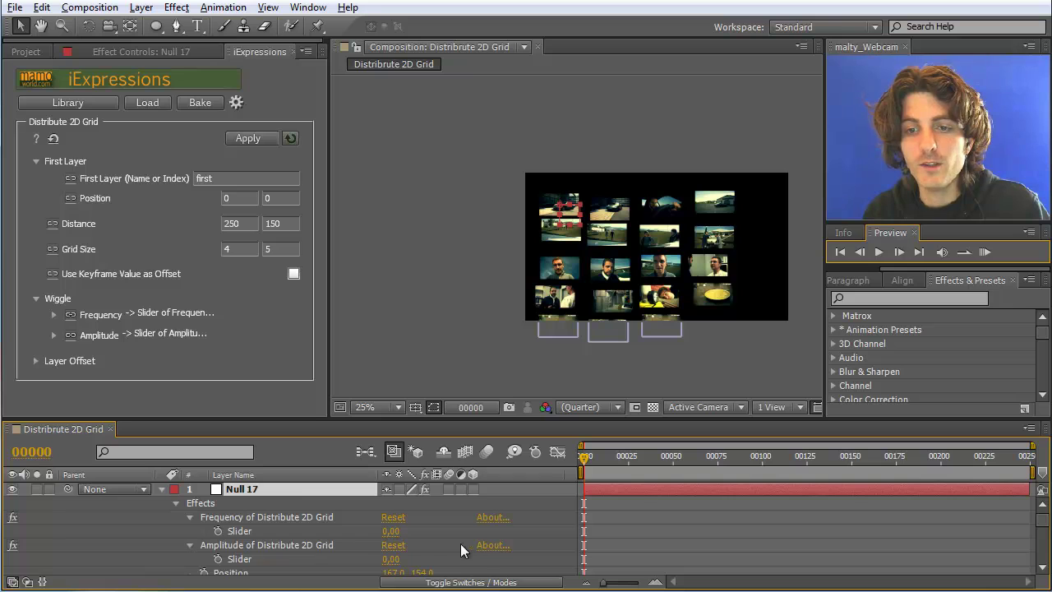
{"action": "left_click", "coordinate": [390, 559]}
{"action": "type", "text": "500"}
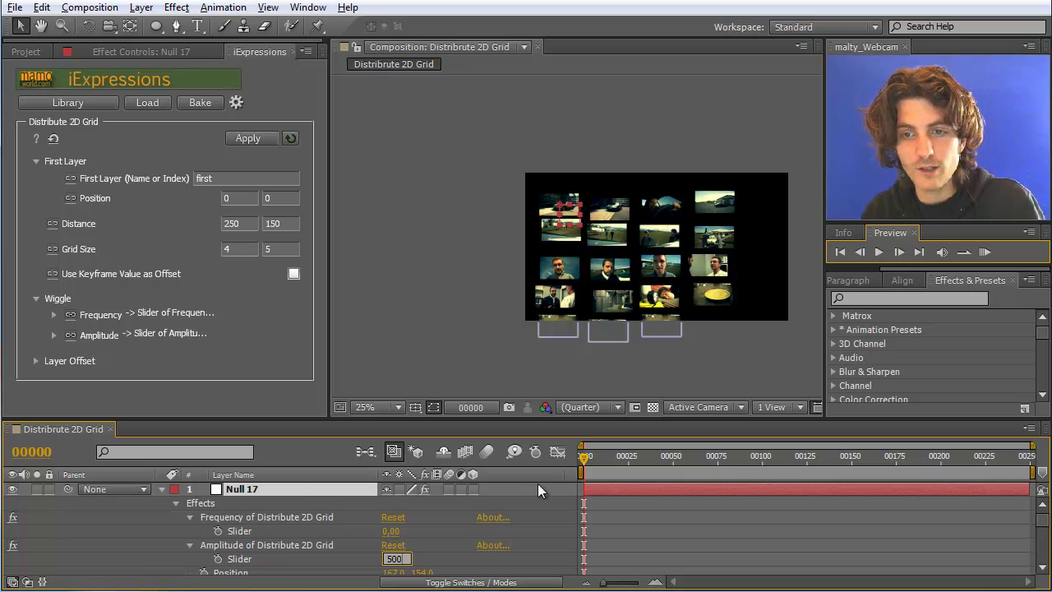
{"action": "left_click", "coordinate": [218, 559]}
Add an Amplitude slider keyframe of 0 on the null at frame 24.
{"action": "left_click", "coordinate": [627, 459]}
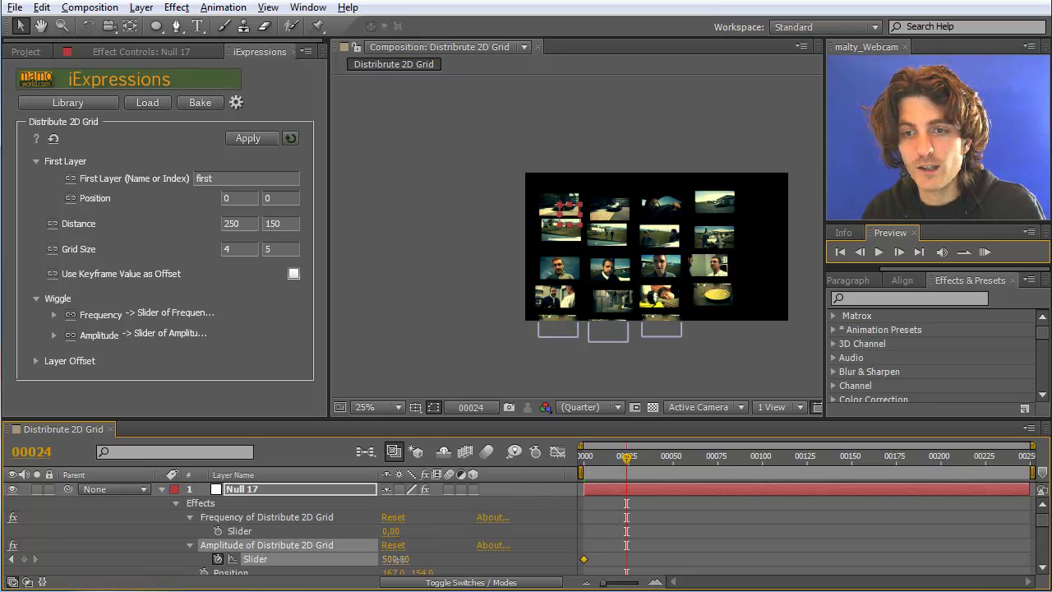
{"action": "left_click", "coordinate": [395, 559]}
{"action": "type", "text": "0"}
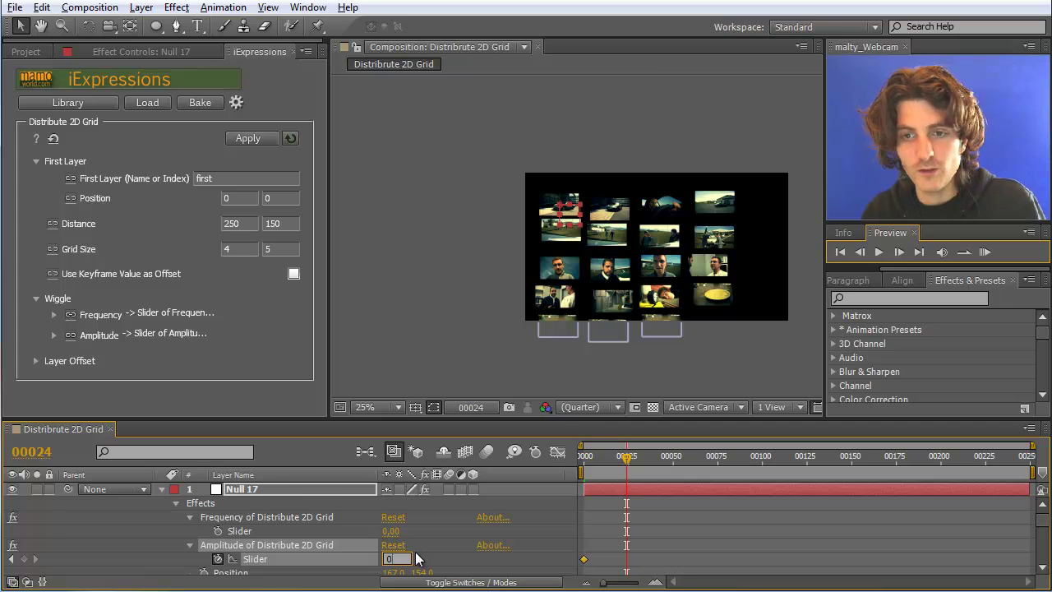
{"action": "left_click", "coordinate": [430, 551]}
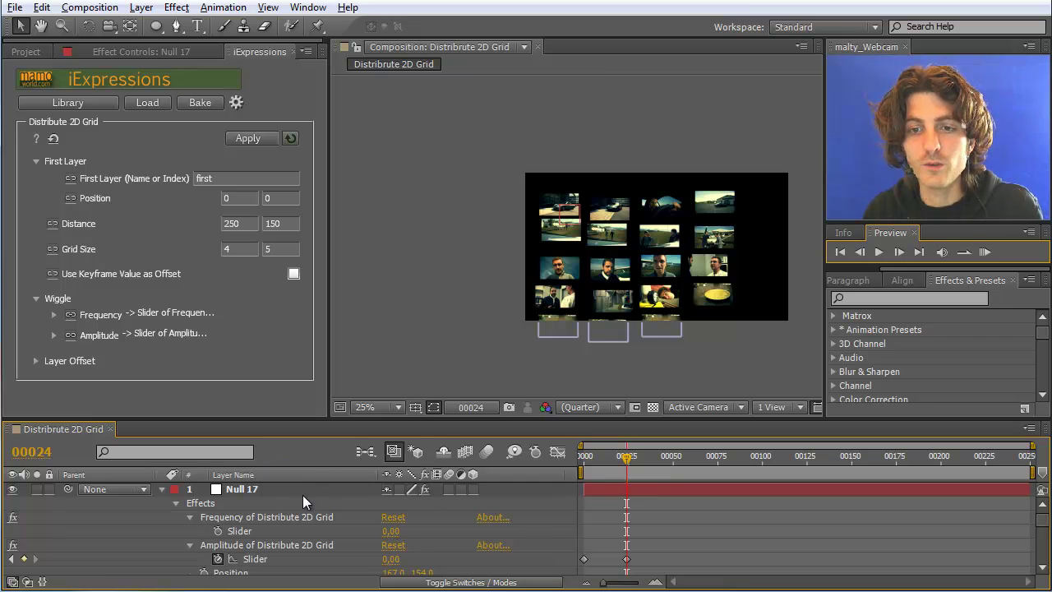
Apply the linked expression to all image layers, excluding the null, and run a RAM preview of the animation.
{"action": "scroll", "coordinate": [278, 454], "scroll_direction": "down", "scroll_amount": 1}
{"action": "scroll", "coordinate": [275, 460], "scroll_direction": "down", "scroll_amount": 1}
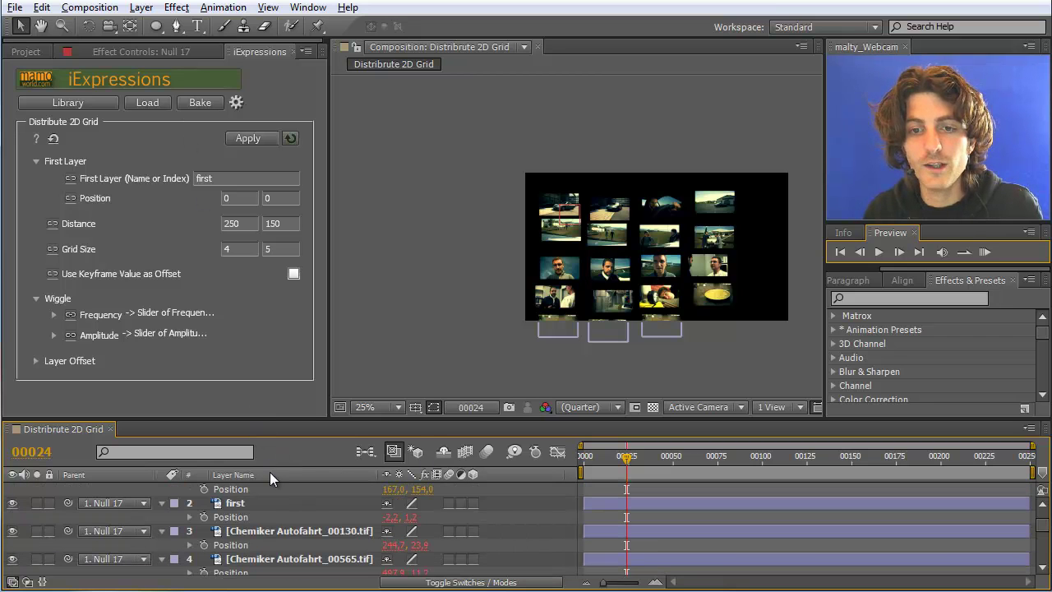
{"action": "left_click", "coordinate": [231, 505]}
{"action": "key", "text": "ctrl+a"}
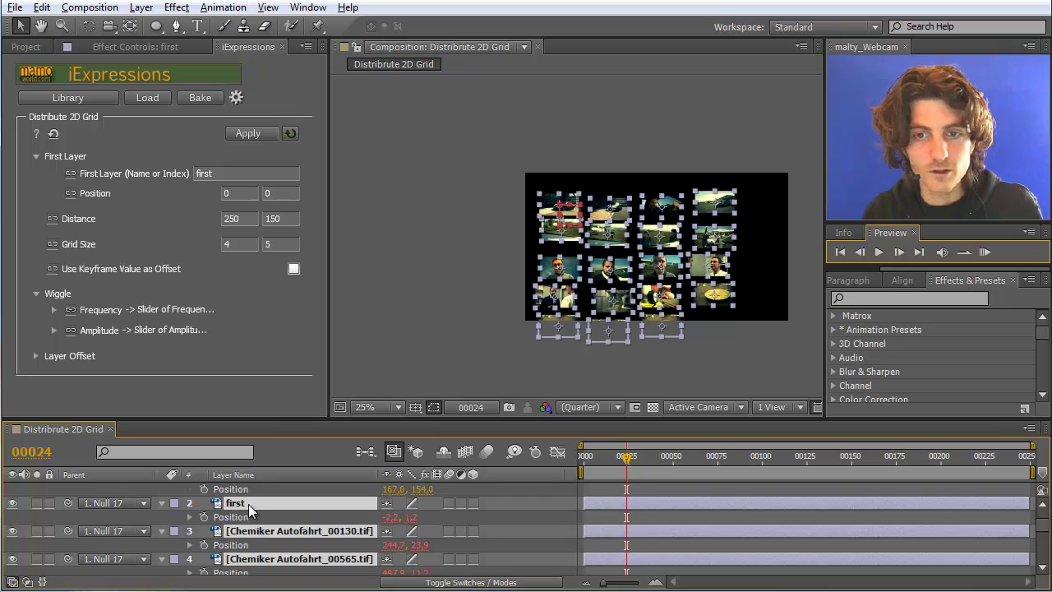
{"action": "scroll", "coordinate": [252, 503], "scroll_direction": "up", "scroll_amount": 2}
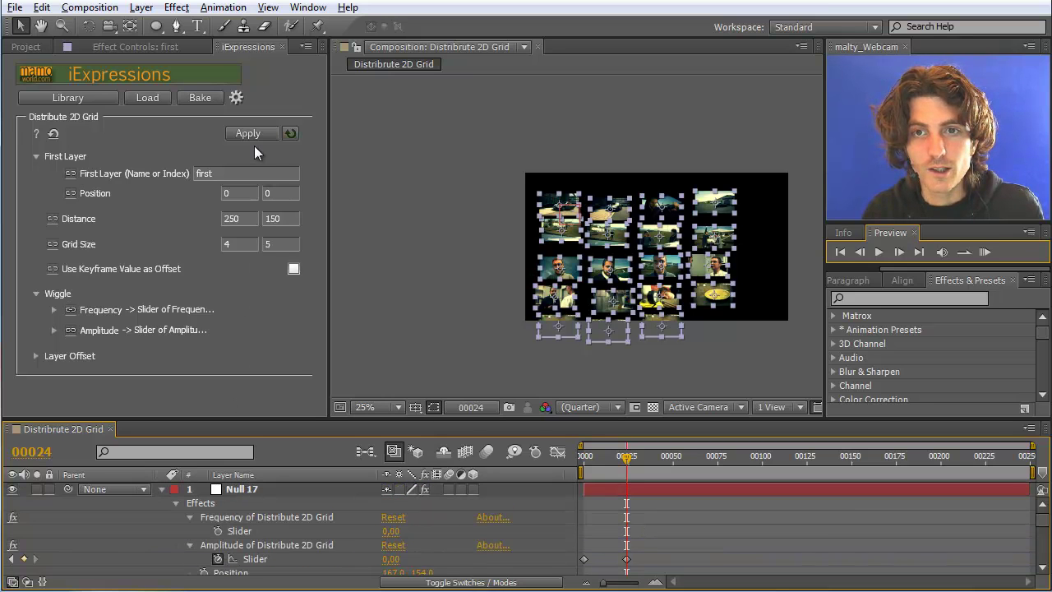
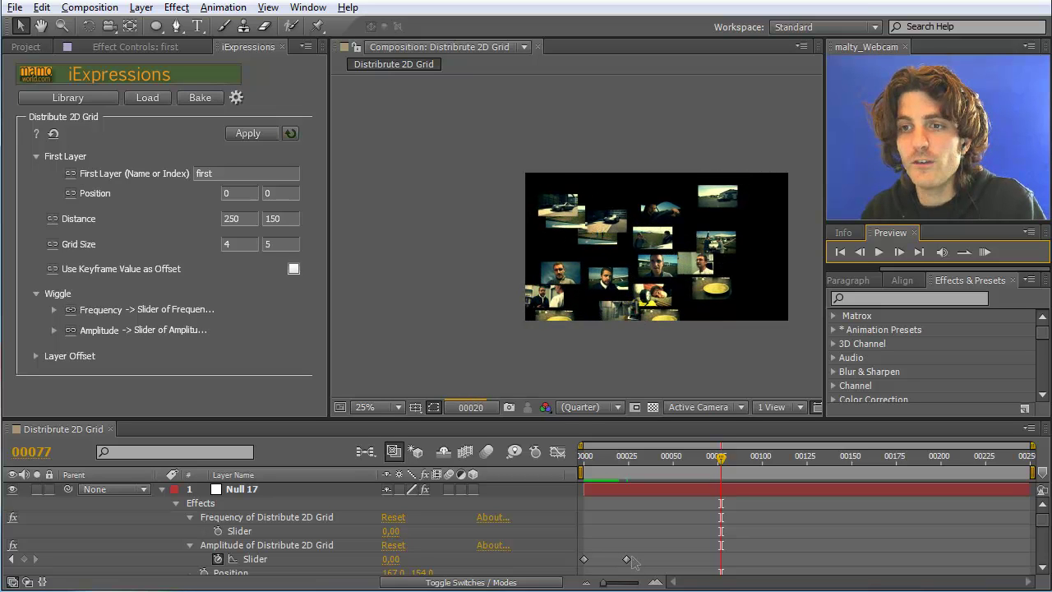
{"action": "left_click", "coordinate": [986, 253]}
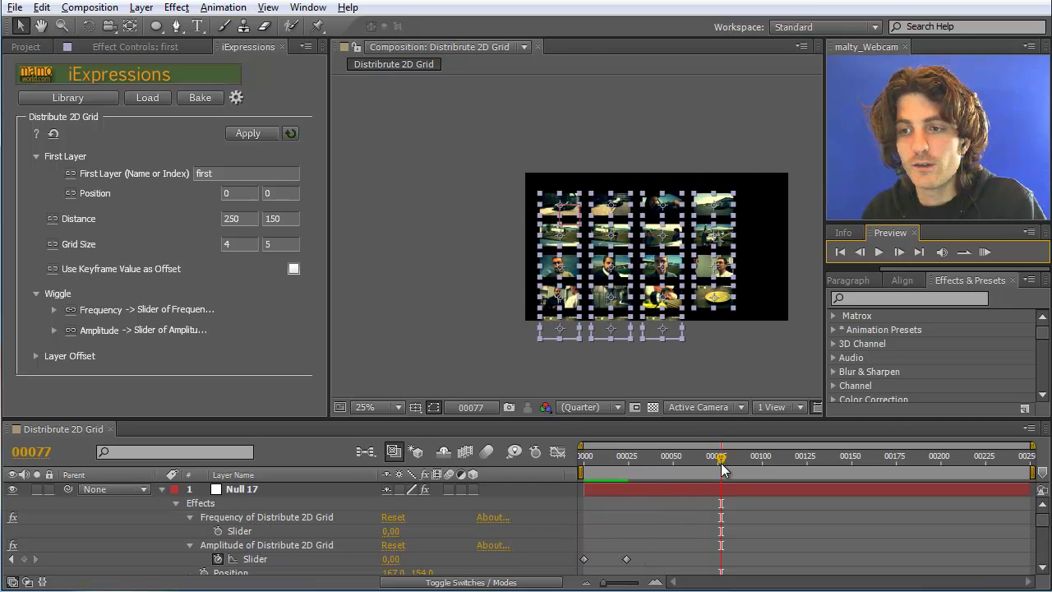
Set the null's Amplitude slider to 20 at frame 24 and its Frequency slider to 0.5.
{"action": "left_click", "coordinate": [624, 456]}
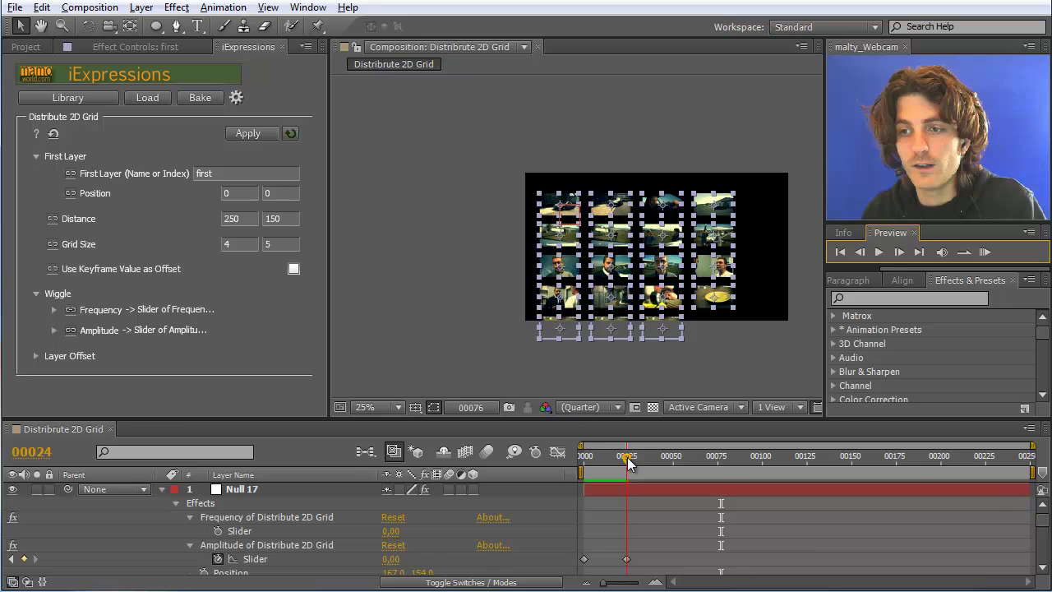
{"action": "left_click", "coordinate": [391, 559]}
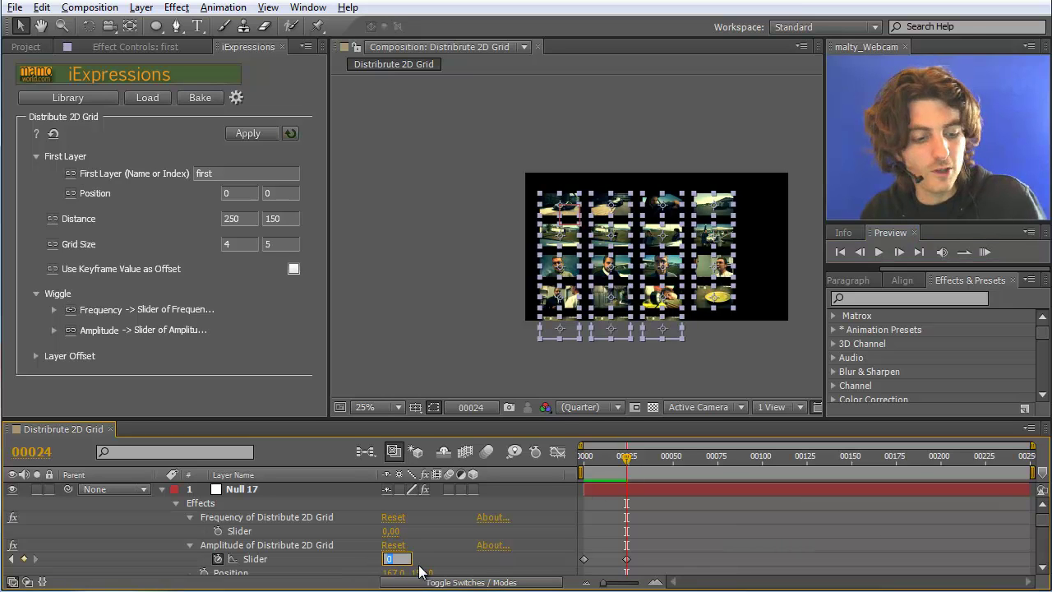
{"action": "type", "text": "20"}
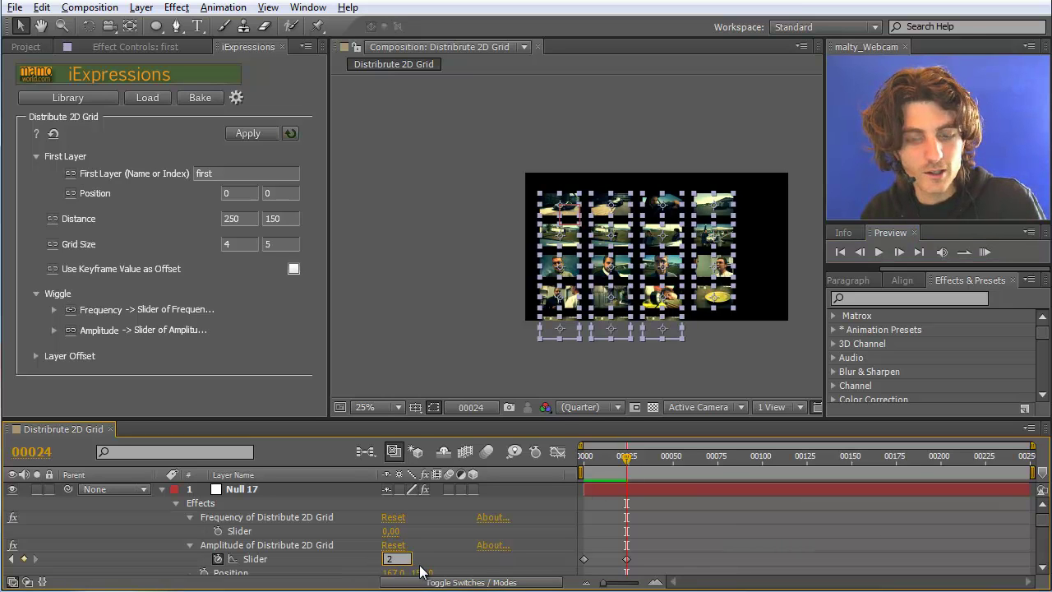
{"action": "left_click", "coordinate": [392, 531]}
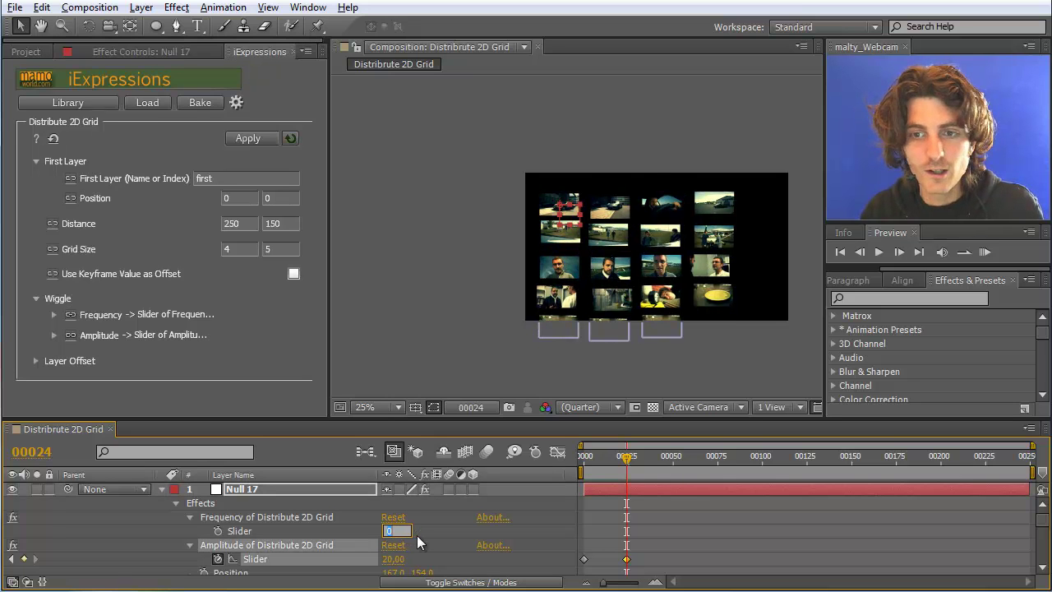
{"action": "type", "text": "0.5"}
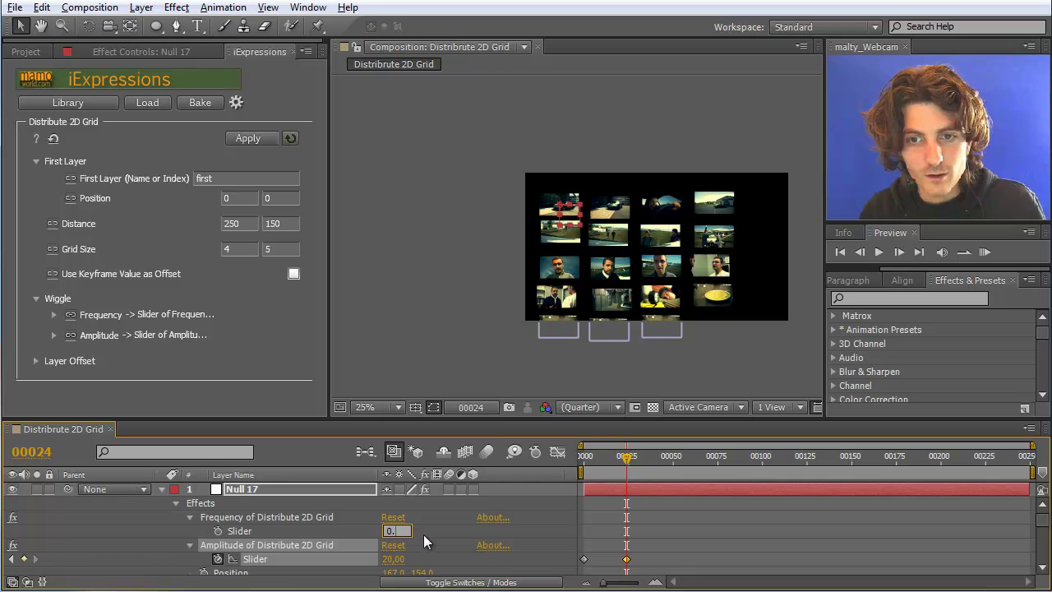
{"action": "key", "text": "Return"}
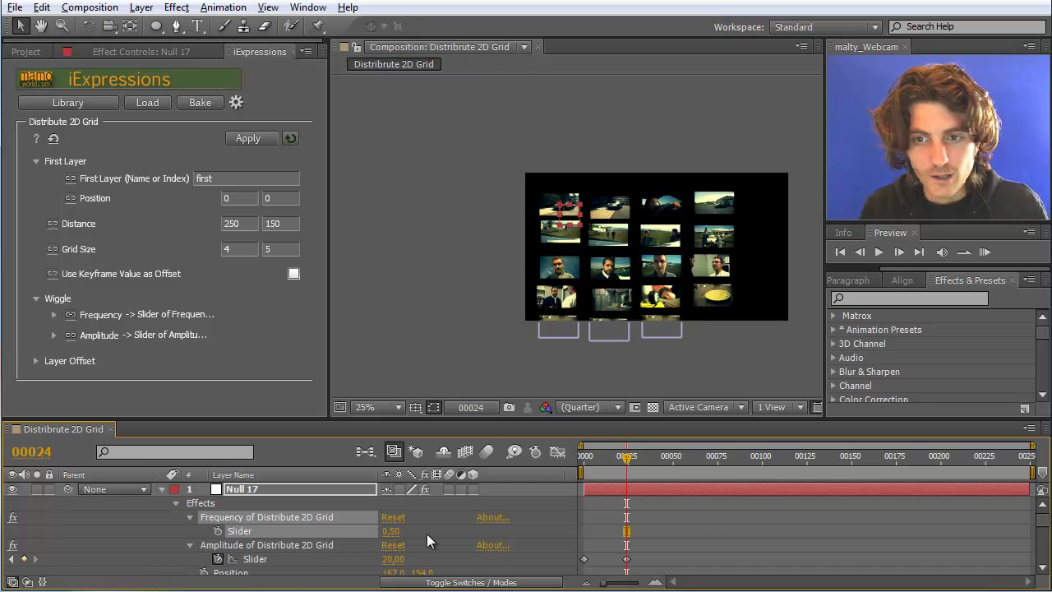
Run a RAM preview of the wiggling grid with the composition view enlarged to 50%.
{"action": "left_click", "coordinate": [984, 253]}
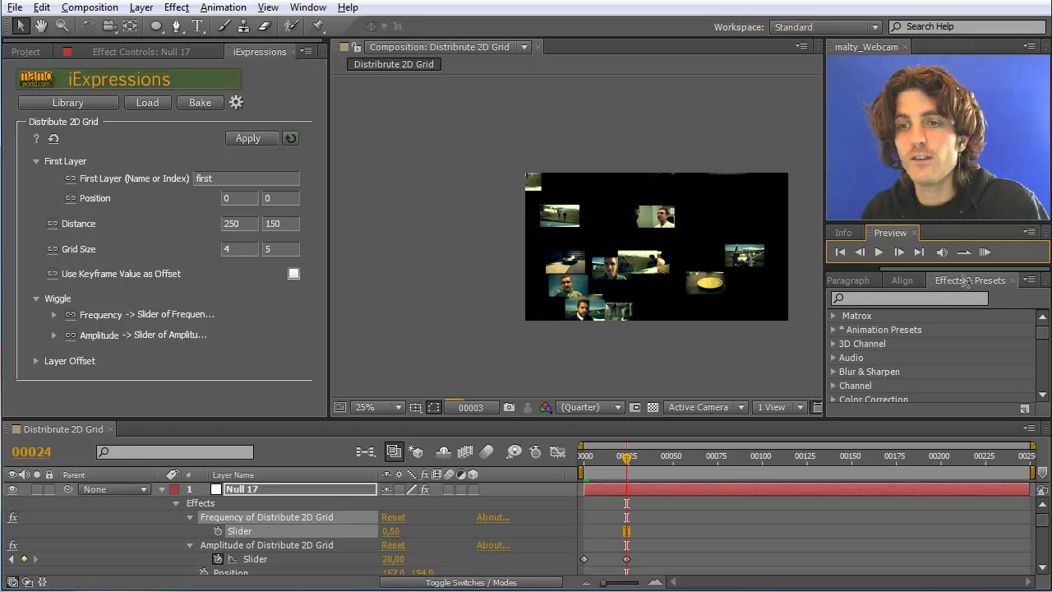
{"action": "left_click", "coordinate": [984, 253]}
{"action": "key", "text": "period"}
{"action": "key", "text": "h"}
{"action": "left_click_drag", "start_coordinate": [727, 288], "coordinate": [604, 255]}
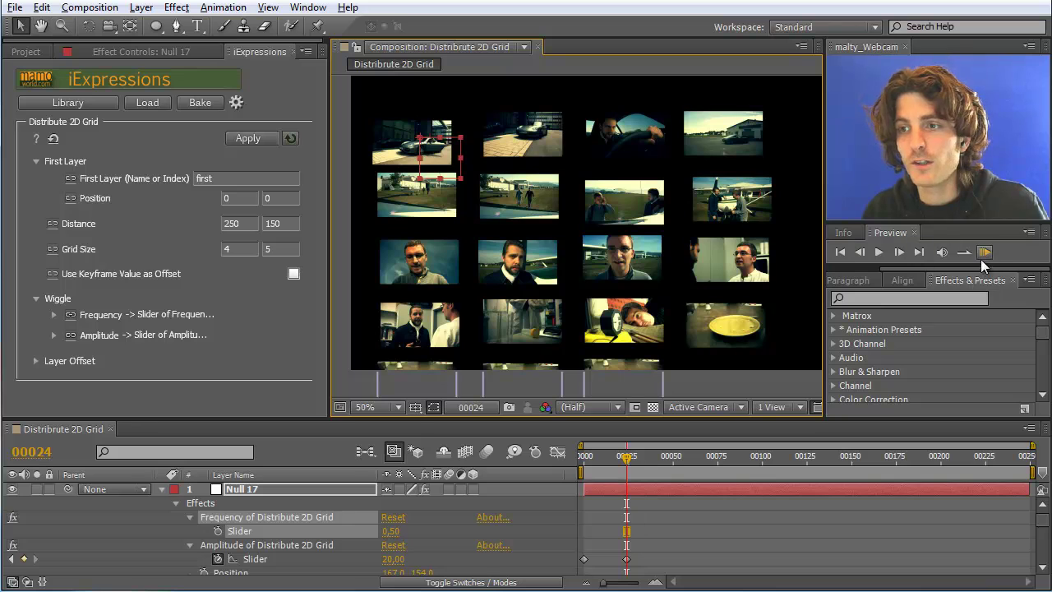
{"action": "left_click", "coordinate": [984, 253]}
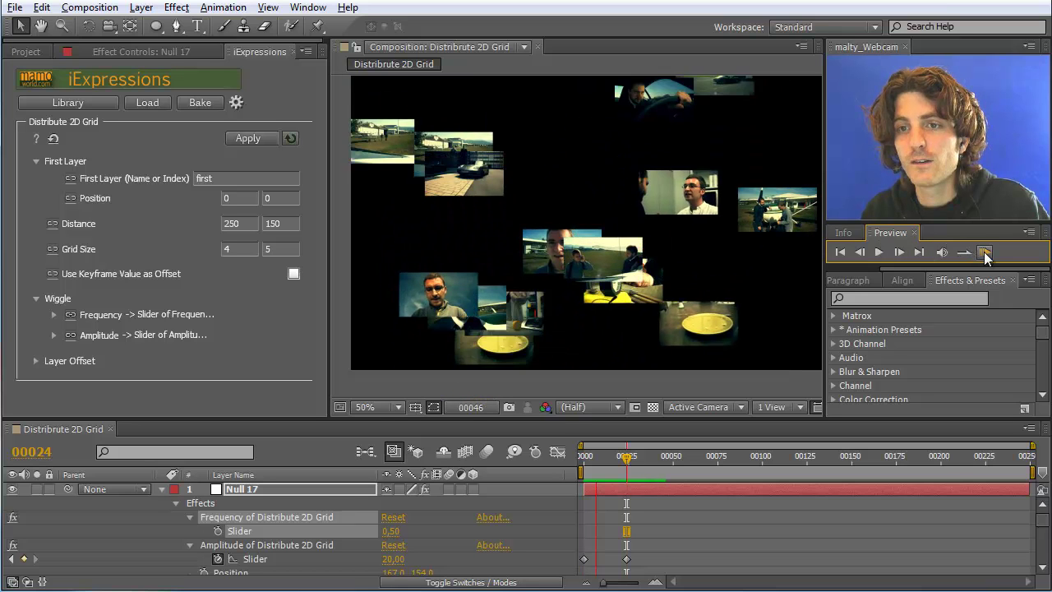
{"action": "left_click", "coordinate": [985, 255]}
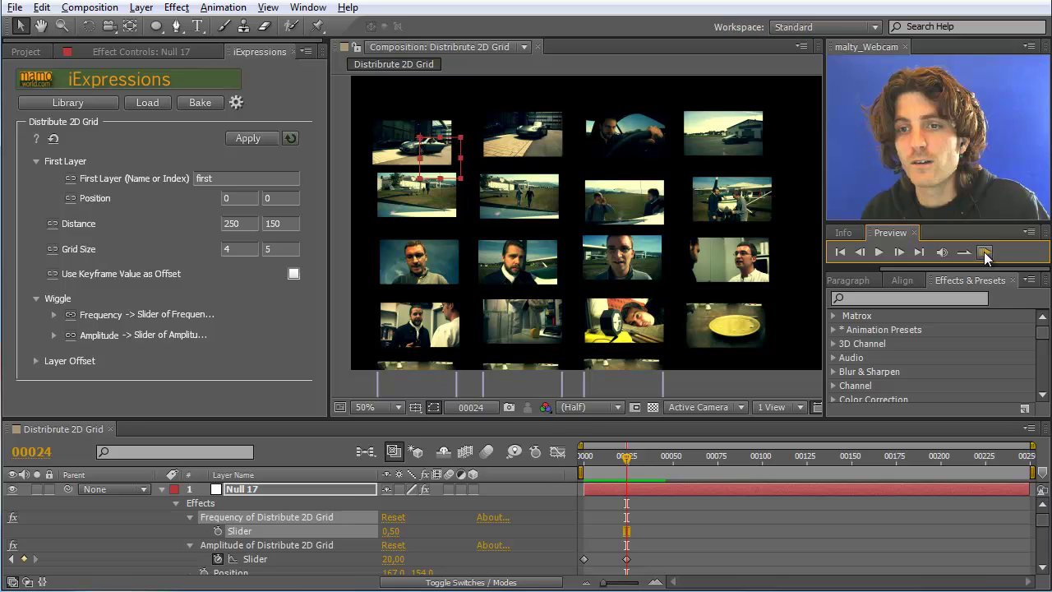
Move to frame 47 and link Use Keyframe Value as Offset to the null's Frequency slider.
{"action": "left_click", "coordinate": [671, 457]}
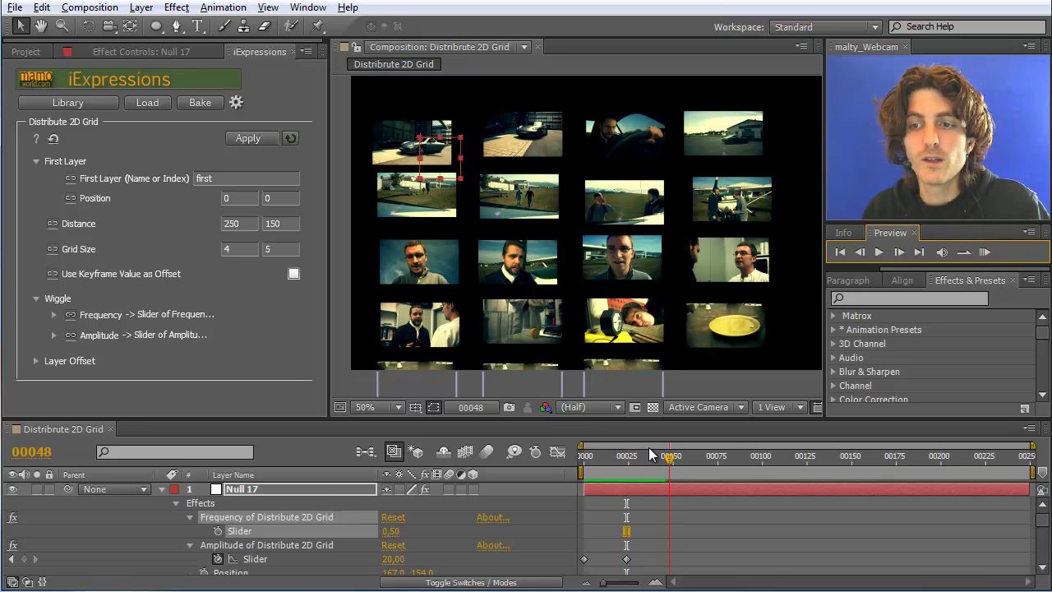
{"action": "mouse_move", "coordinate": [83, 273]}
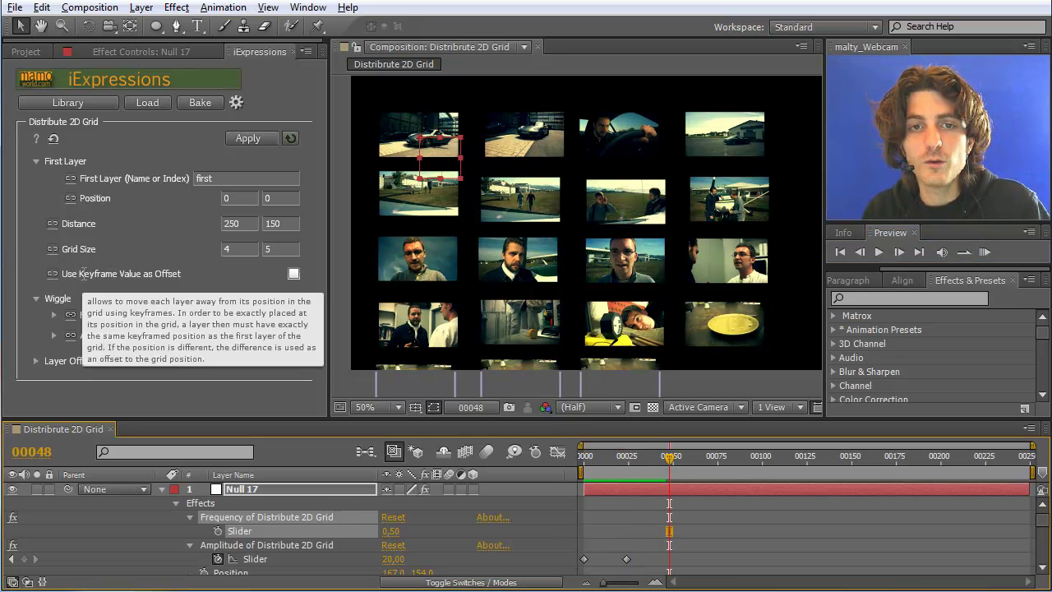
{"action": "left_click_drag", "start_coordinate": [673, 458], "coordinate": [669, 462]}
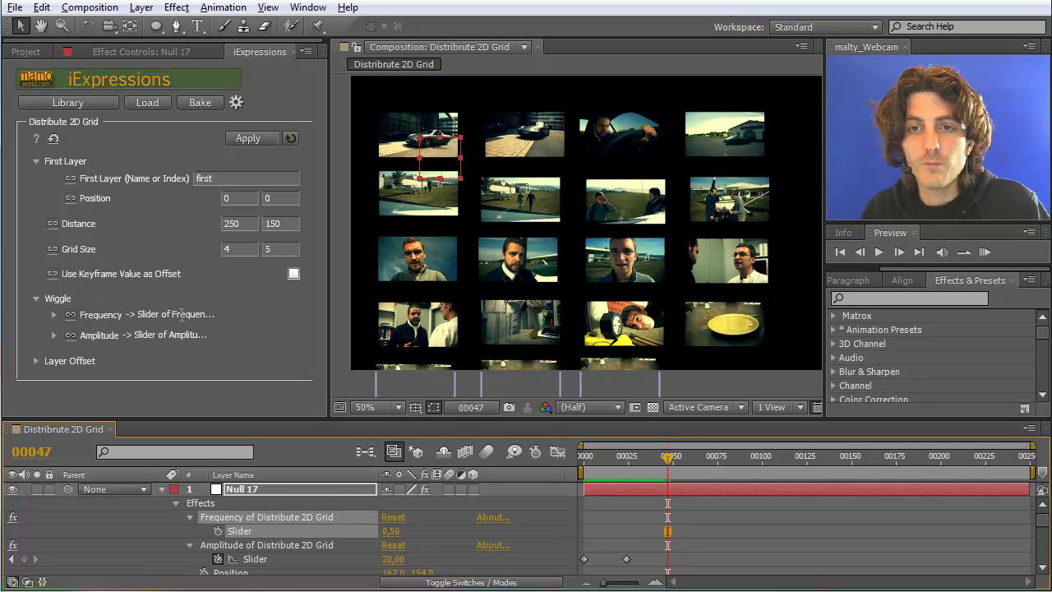
{"action": "left_click", "coordinate": [52, 275]}
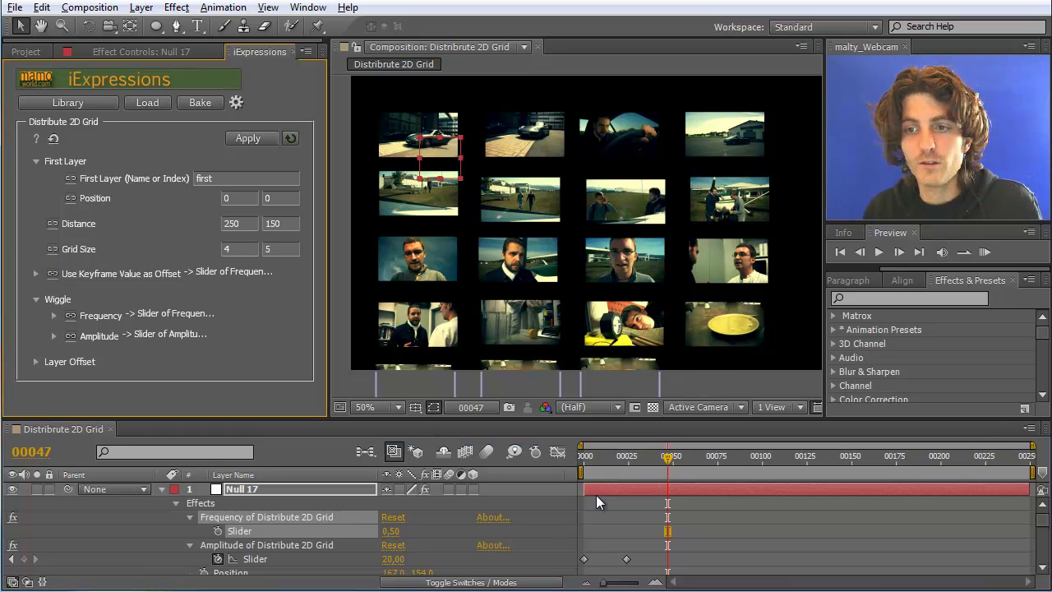
Select all image layers, excluding the null, and apply the expression with the linked Use Keyframe Value as Offset.
{"action": "left_click", "coordinate": [254, 488]}
{"action": "key", "text": "ctrl+a"}
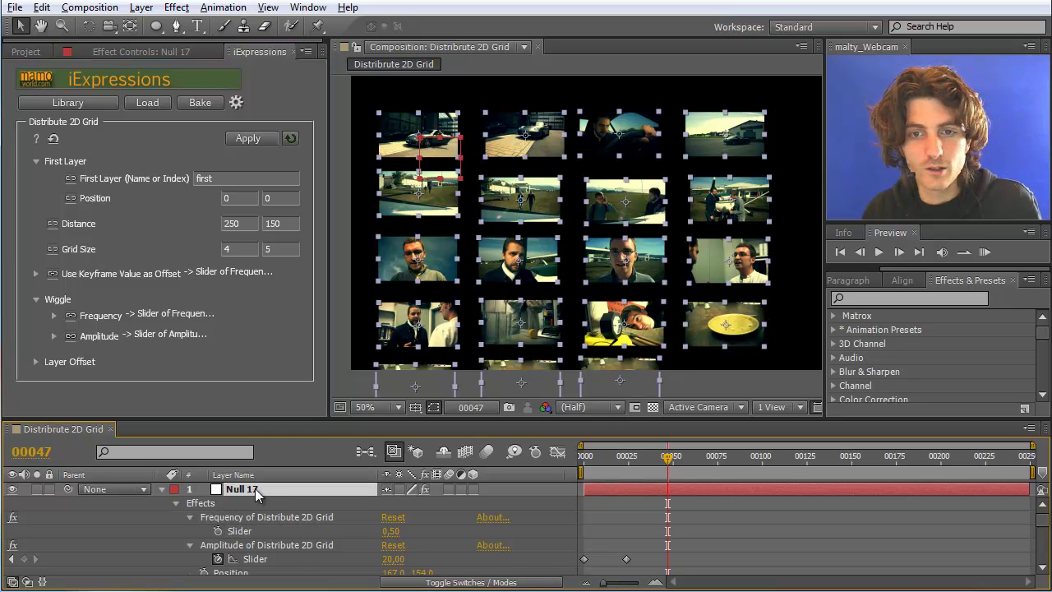
{"action": "scroll", "coordinate": [272, 529], "scroll_direction": "down", "scroll_amount": 5}
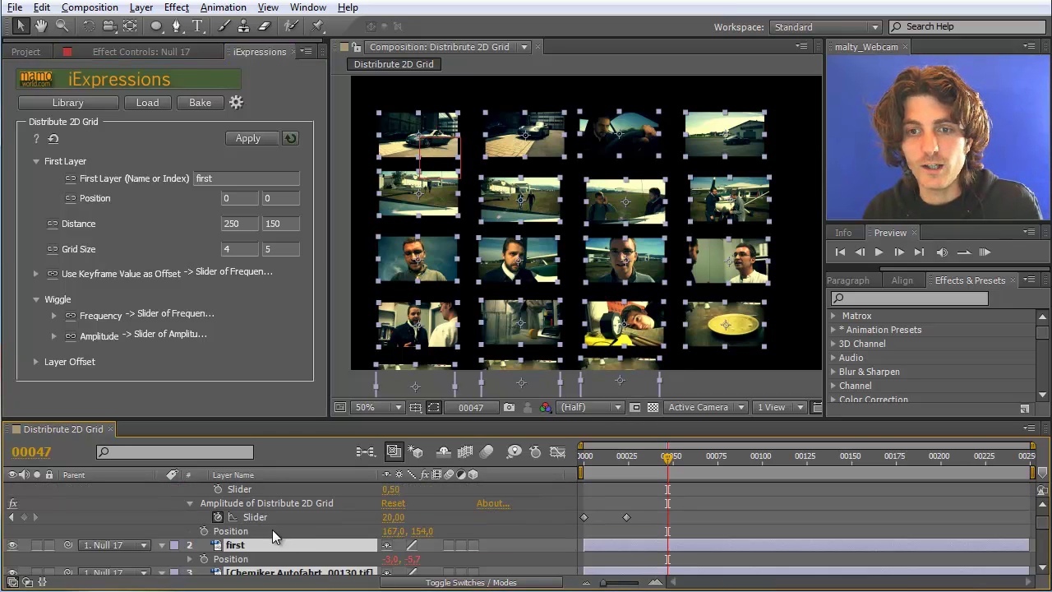
{"action": "scroll", "coordinate": [273, 533], "scroll_direction": "up", "scroll_amount": 2}
{"action": "left_click", "coordinate": [257, 139]}
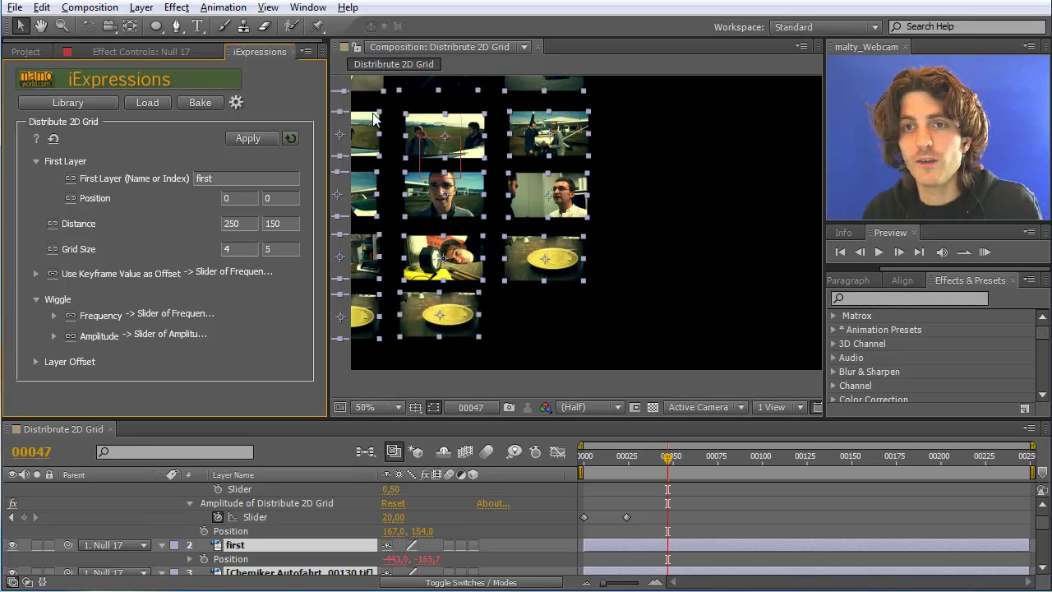
Set the position of the layer "first" to 0, 0.
{"action": "key", "text": "comma"}
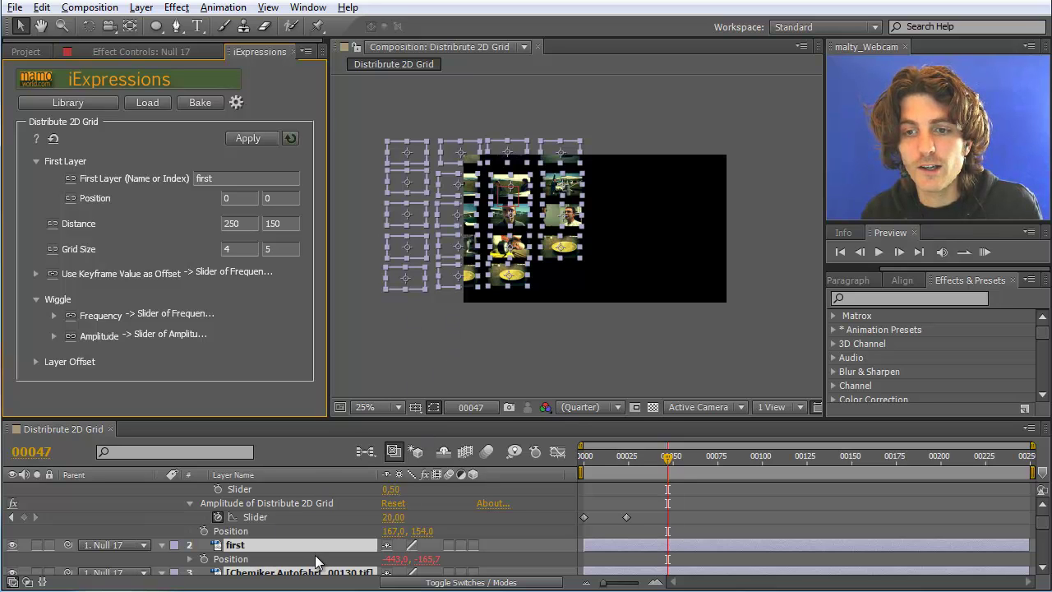
{"action": "left_click", "coordinate": [396, 559]}
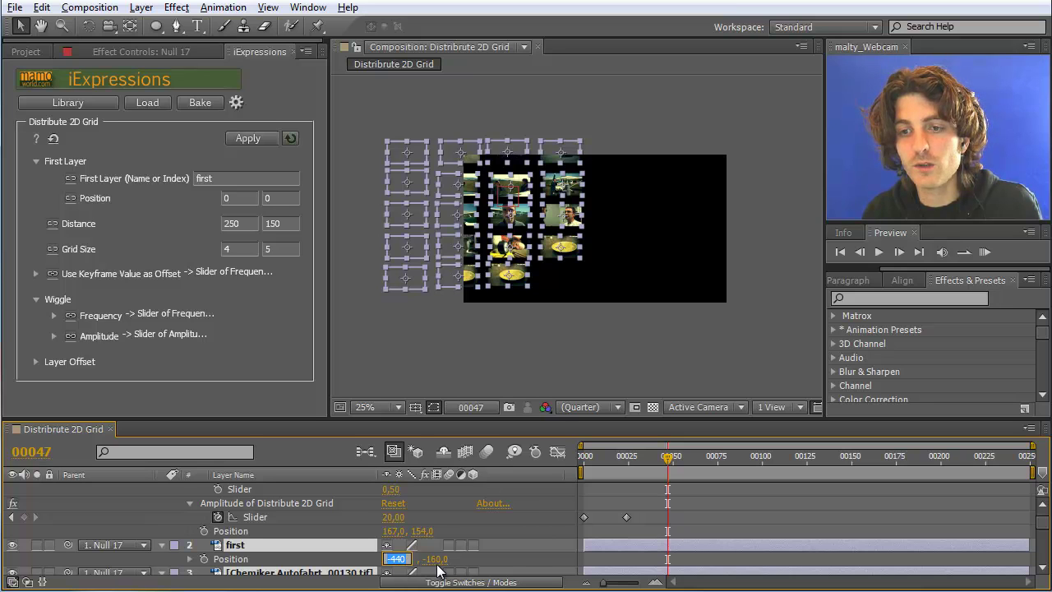
{"action": "type", "text": "0"}
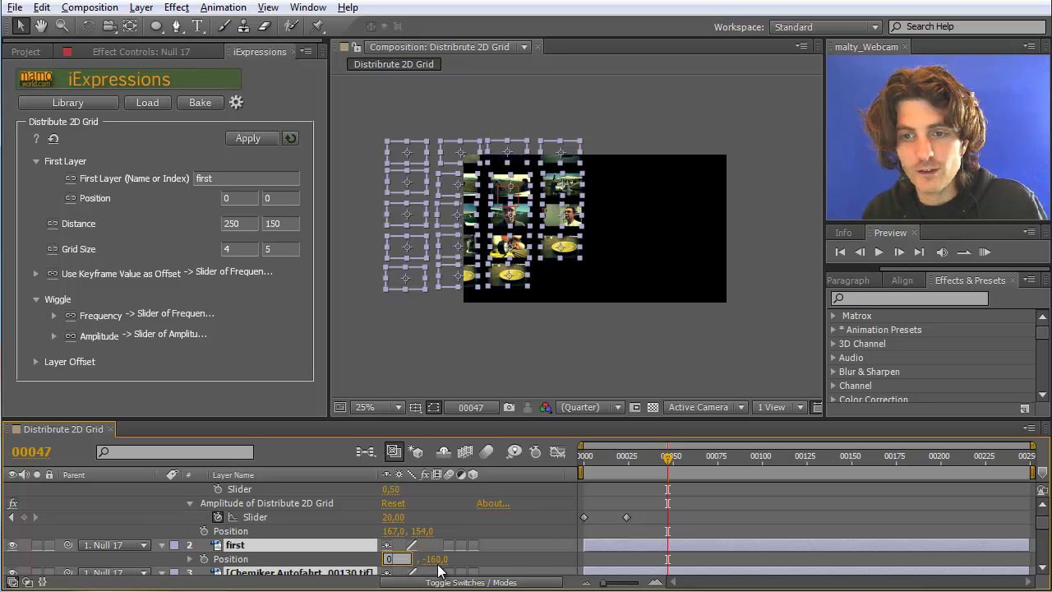
{"action": "key", "text": "Tab"}
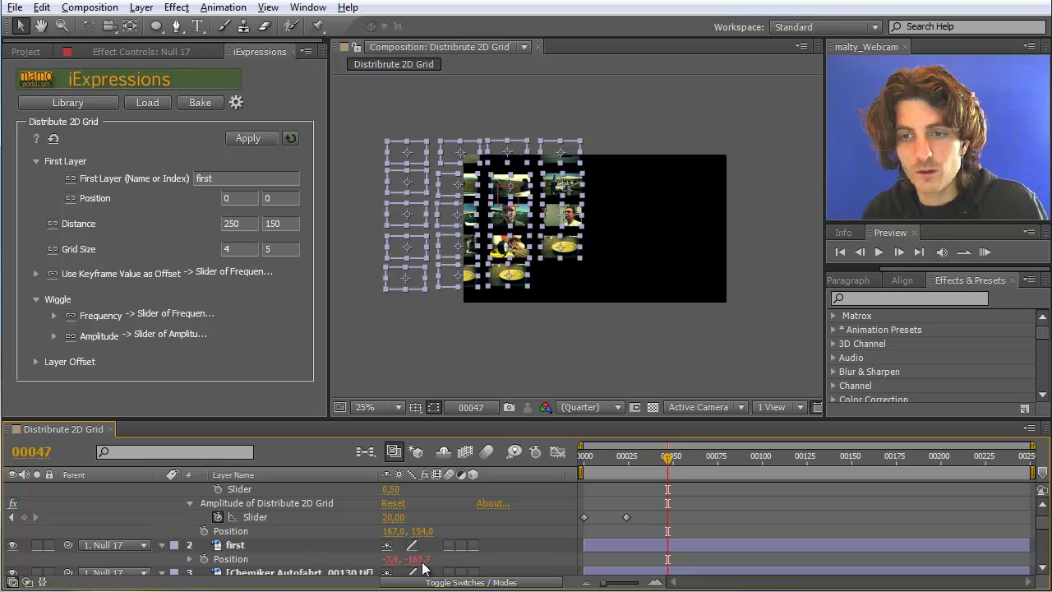
{"action": "type", "text": "0"}
{"action": "key", "text": "Return"}
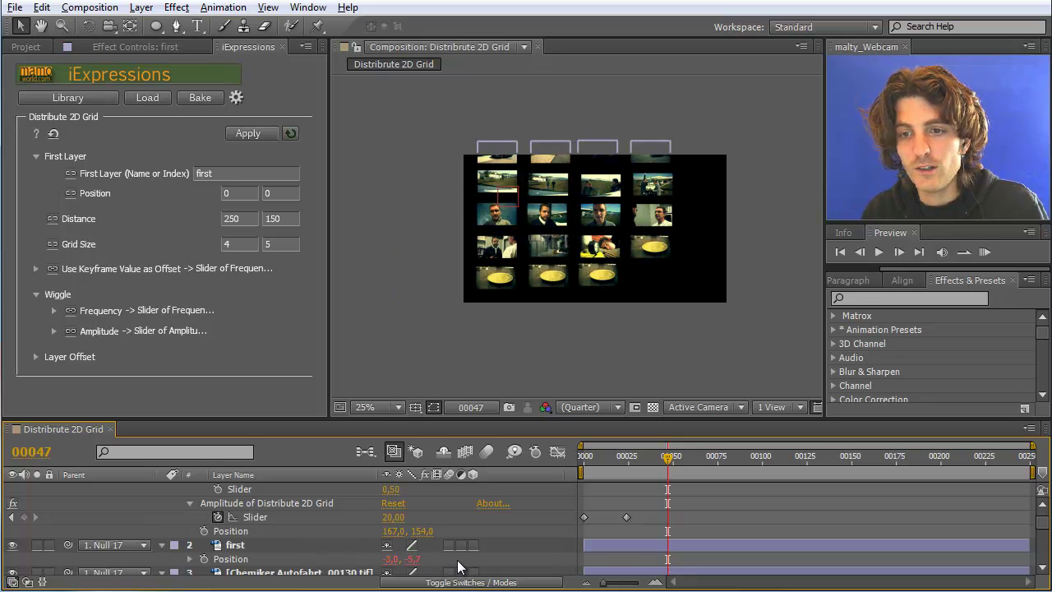
Select all image layers, excluding the null, and set their Position to 0, 0.
{"action": "left_click", "coordinate": [243, 547]}
{"action": "key", "text": "ctrl+a"}
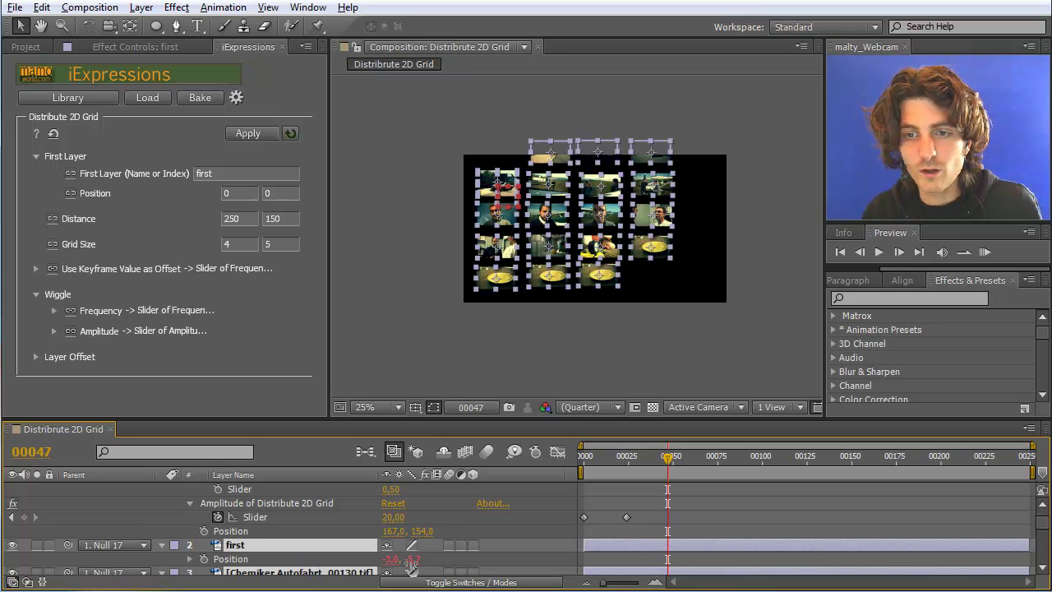
{"action": "scroll", "coordinate": [295, 517], "scroll_direction": "up", "scroll_amount": 1}
{"action": "left_click", "coordinate": [263, 489], "text": "ctrl"}
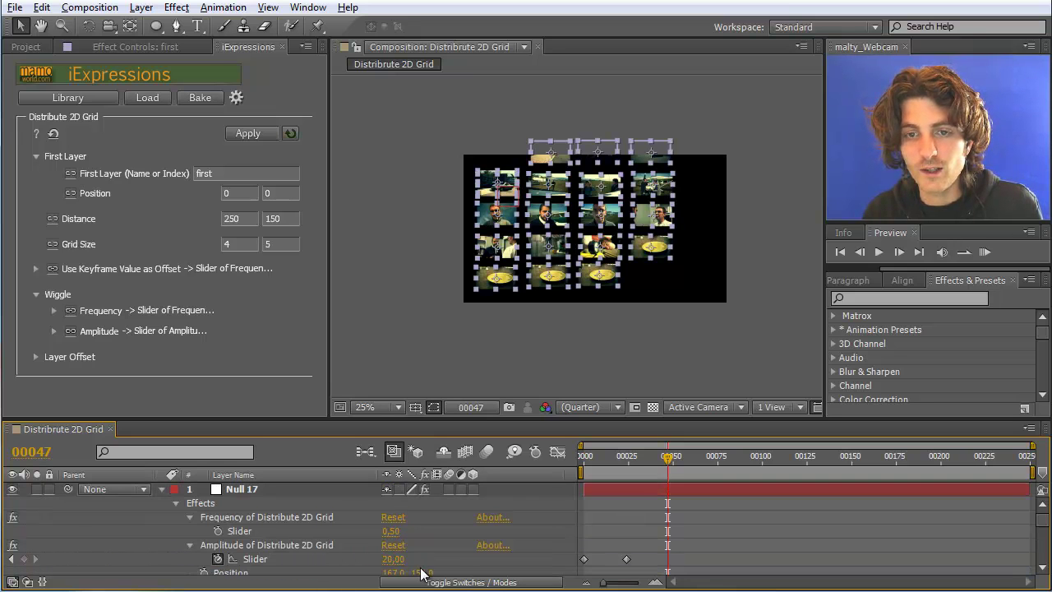
{"action": "scroll", "coordinate": [419, 524], "scroll_direction": "down", "scroll_amount": 5}
{"action": "scroll", "coordinate": [418, 524], "scroll_direction": "up", "scroll_amount": 3}
{"action": "left_click", "coordinate": [419, 522]}
{"action": "type", "text": "0"}
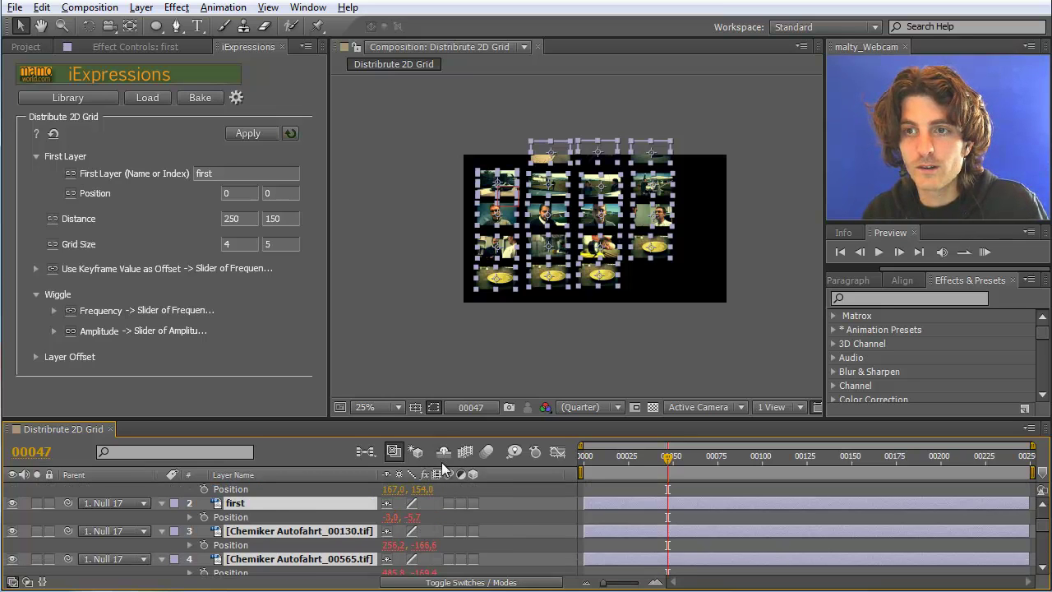
{"action": "left_click", "coordinate": [391, 545]}
{"action": "type", "text": "0"}
{"action": "key", "text": "Tab"}
{"action": "type", "text": "0"}
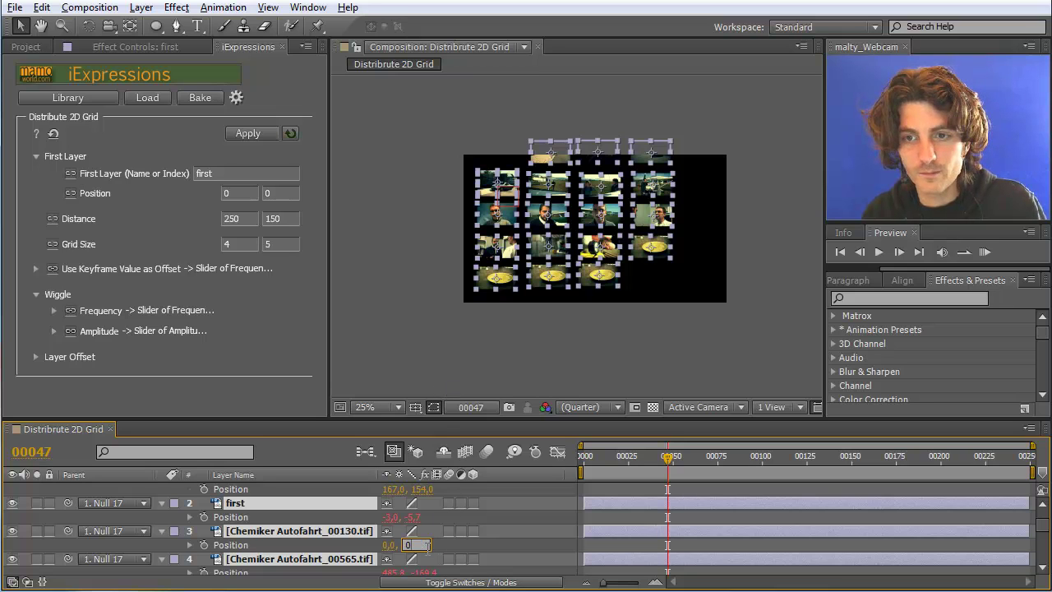
{"action": "key", "text": "Return"}
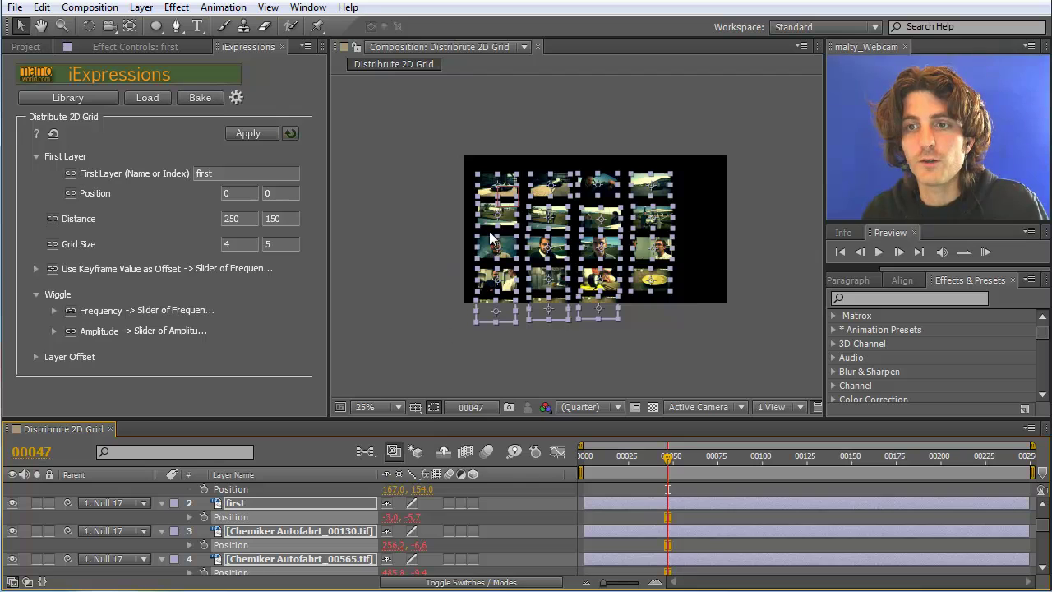
Keyframe the position of Chemiker Flughafen_01198.tif at frame 58 and move the image above the composition at frame 99.
{"action": "left_click", "coordinate": [552, 363]}
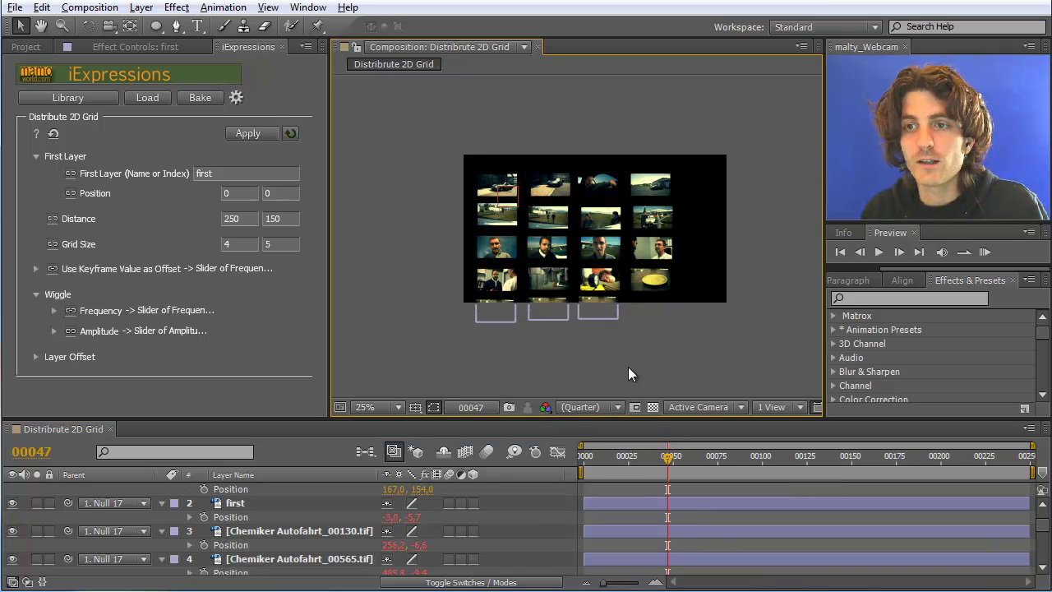
{"action": "left_click", "coordinate": [605, 246]}
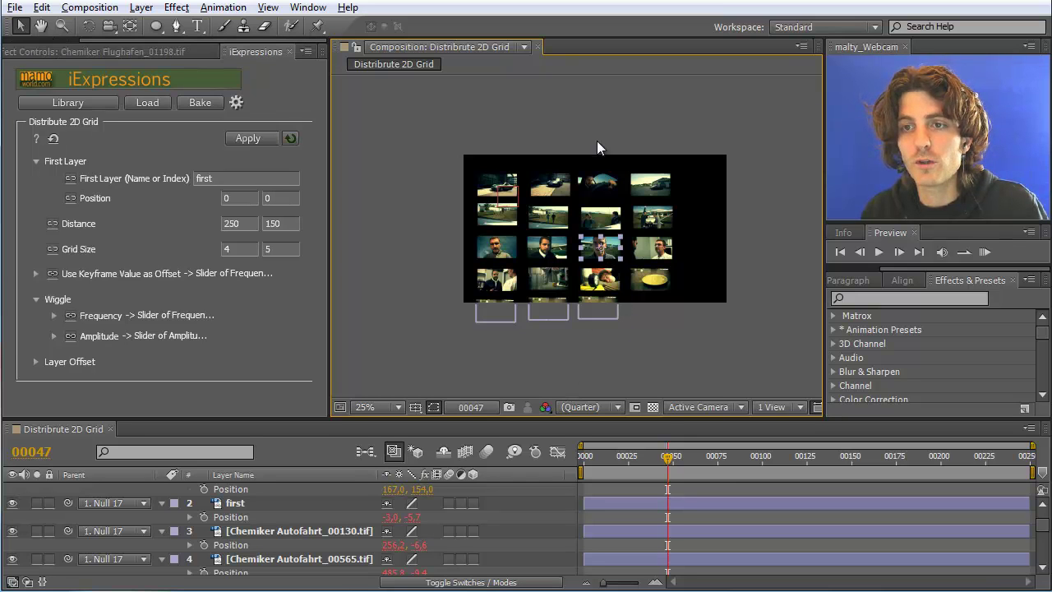
{"action": "left_click_drag", "start_coordinate": [669, 458], "coordinate": [682, 458]}
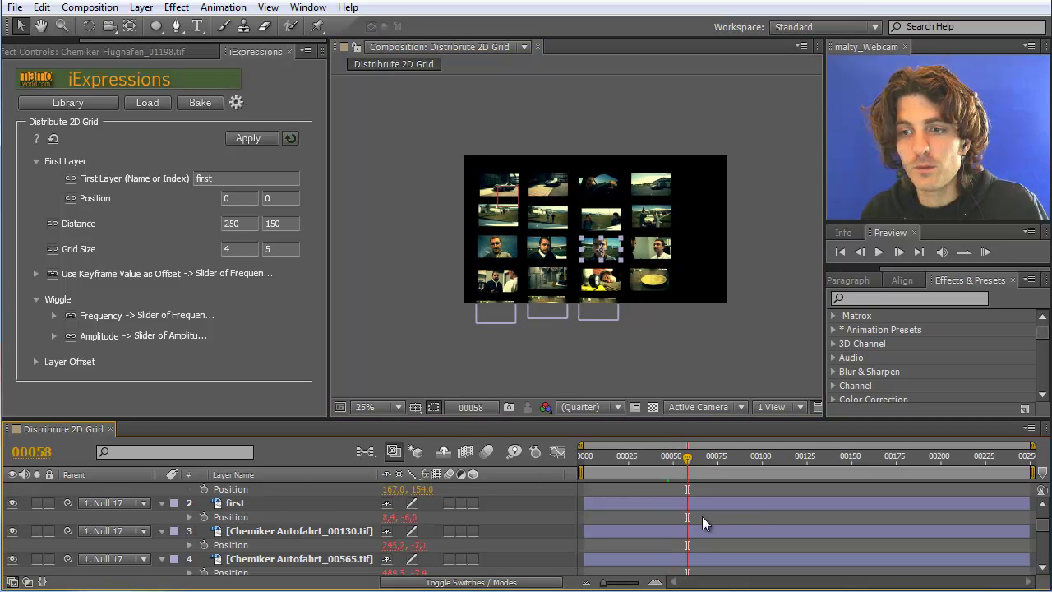
{"action": "scroll", "coordinate": [702, 516], "scroll_direction": "down", "scroll_amount": 5}
{"action": "scroll", "coordinate": [701, 516], "scroll_direction": "down", "scroll_amount": 7}
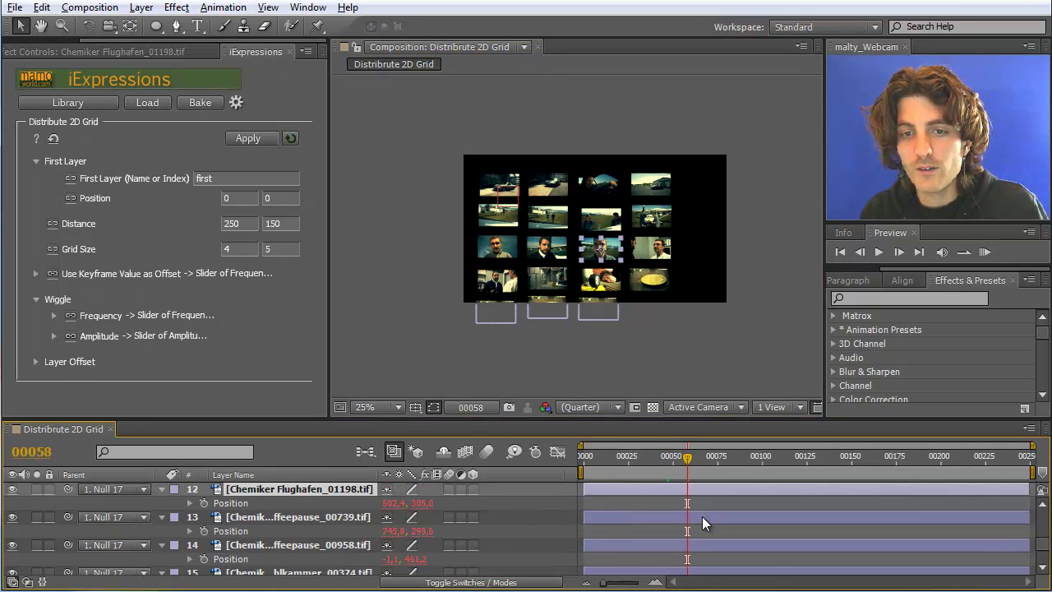
{"action": "left_click", "coordinate": [204, 503]}
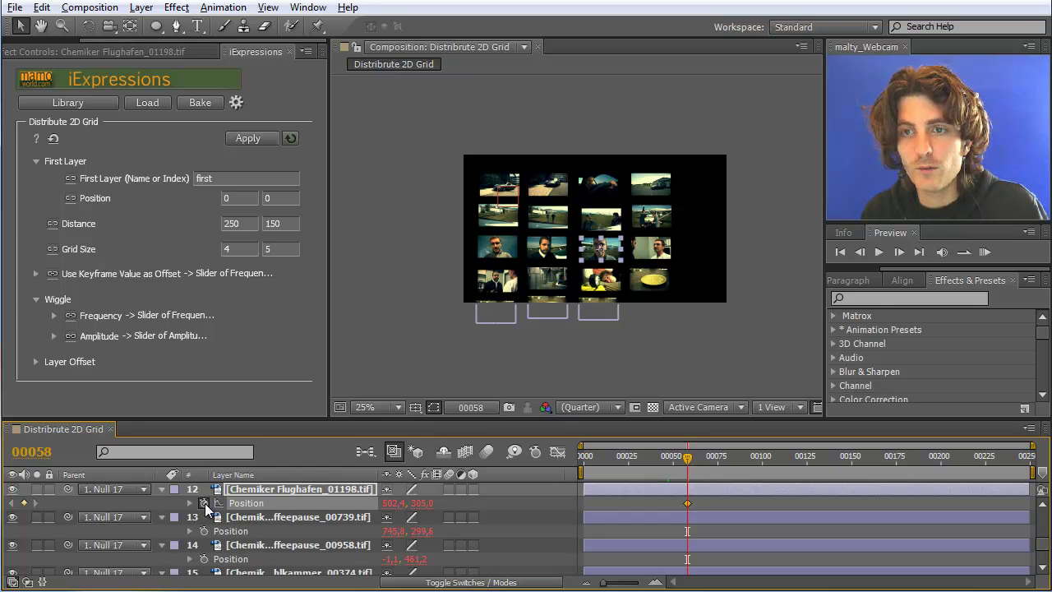
{"action": "left_click_drag", "start_coordinate": [687, 459], "coordinate": [768, 459]}
{"action": "left_click_drag", "start_coordinate": [593, 232], "coordinate": [599, 154]}
Run a RAM preview of the grid and check which slider controls Use Keyframe Value as Offset.
{"action": "left_click", "coordinate": [985, 252]}
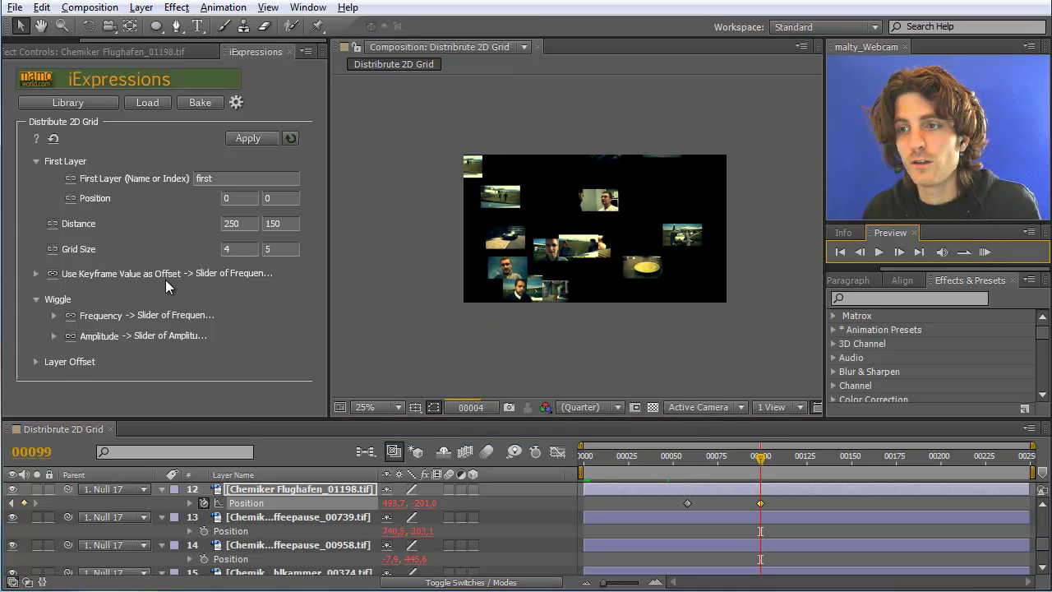
{"action": "mouse_move", "coordinate": [99, 276]}
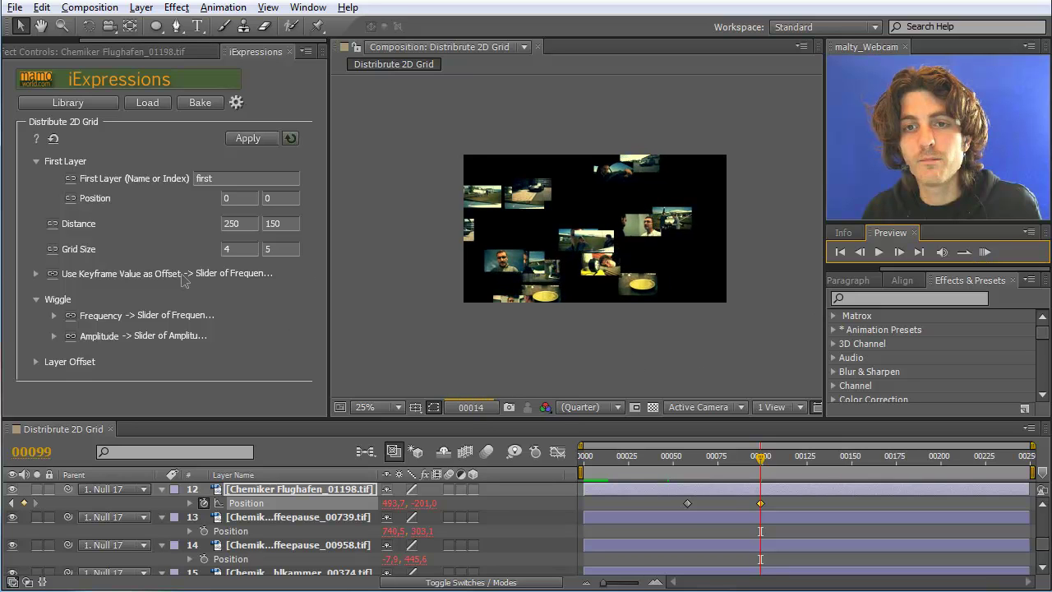
{"action": "mouse_move", "coordinate": [221, 279]}
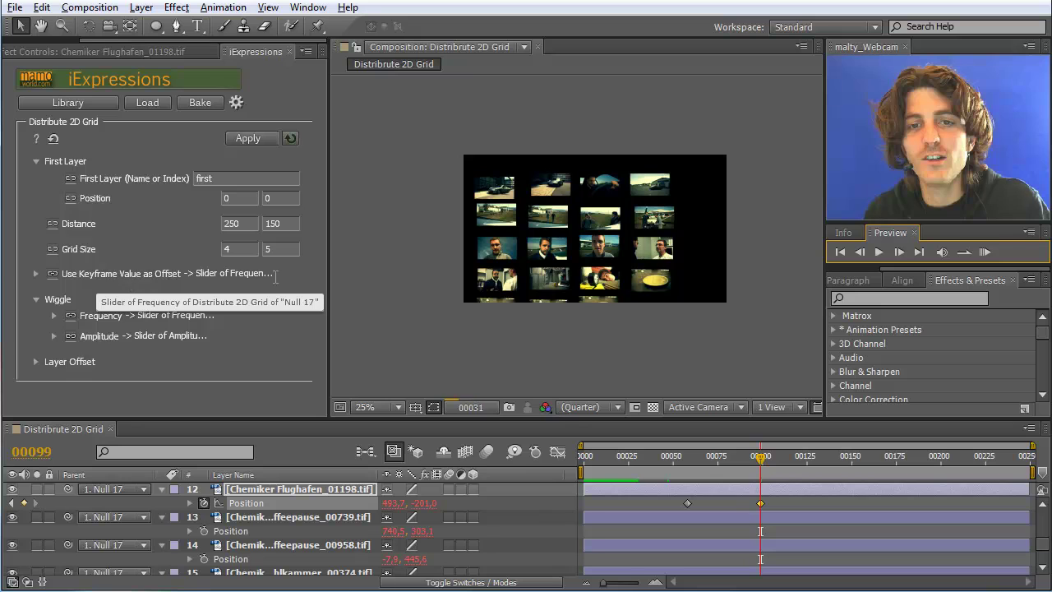
{"action": "left_click", "coordinate": [984, 253]}
{"action": "left_click", "coordinate": [983, 253]}
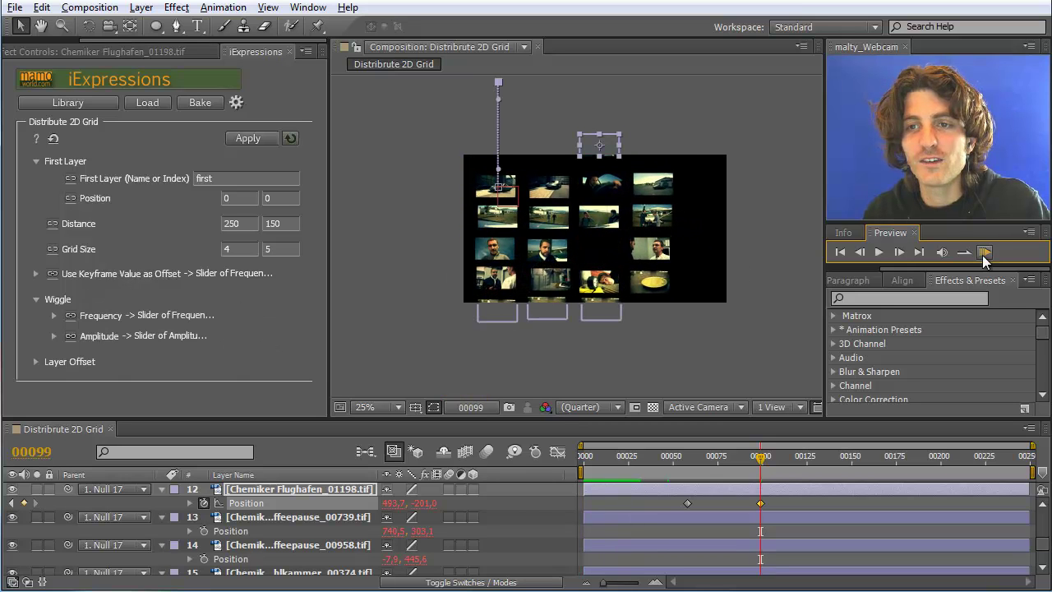
Unlink Use Keyframe Value as Offset from the slider, enable it, and apply the expression to all image layers except the null.
{"action": "left_click", "coordinate": [53, 275]}
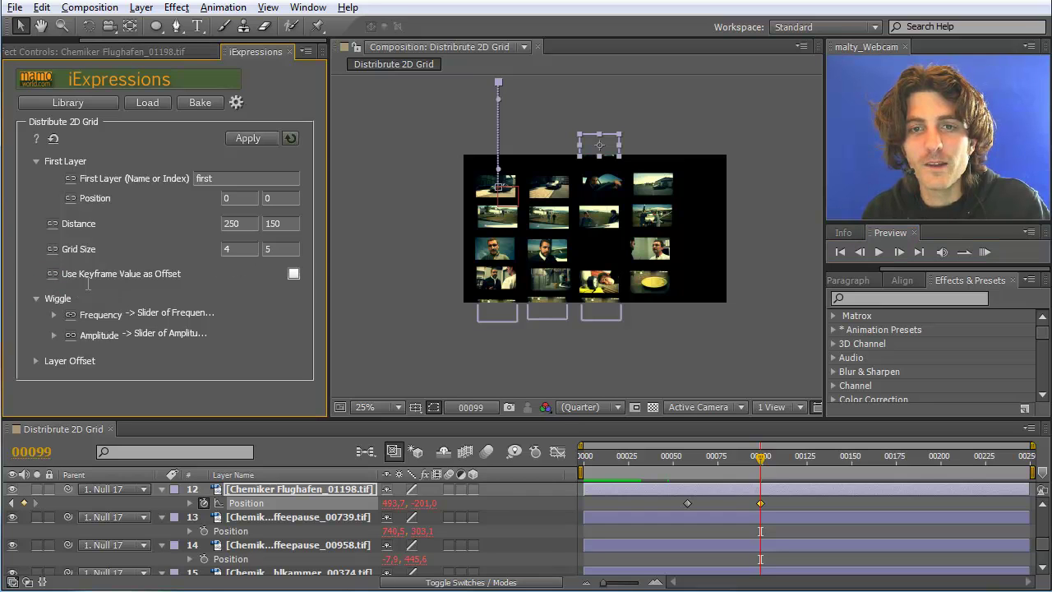
{"action": "left_click", "coordinate": [292, 274]}
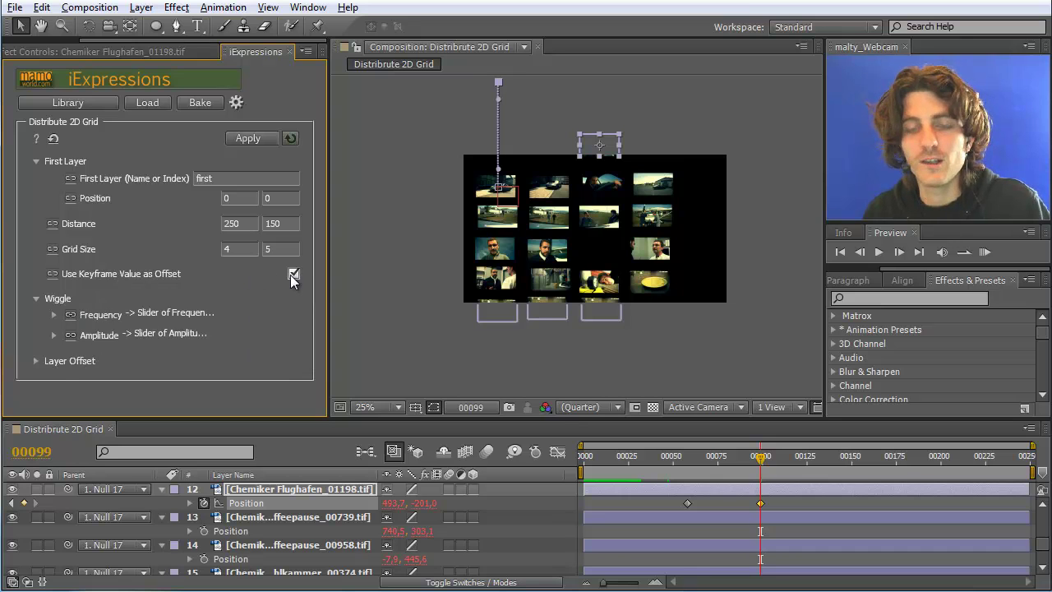
{"action": "left_click", "coordinate": [298, 526]}
{"action": "key", "text": "ctrl+a"}
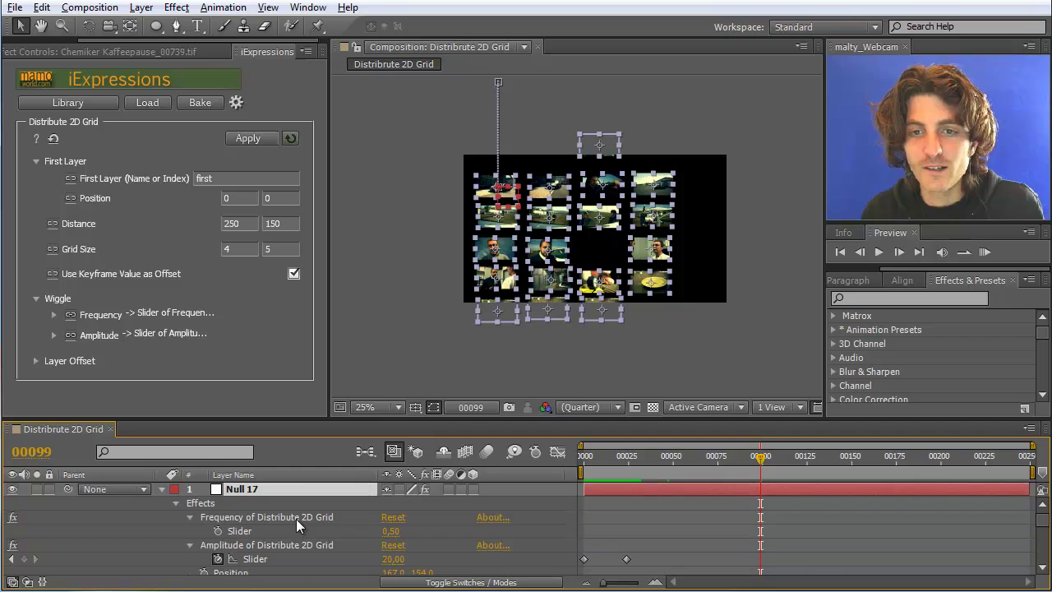
{"action": "left_click", "coordinate": [261, 488]}
{"action": "left_click", "coordinate": [247, 138]}
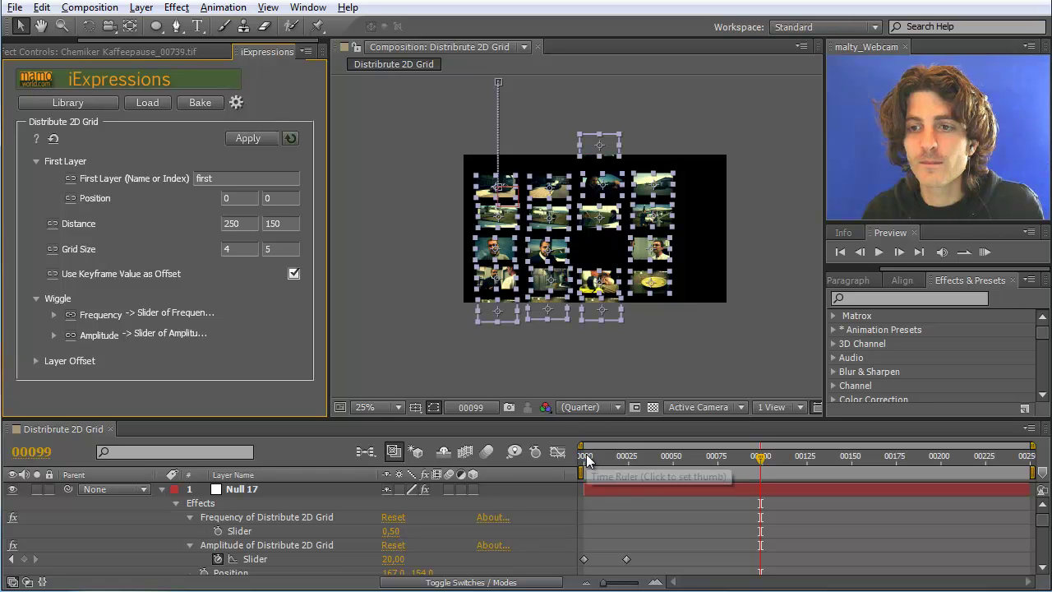
Run a RAM preview to check the keyframed image moving out of the wiggling grid.
{"action": "left_click", "coordinate": [985, 252]}
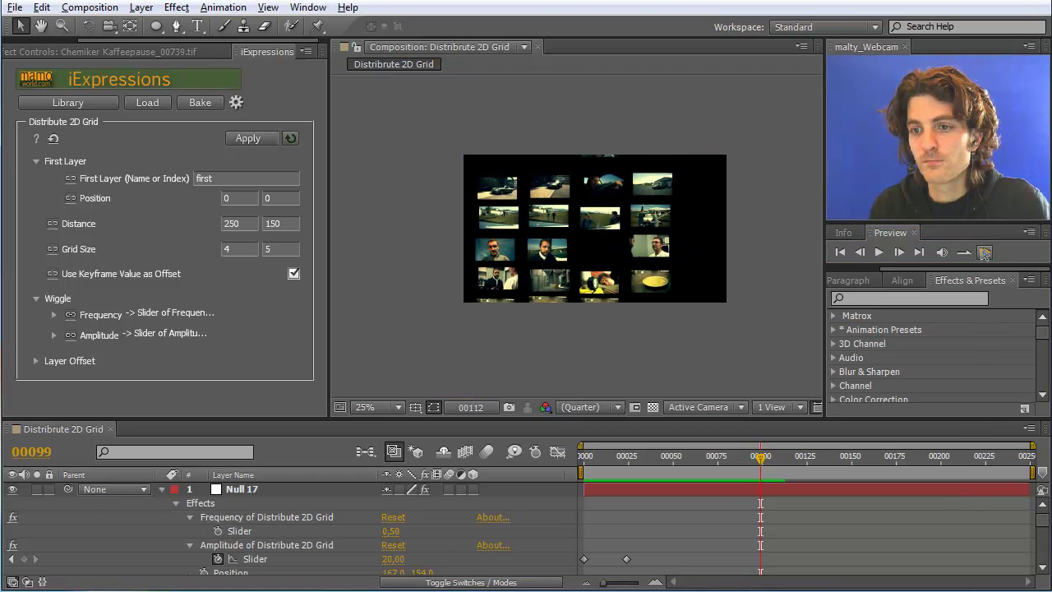
{"action": "left_click", "coordinate": [985, 252]}
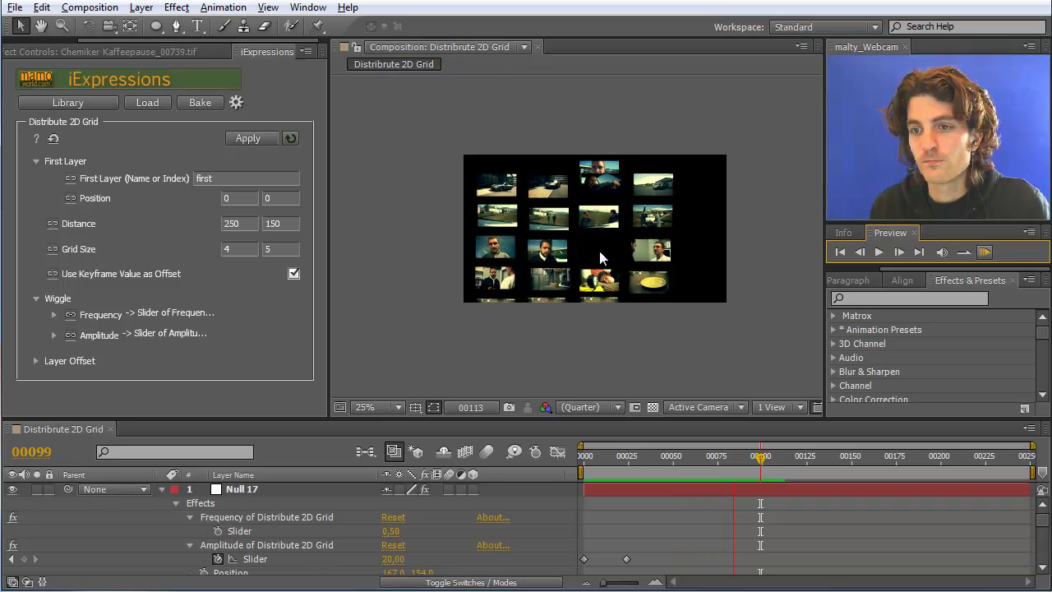
{"action": "left_click", "coordinate": [602, 136]}
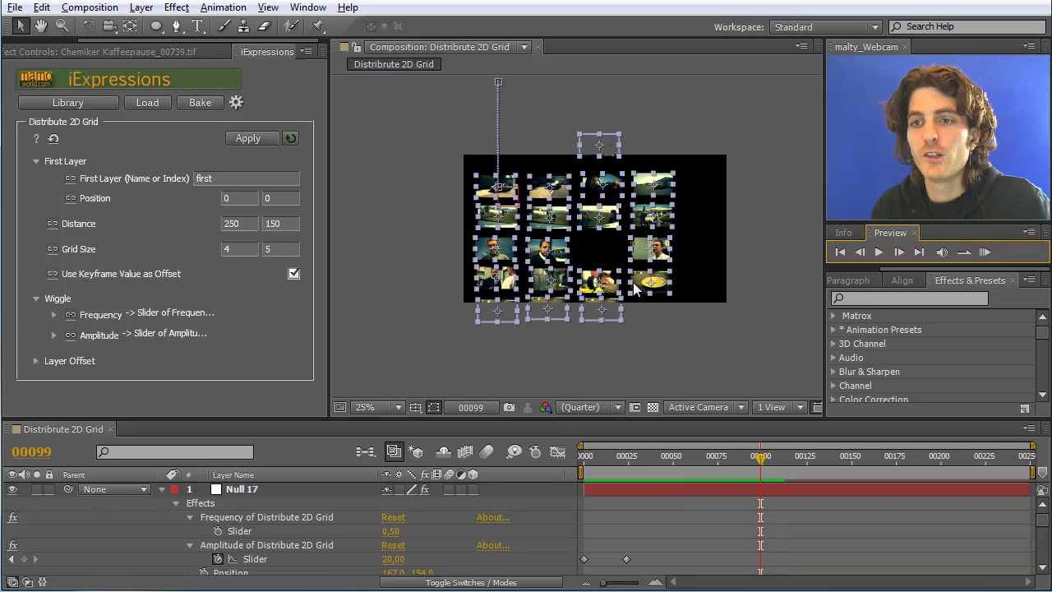
{"action": "left_click", "coordinate": [985, 253]}
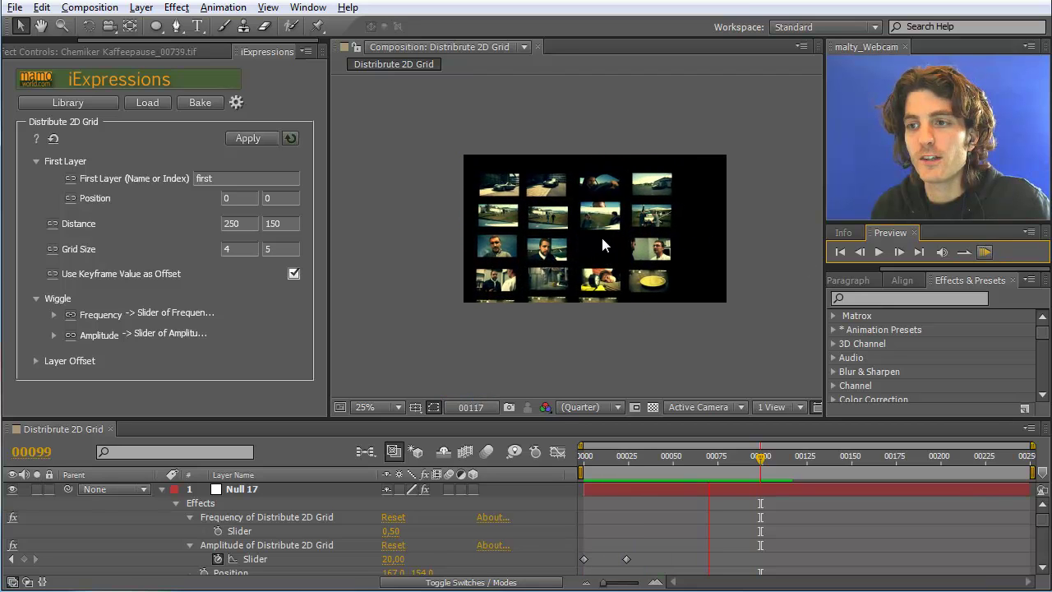
{"action": "key", "text": "space"}
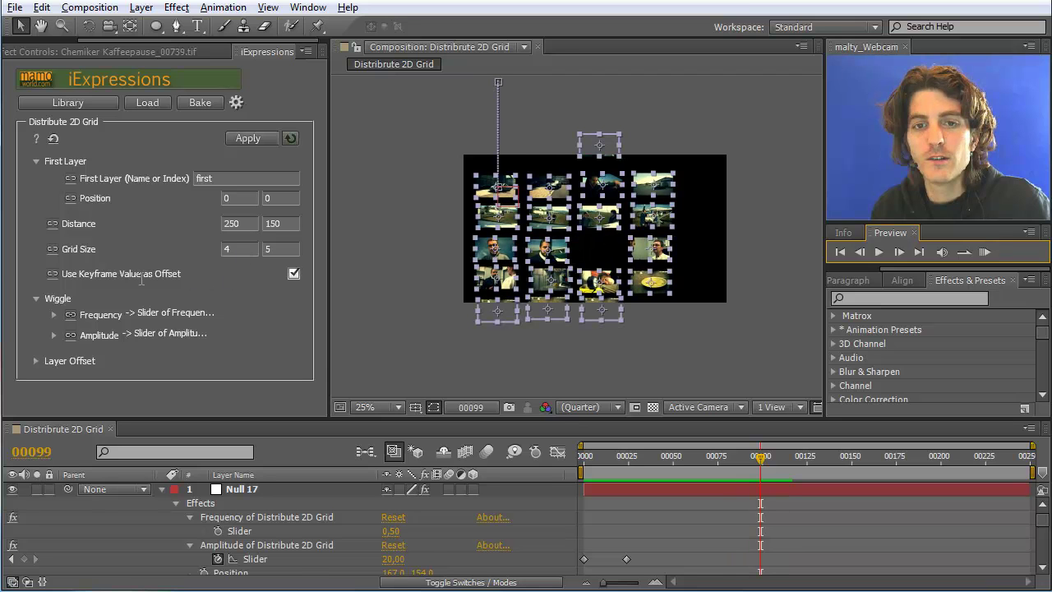
Review the position keyframes of Chemiker Flughafen_01198.tif, then expand Layer Offset and read the description of Offset.
{"action": "mouse_move", "coordinate": [70, 274]}
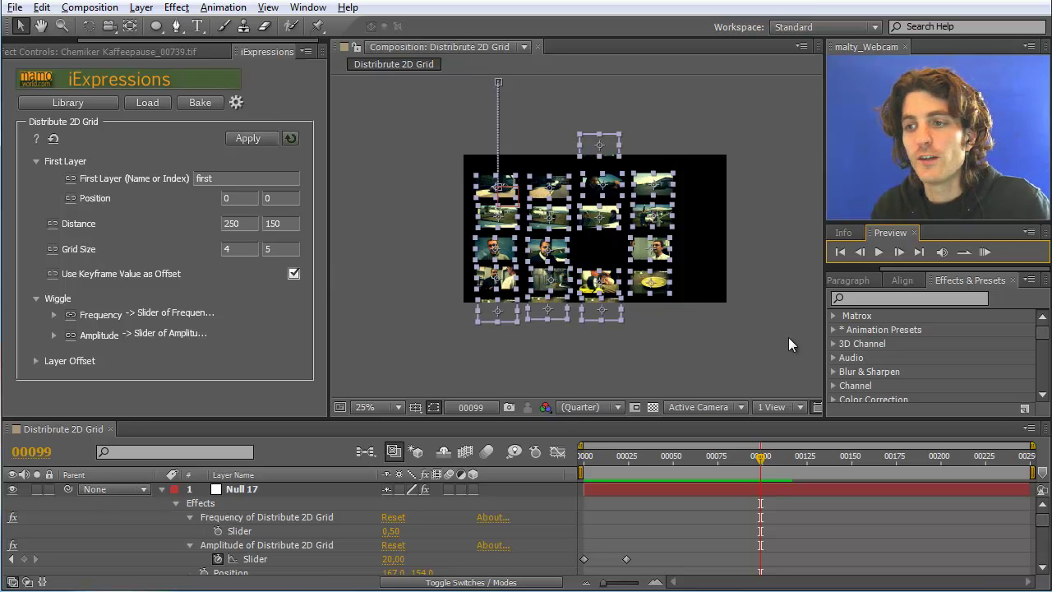
{"action": "scroll", "coordinate": [1046, 529], "scroll_direction": "down", "scroll_amount": 3}
{"action": "scroll", "coordinate": [1046, 529], "scroll_direction": "down", "scroll_amount": 10}
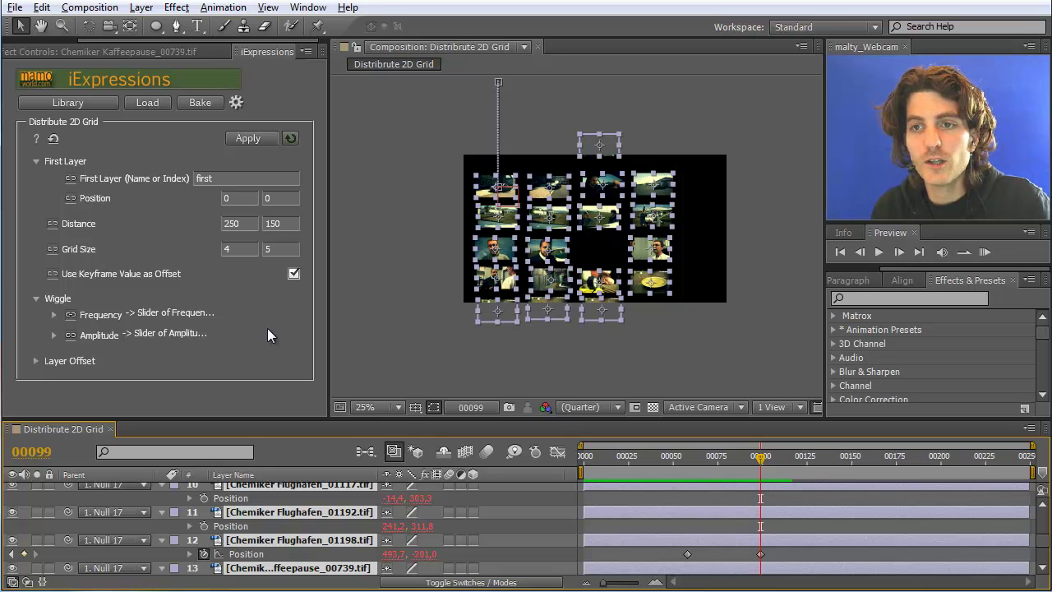
{"action": "left_click", "coordinate": [37, 360]}
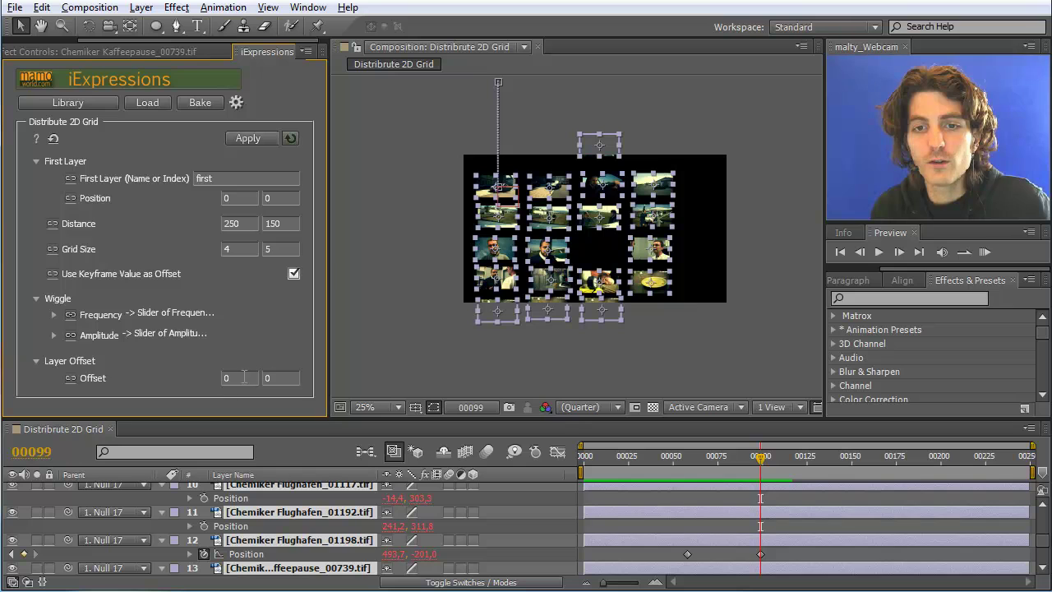
{"action": "mouse_move", "coordinate": [273, 374]}
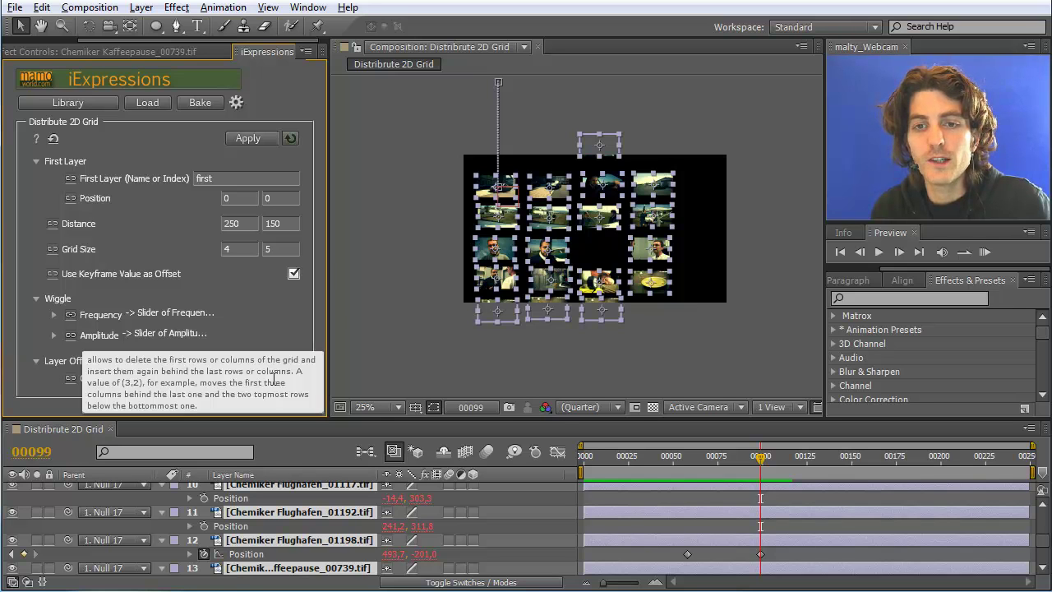
Try a Layer Offset of 1, 0 on the image layers, applying the expression, and repeat with 2, 0.
{"action": "left_click", "coordinate": [235, 378]}
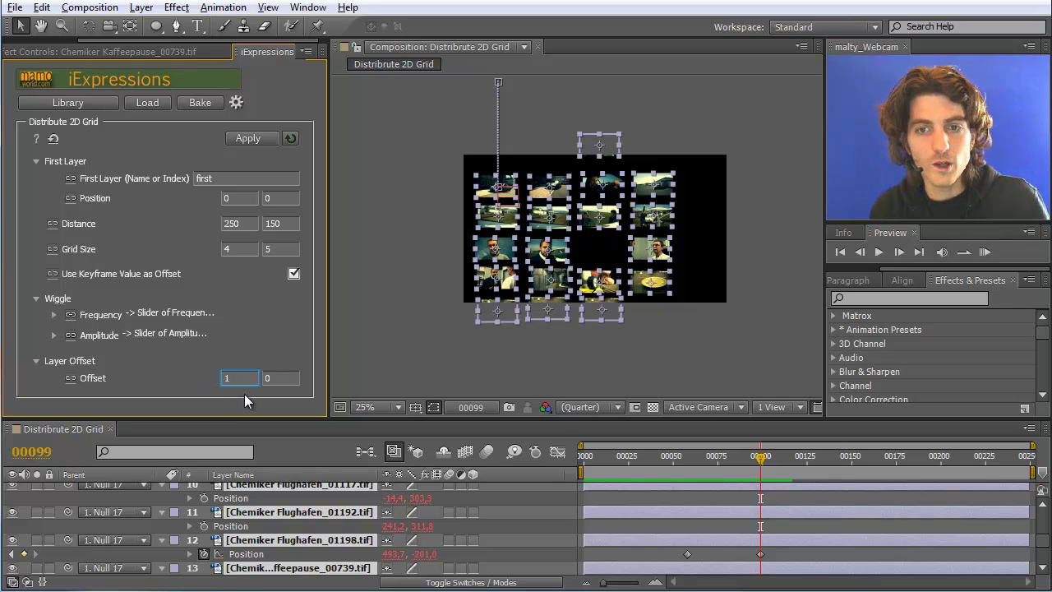
{"action": "left_click", "coordinate": [245, 138]}
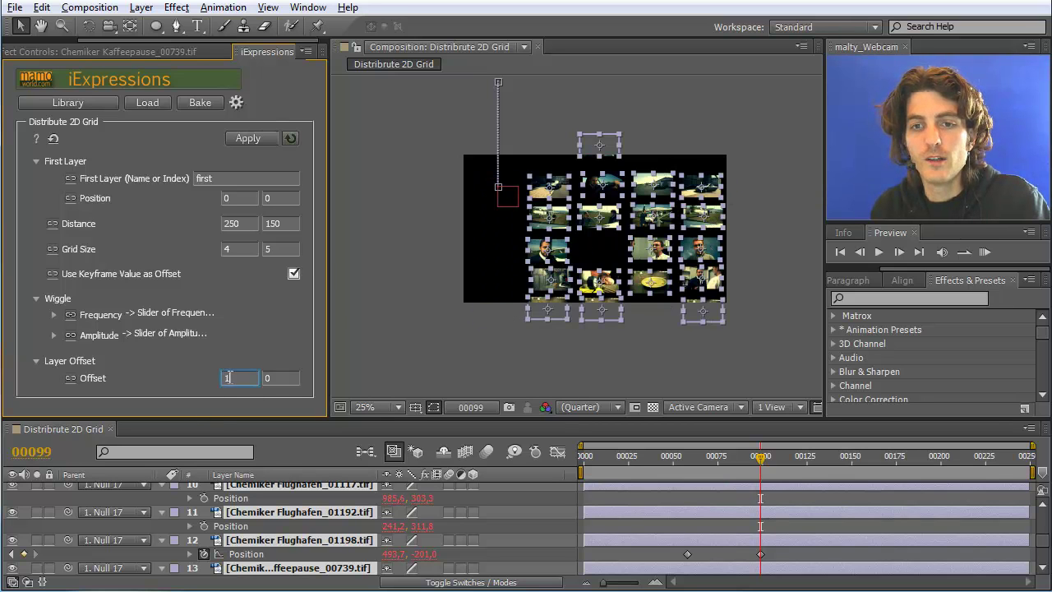
{"action": "type", "text": "2"}
{"action": "left_click", "coordinate": [251, 139]}
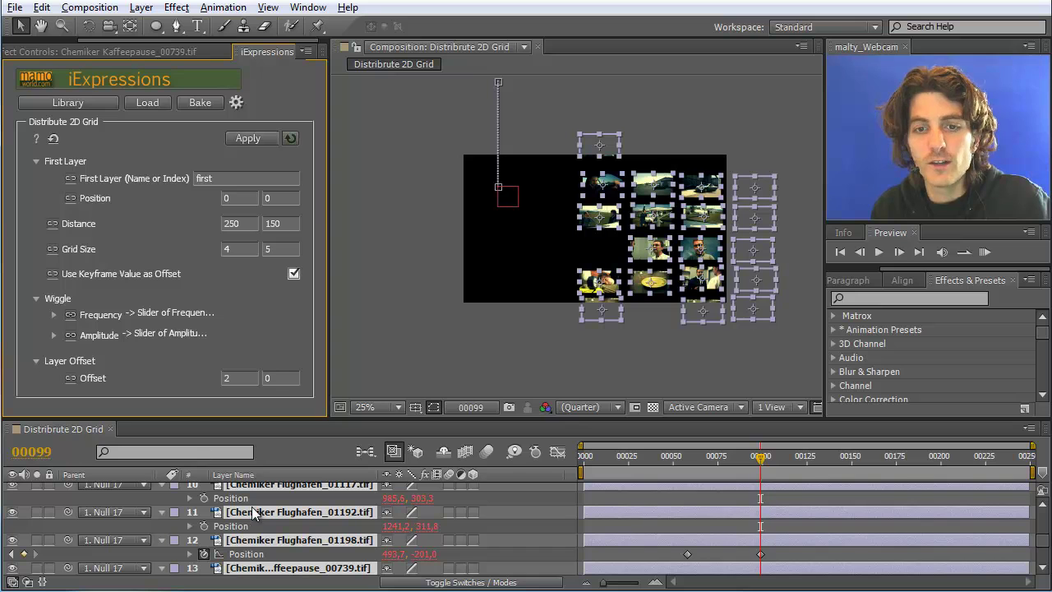
Link the Layer Offset value to a new point control on Null 17, and expand that control in the timeline.
{"action": "left_click", "coordinate": [1042, 540]}
{"action": "left_click_drag", "start_coordinate": [1042, 540], "coordinate": [1042, 507]}
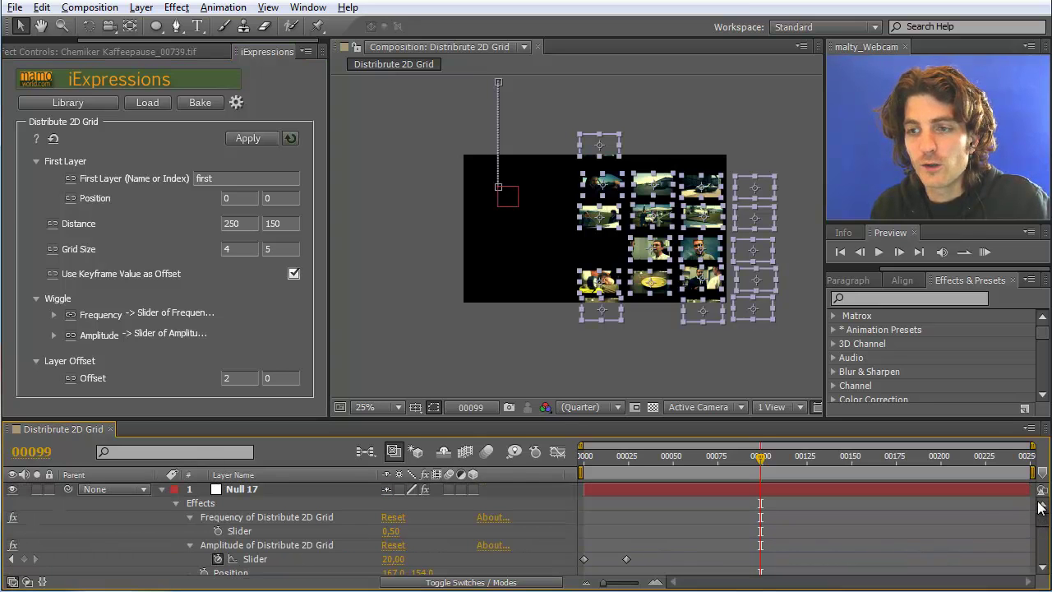
{"action": "left_click", "coordinate": [251, 490]}
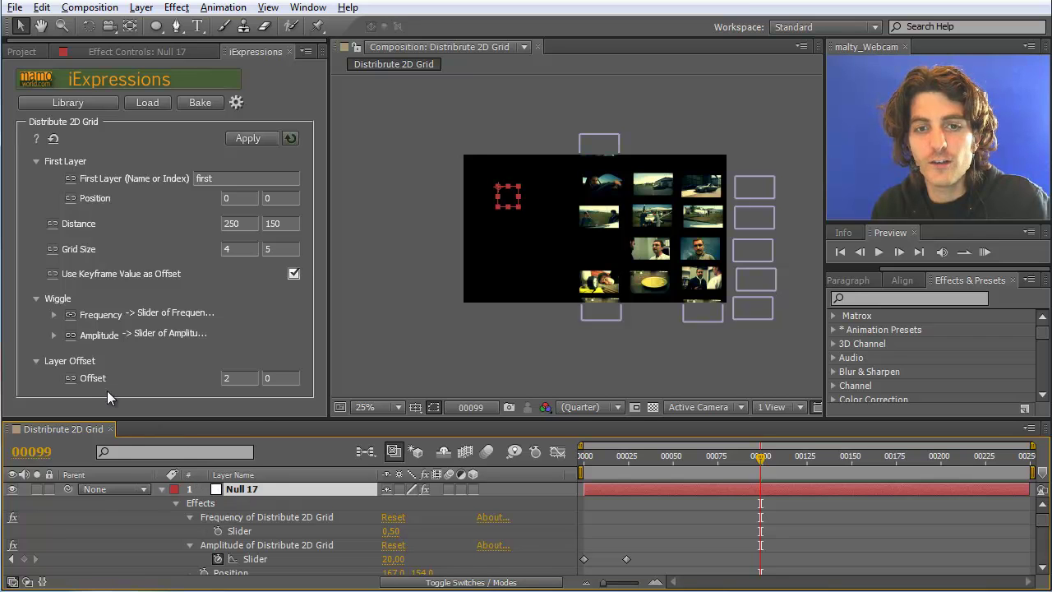
{"action": "left_click", "coordinate": [70, 374]}
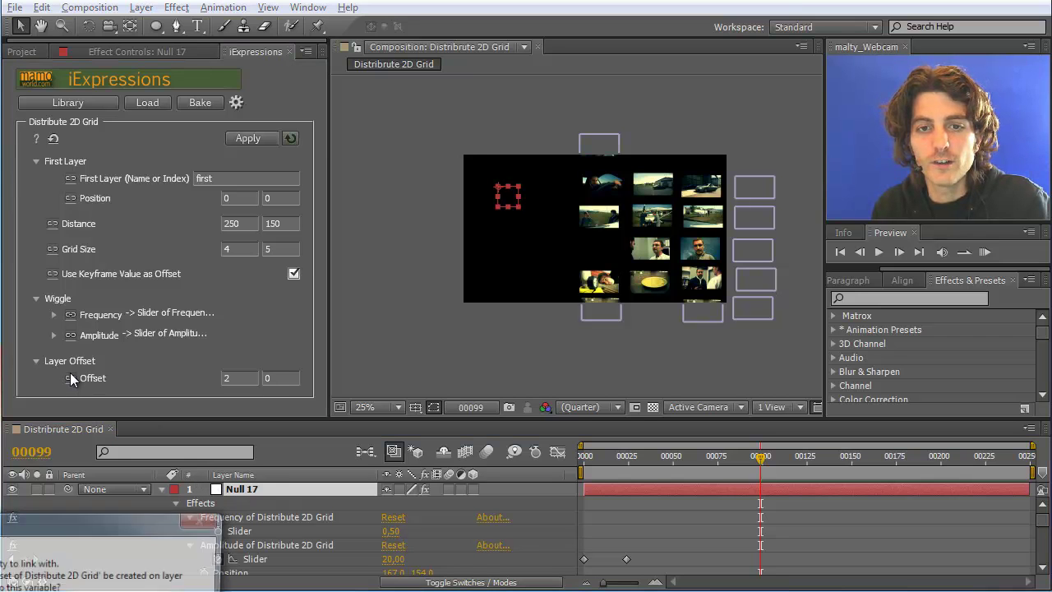
{"action": "left_click_drag", "start_coordinate": [69, 522], "coordinate": [362, 373]}
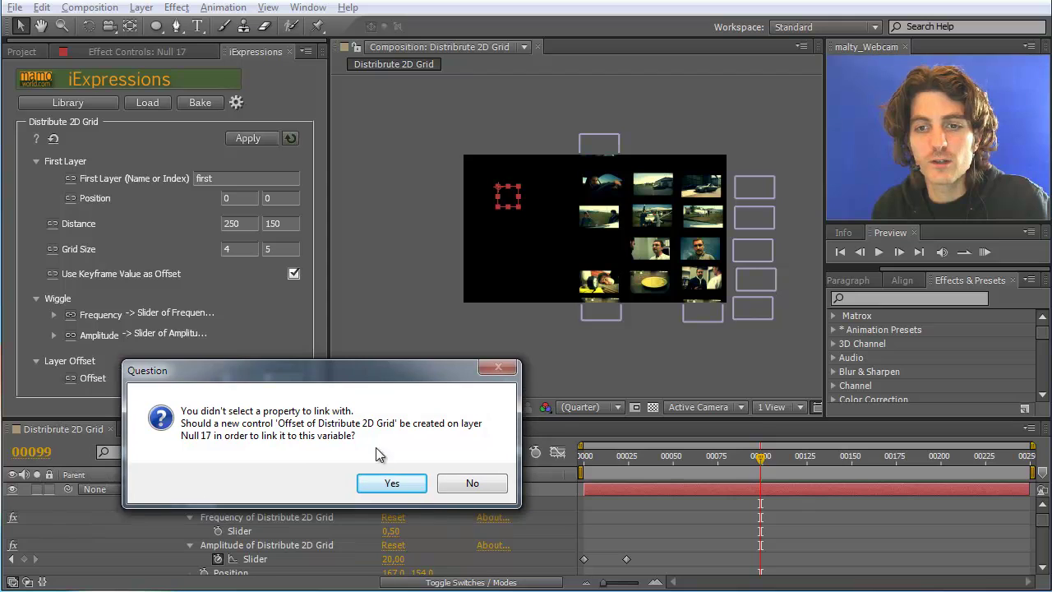
{"action": "left_click", "coordinate": [391, 483]}
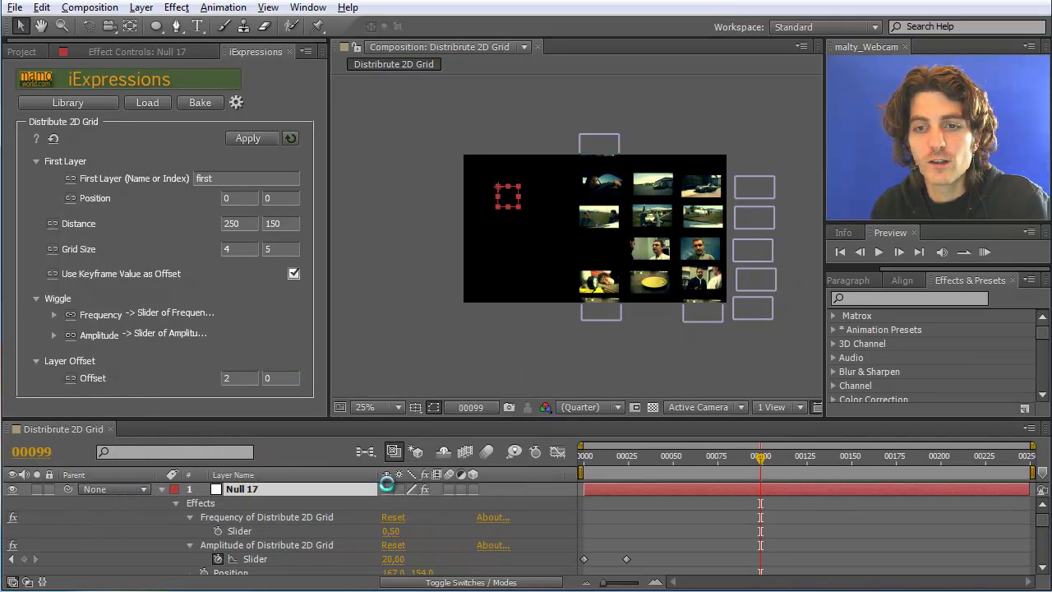
{"action": "scroll", "coordinate": [351, 526], "scroll_direction": "down", "scroll_amount": 2}
{"action": "scroll", "coordinate": [360, 514], "scroll_direction": "up", "scroll_amount": 1}
{"action": "scroll", "coordinate": [360, 516], "scroll_direction": "up", "scroll_amount": 2}
{"action": "scroll", "coordinate": [220, 569], "scroll_direction": "down", "scroll_amount": 2}
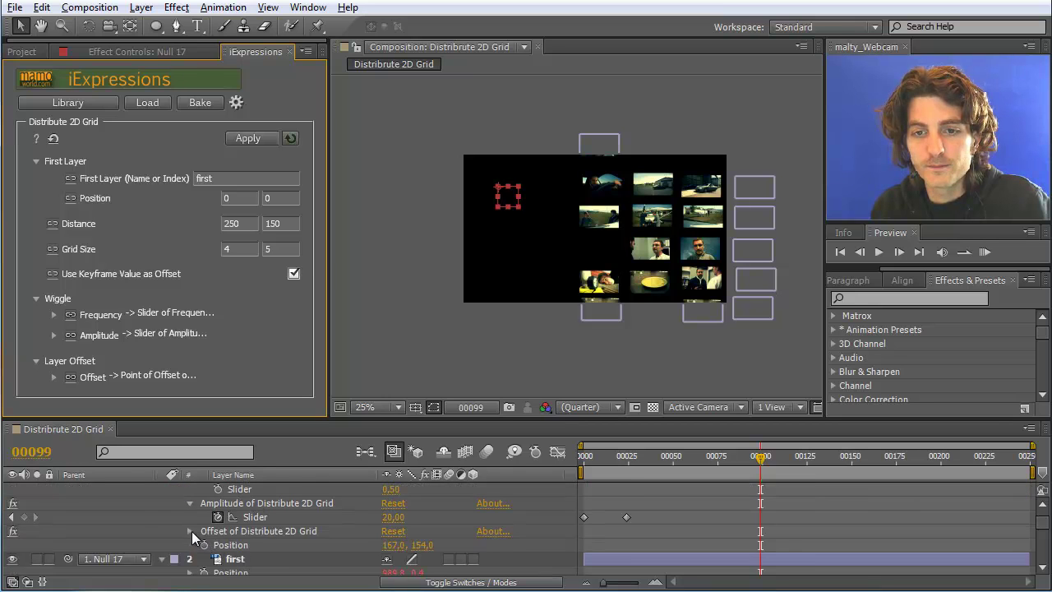
{"action": "left_click", "coordinate": [189, 531]}
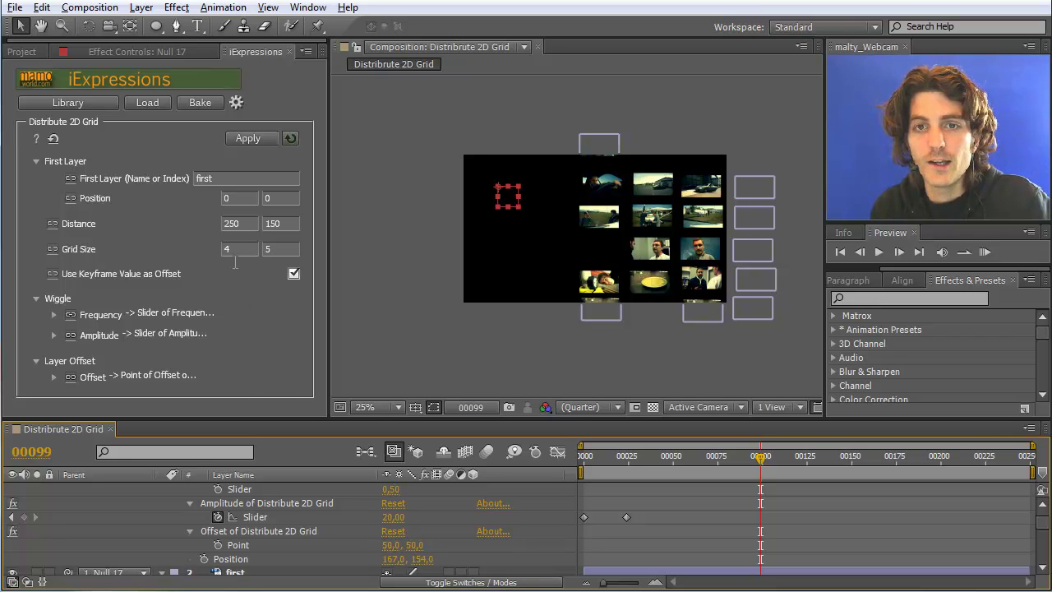
Apply the expression with the linked offset to all image layers from "first" down to layer 20, excluding the null, and deselect them.
{"action": "key", "text": "p"}
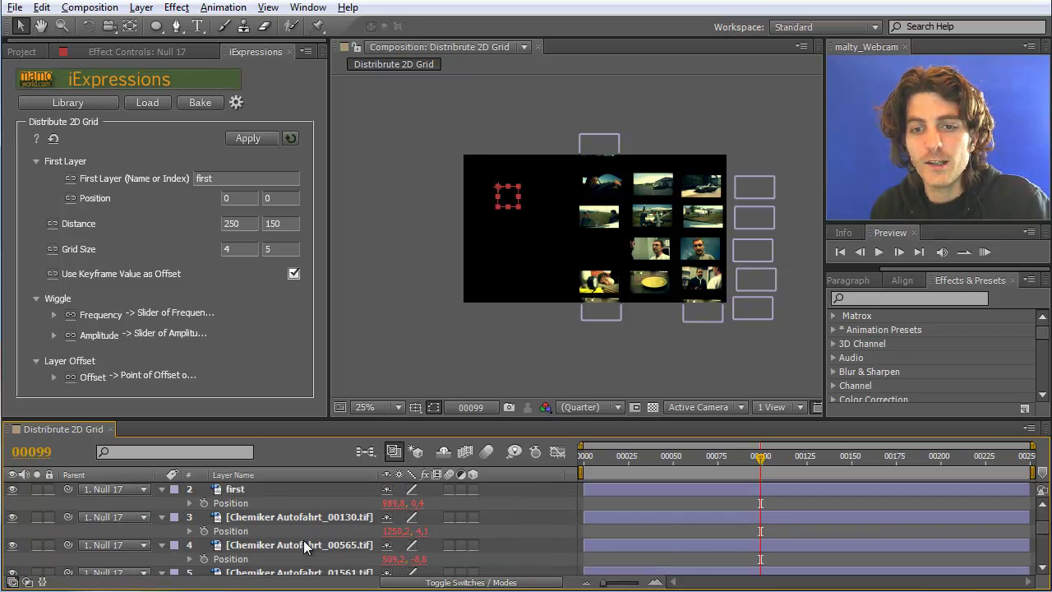
{"action": "left_click", "coordinate": [239, 491]}
{"action": "scroll", "coordinate": [256, 530], "scroll_direction": "down", "scroll_amount": 10}
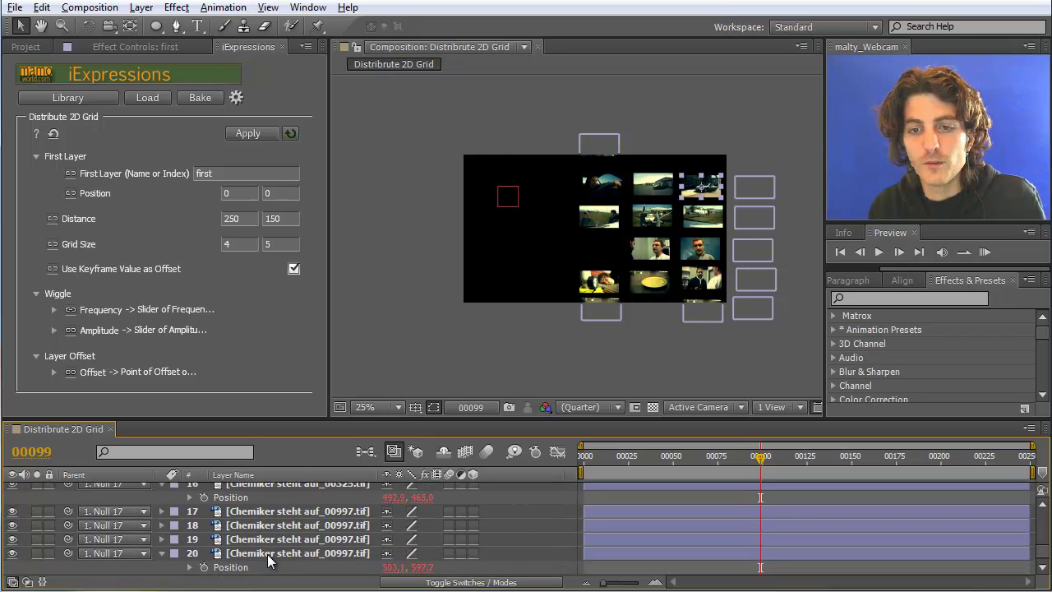
{"action": "left_click", "coordinate": [262, 553], "text": "shift"}
{"action": "left_click", "coordinate": [238, 133]}
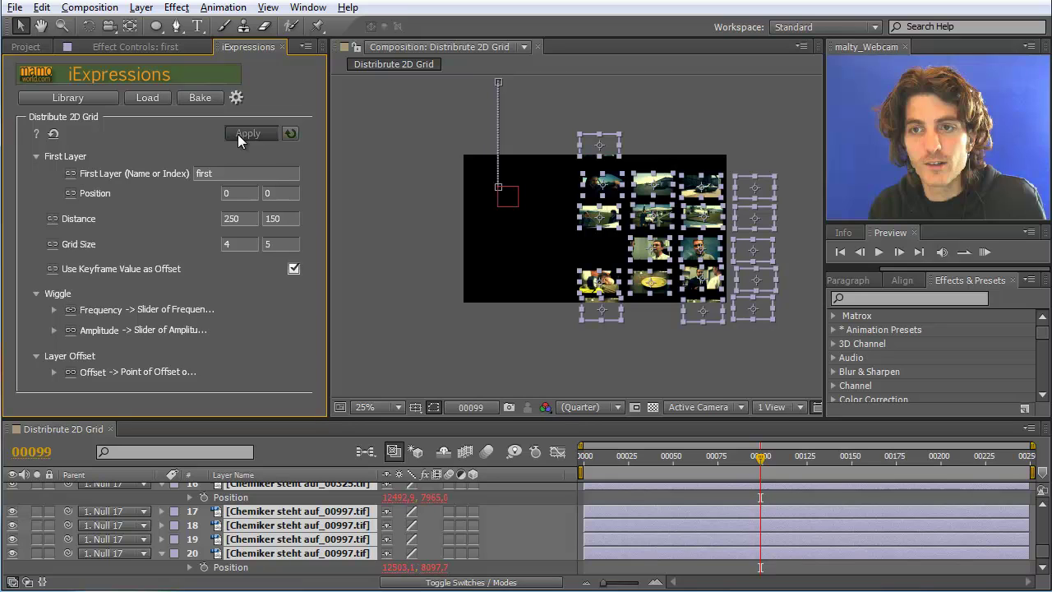
{"action": "left_click", "coordinate": [387, 313]}
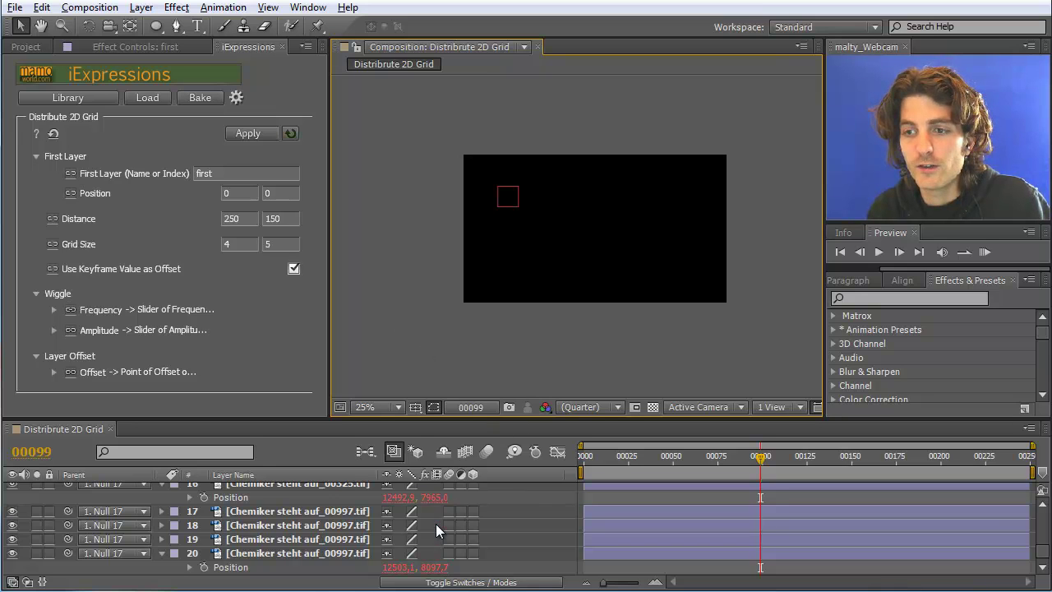
Delete the position keyframes of Chemiker Flughafen_01198.tif.
{"action": "scroll", "coordinate": [435, 523], "scroll_direction": "up", "scroll_amount": 5}
{"action": "left_click_drag", "start_coordinate": [672, 516], "coordinate": [759, 515]}
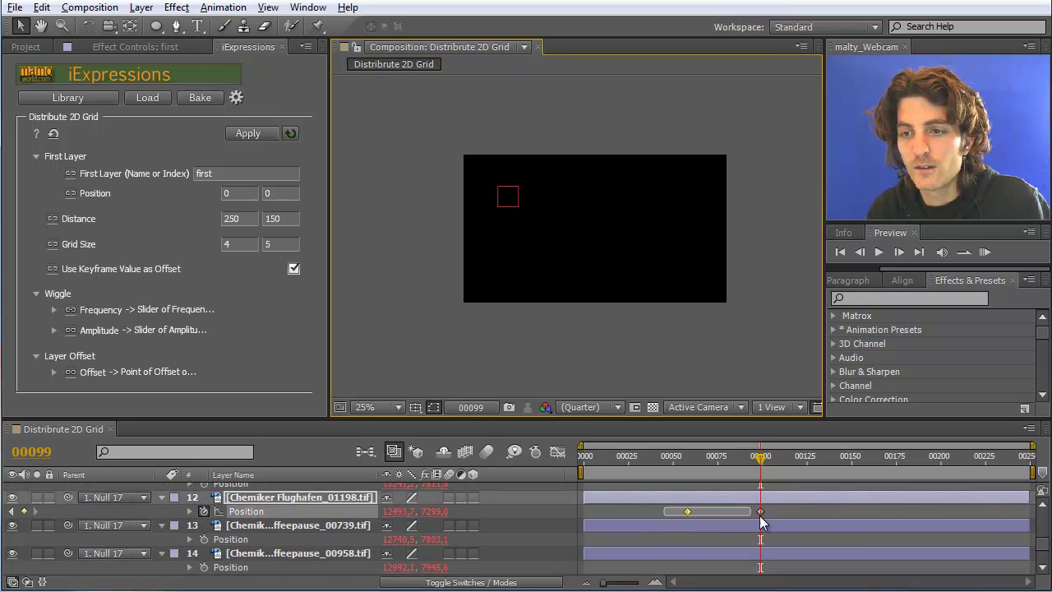
{"action": "key", "text": "Delete"}
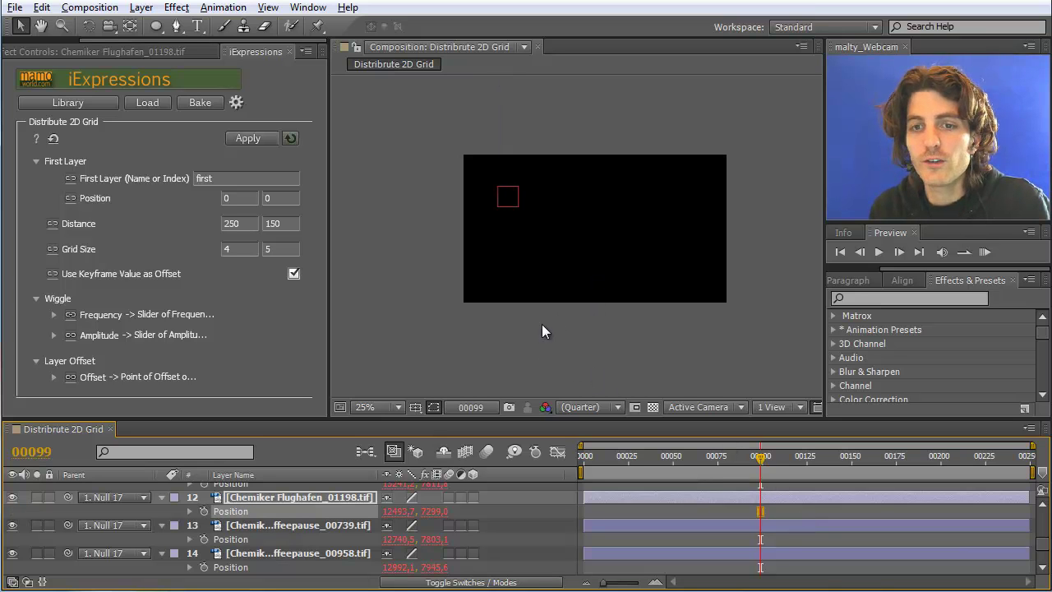
Set the Point of Offset of Distribute 2D Grid on Null 17 to 0, 0.
{"action": "scroll", "coordinate": [452, 491], "scroll_direction": "up", "scroll_amount": 10}
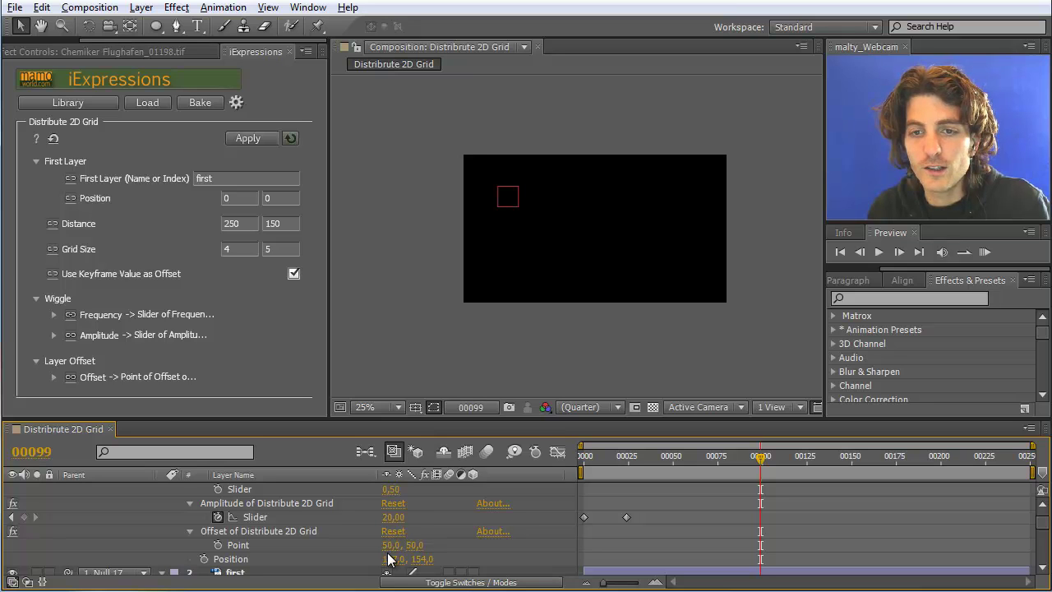
{"action": "left_click", "coordinate": [253, 530]}
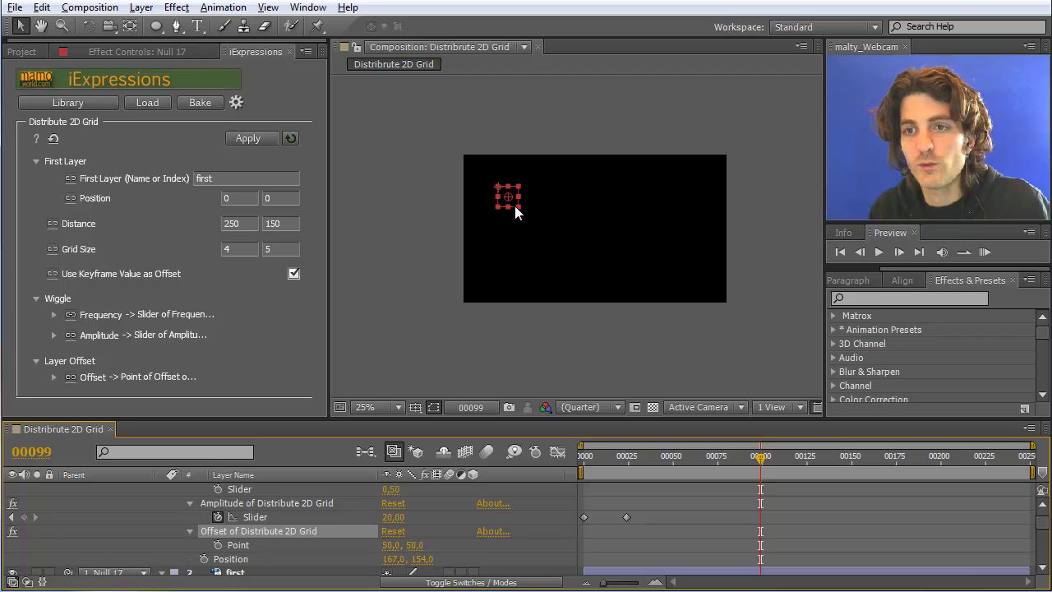
{"action": "left_click", "coordinate": [391, 545]}
{"action": "type", "text": "0"}
{"action": "key", "text": "Return"}
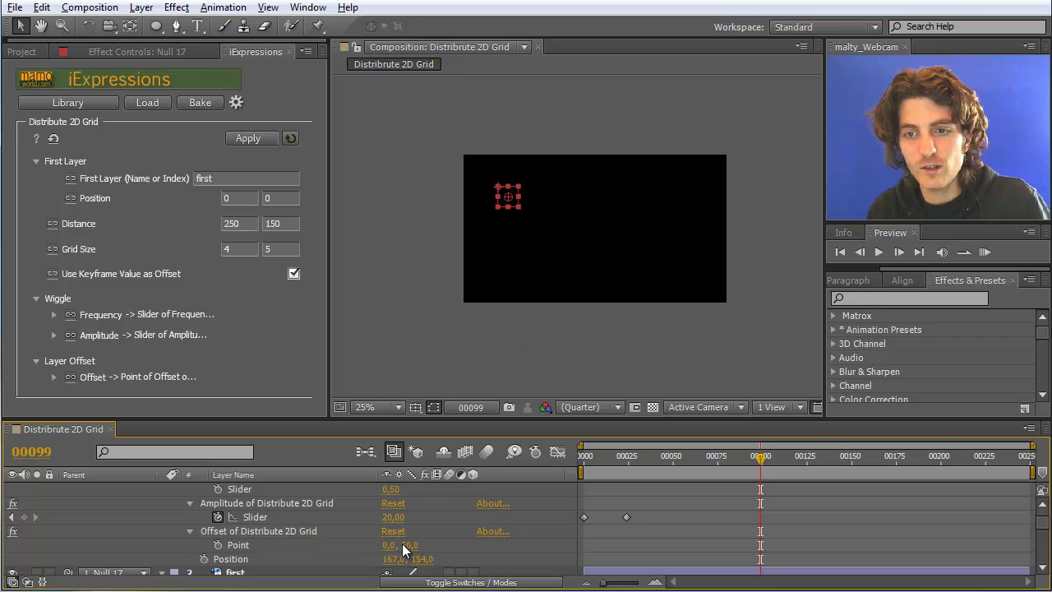
{"action": "left_click", "coordinate": [407, 545]}
{"action": "type", "text": "0"}
{"action": "key", "text": "Return"}
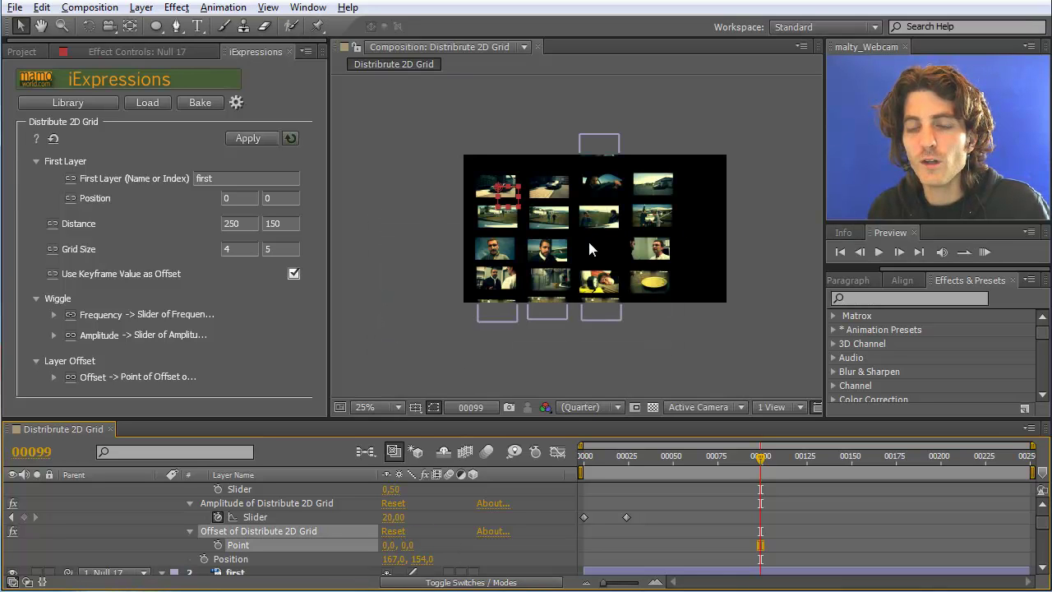
Shift the grid by one column and one row by setting the offset Point to 1, 1.
{"action": "left_click", "coordinate": [390, 545]}
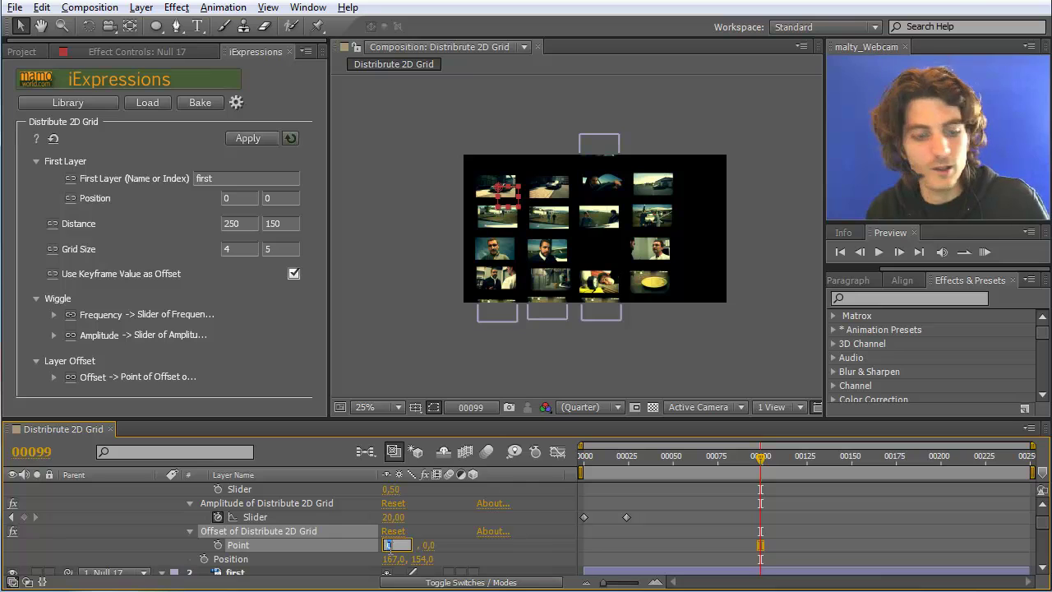
{"action": "type", "text": "1"}
{"action": "key", "text": "Return"}
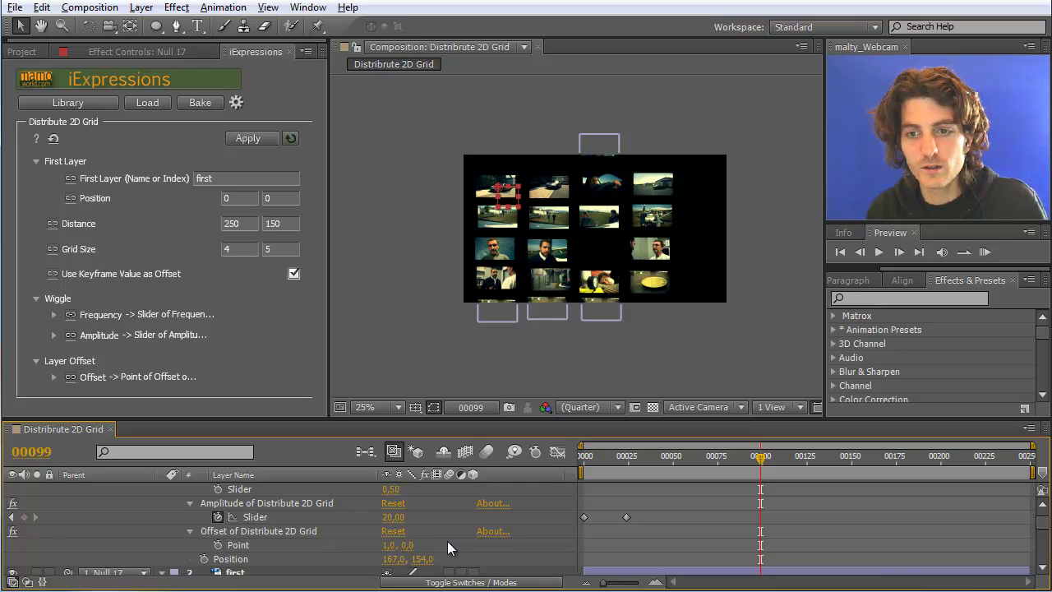
{"action": "left_click", "coordinate": [408, 545]}
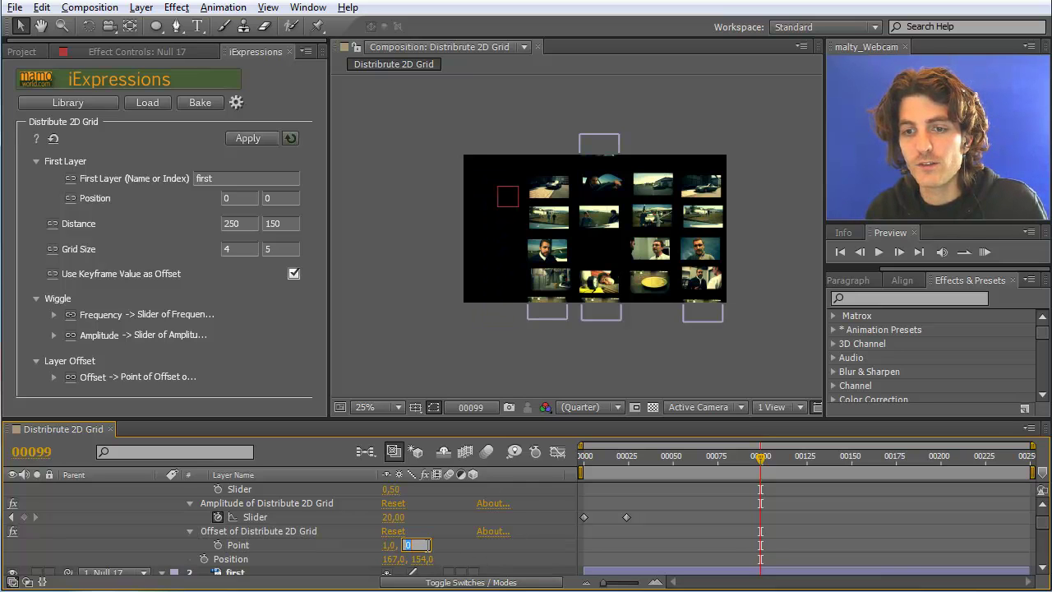
{"action": "type", "text": "1"}
{"action": "key", "text": "Return"}
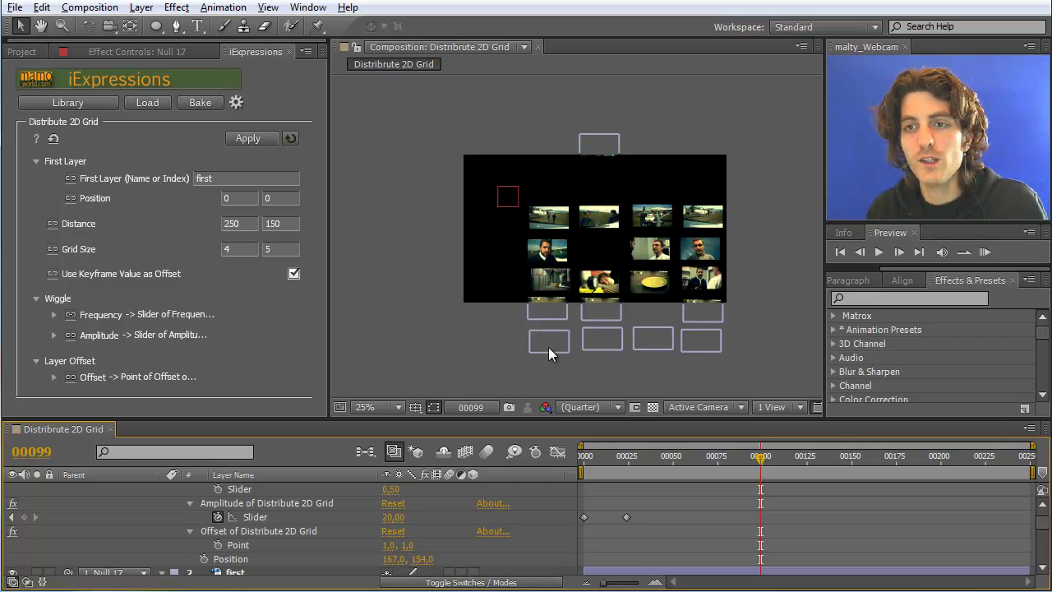
{"action": "left_click", "coordinate": [290, 252]}
{"action": "type", "text": "6"}
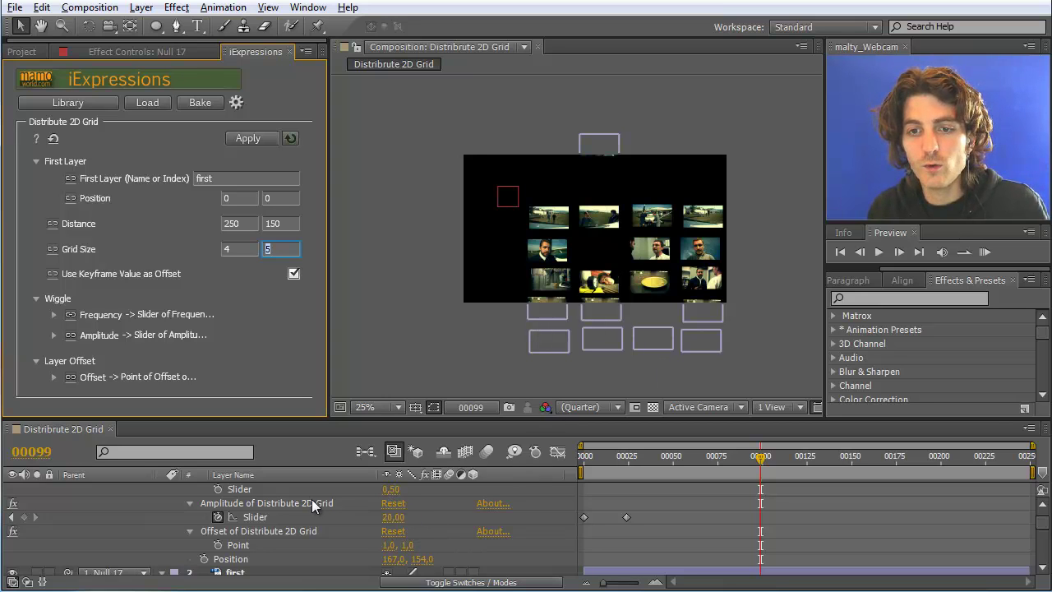
Animate Null 17's Position with a keyframe near frame 99 and an X value of -1000 at frame 249.
{"action": "scroll", "coordinate": [1042, 533], "scroll_direction": "up", "scroll_amount": 2}
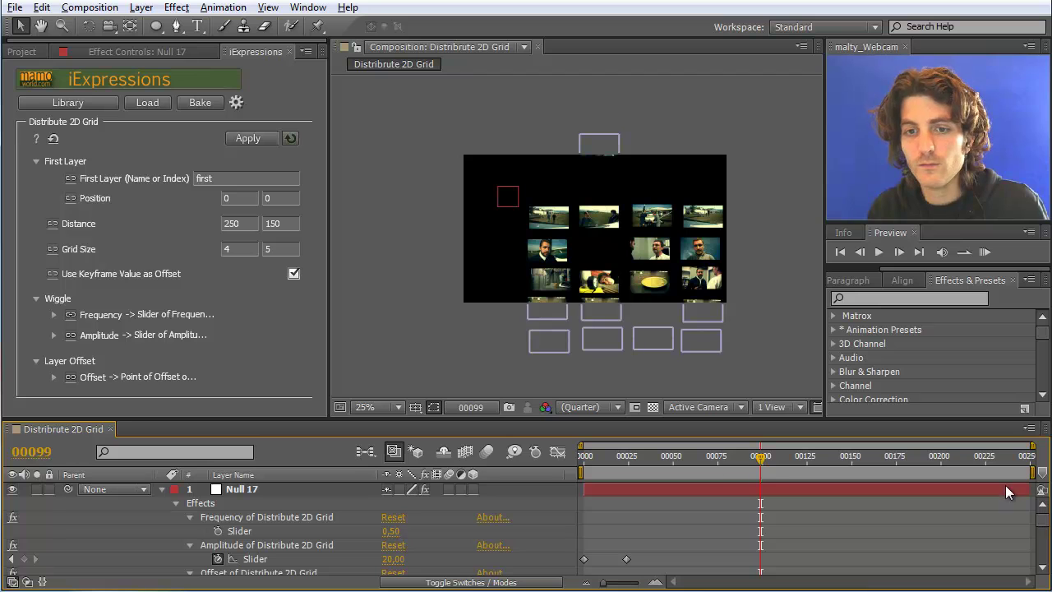
{"action": "left_click", "coordinate": [238, 491]}
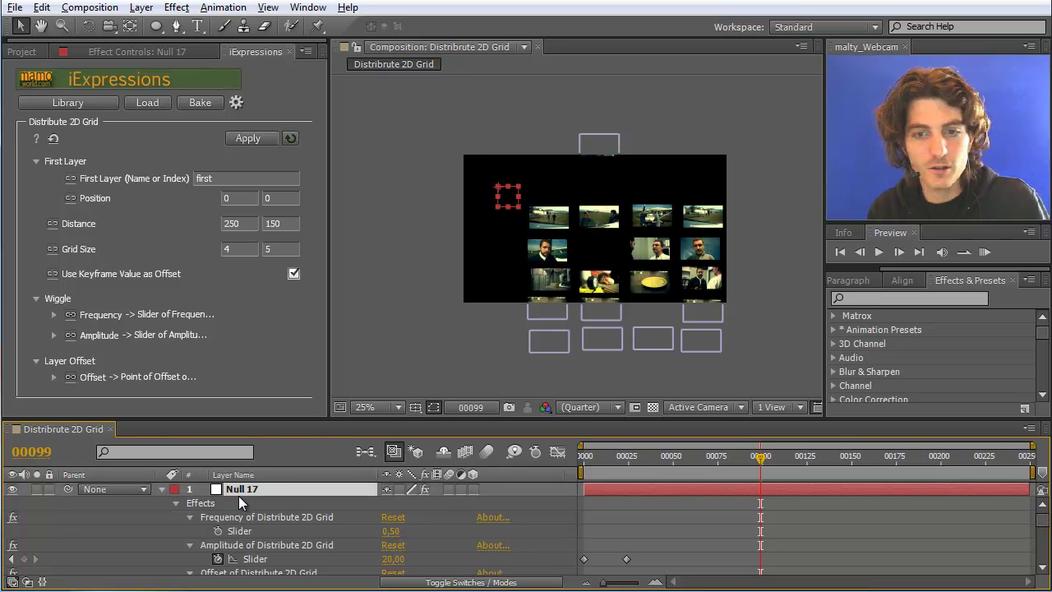
{"action": "key", "text": "e"}
{"action": "key", "text": "p"}
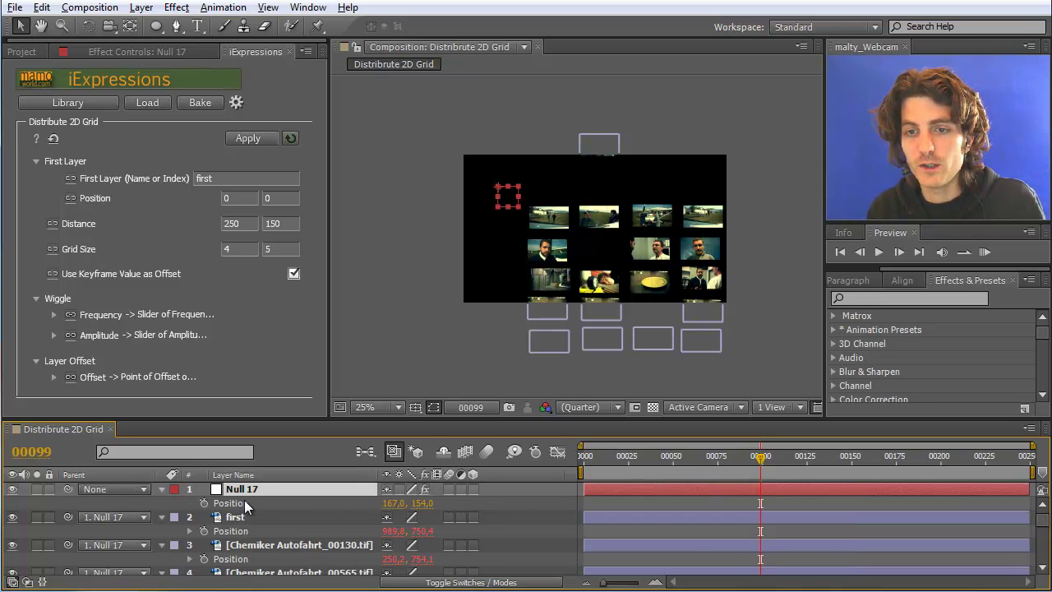
{"action": "left_click", "coordinate": [204, 502]}
{"action": "left_click_drag", "start_coordinate": [763, 457], "coordinate": [1036, 466]}
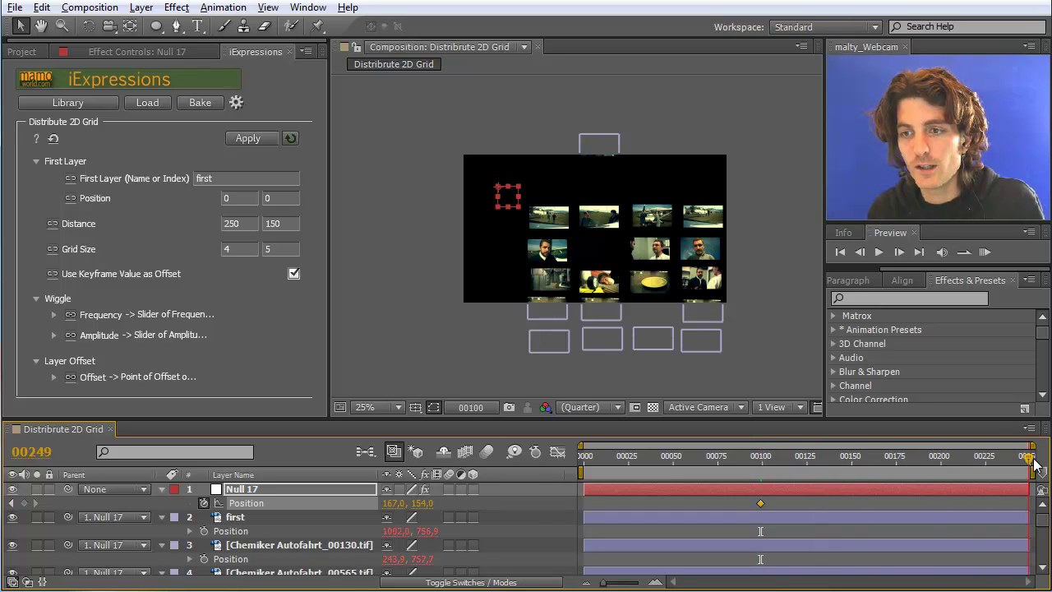
{"action": "left_click", "coordinate": [394, 503]}
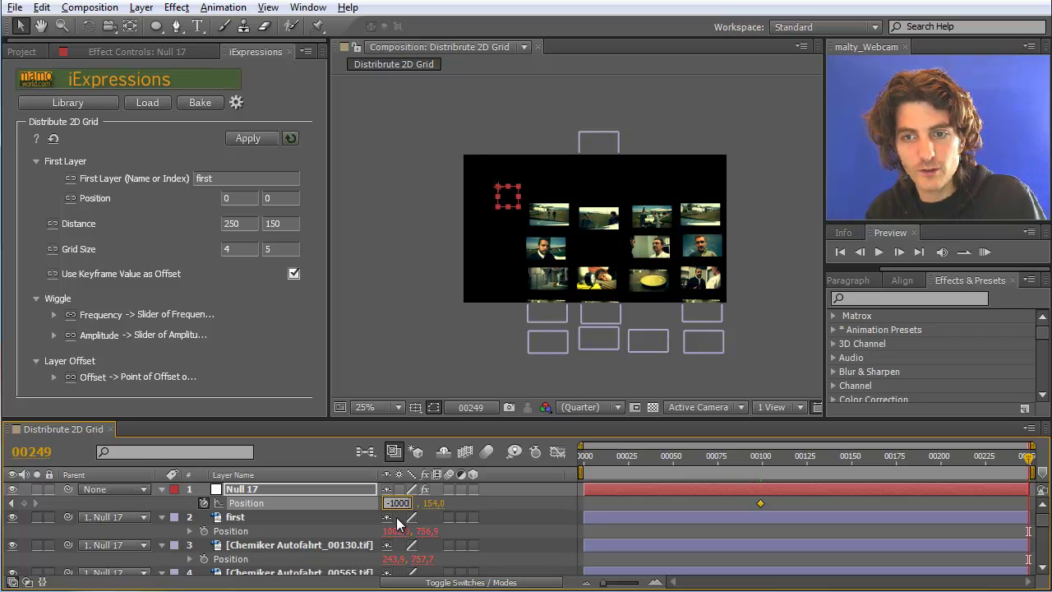
{"action": "key", "text": "Return"}
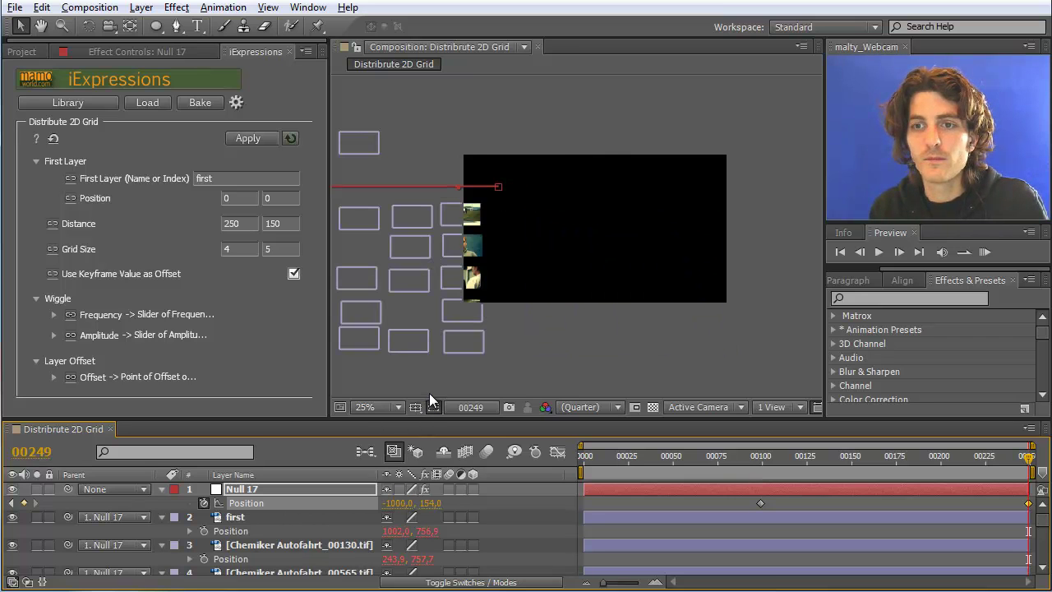
Enable keyframing for the Point of Offset of Distribute 2D Grid on Null 17 at frame 99.
{"action": "left_click", "coordinate": [762, 454]}
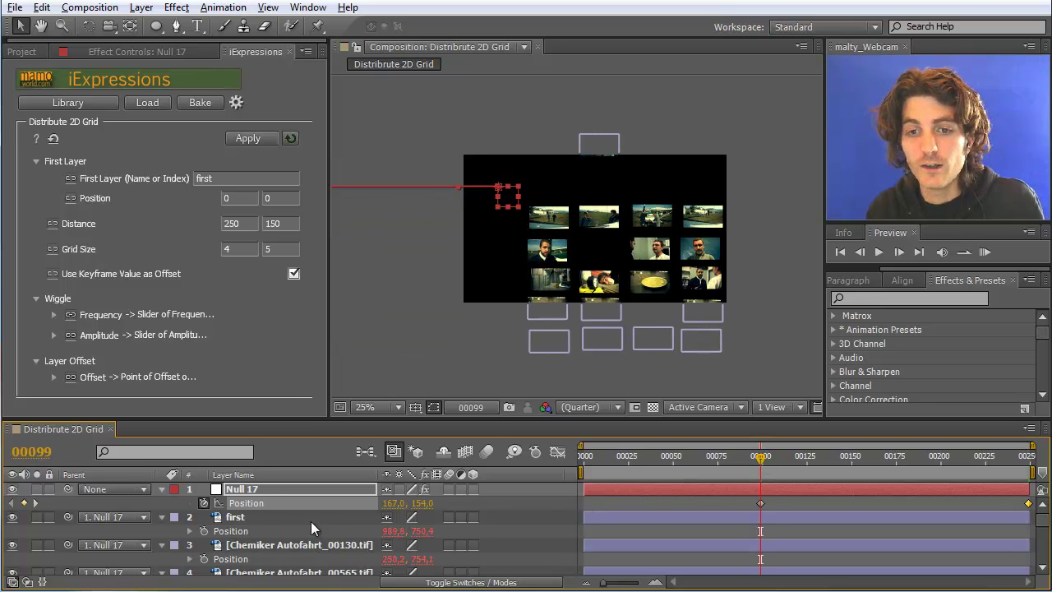
{"action": "left_click", "coordinate": [261, 487]}
{"action": "key", "text": "e"}
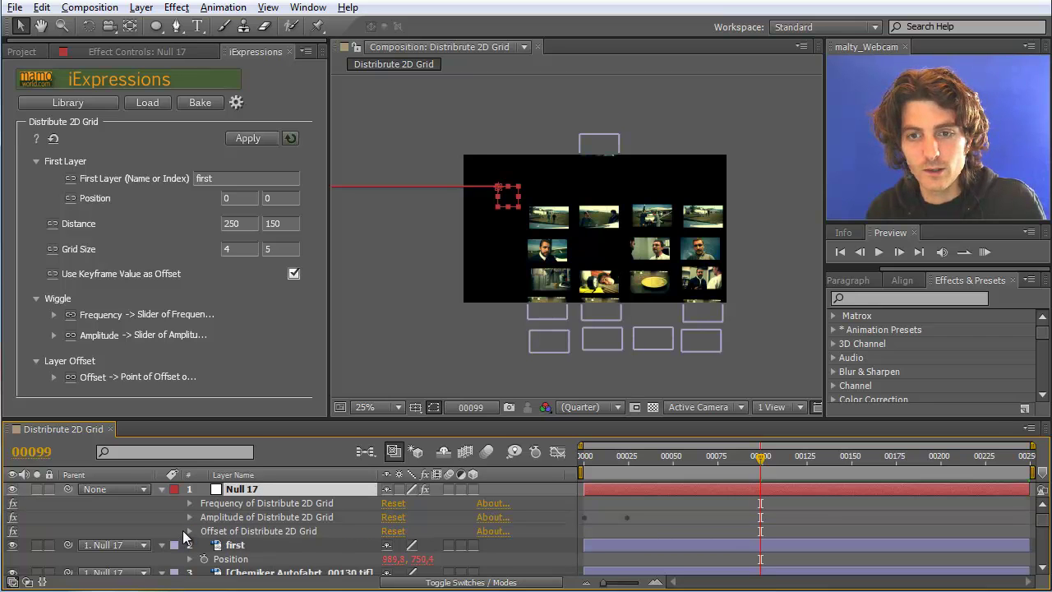
{"action": "left_click", "coordinate": [189, 530]}
{"action": "left_click", "coordinate": [395, 544]}
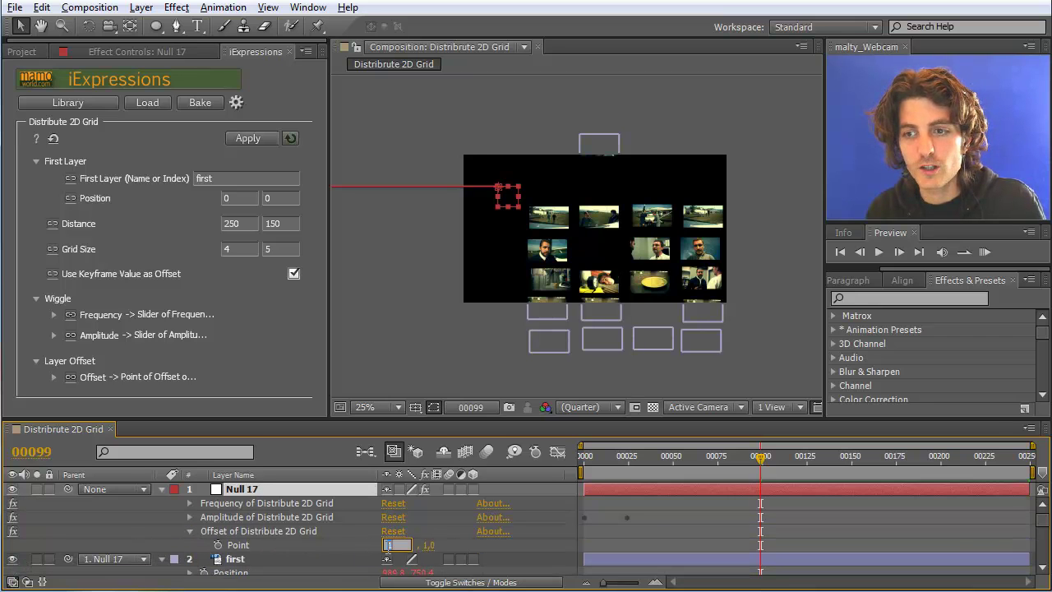
{"action": "left_click", "coordinate": [218, 544]}
Set the grid offset Point keyframe at frame 99 to 0, 0.
{"action": "left_click", "coordinate": [388, 545]}
{"action": "type", "text": "0"}
{"action": "key", "text": "Tab"}
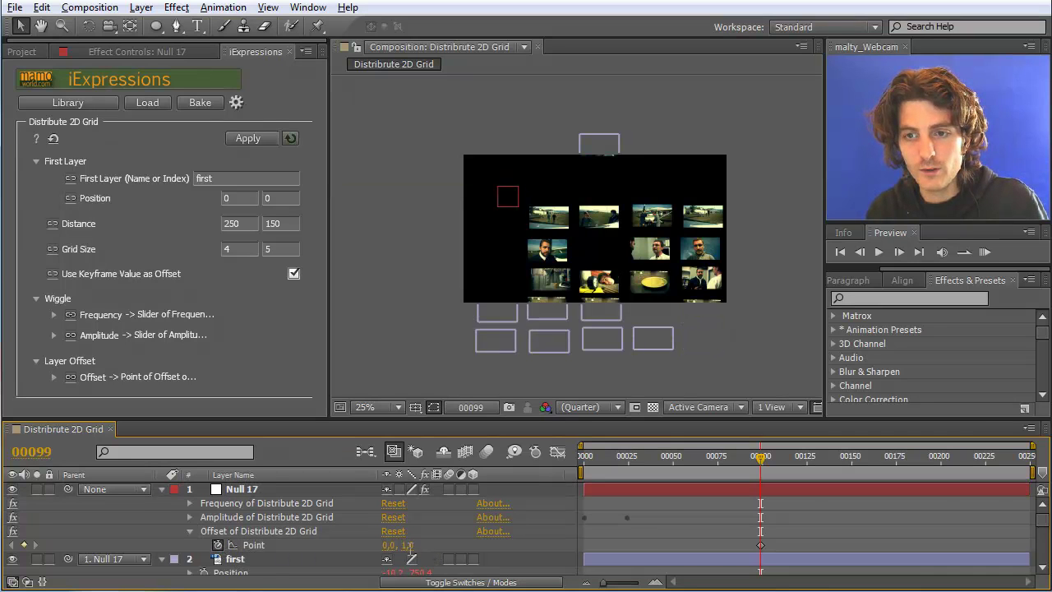
{"action": "type", "text": "10"}
{"action": "key", "text": "Return"}
{"action": "left_click", "coordinate": [410, 545]}
{"action": "type", "text": "0"}
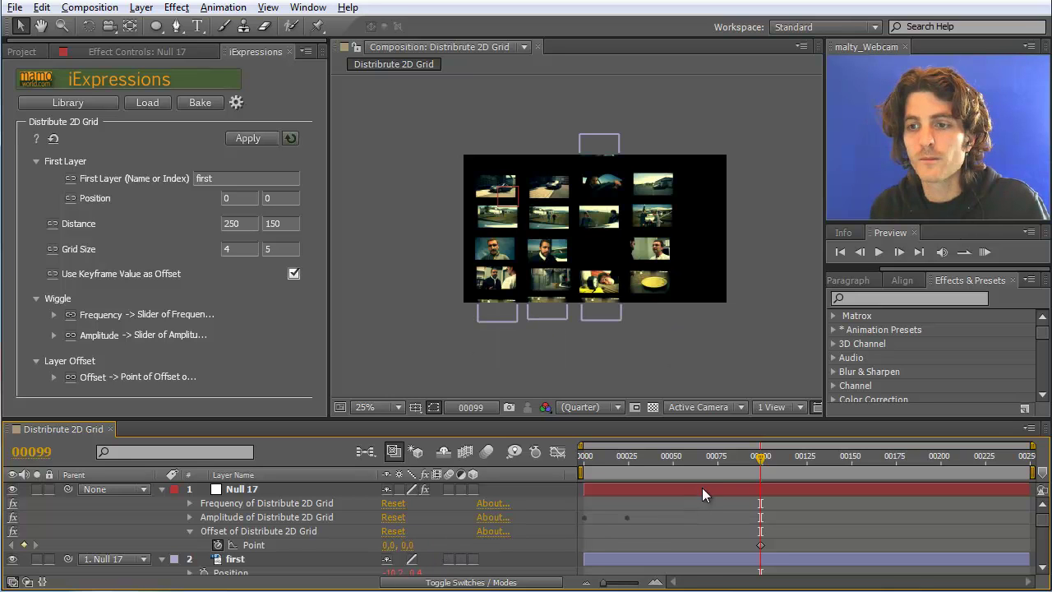
Move the current time to frame 249 at the end of the composition.
{"action": "left_click_drag", "start_coordinate": [760, 457], "coordinate": [1026, 458]}
{"action": "key", "text": "Page_Down"}
{"action": "key", "text": "Page_Down"}
{"action": "key", "text": "Page_Down"}
{"action": "key", "text": "Page_Down"}
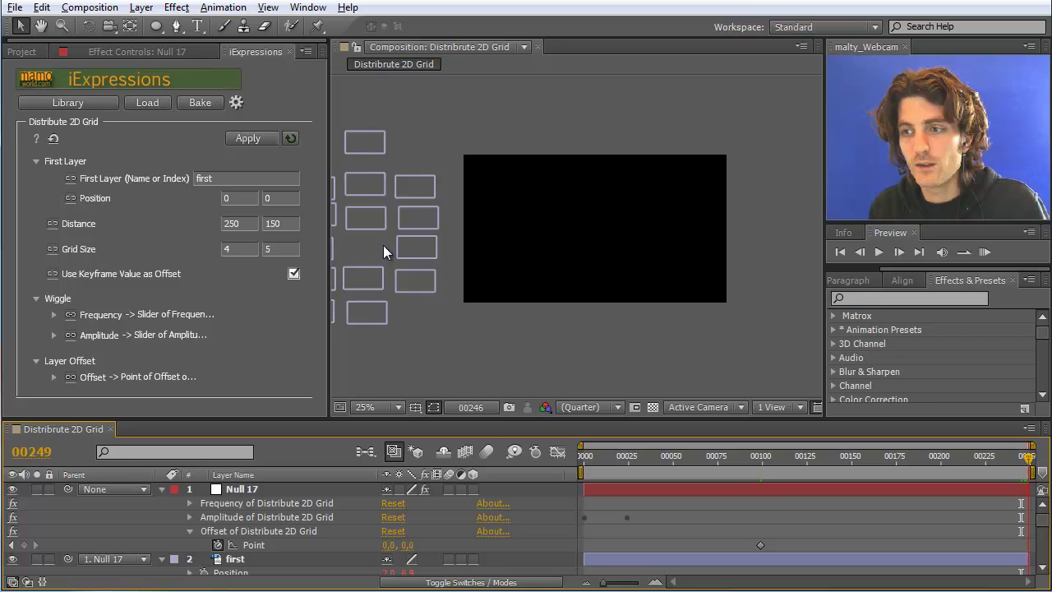
Set the Position of the out-of-line layer Chemiker Flughafen_01198.tif to 0, 0 and deselect it.
{"action": "key", "text": "comma"}
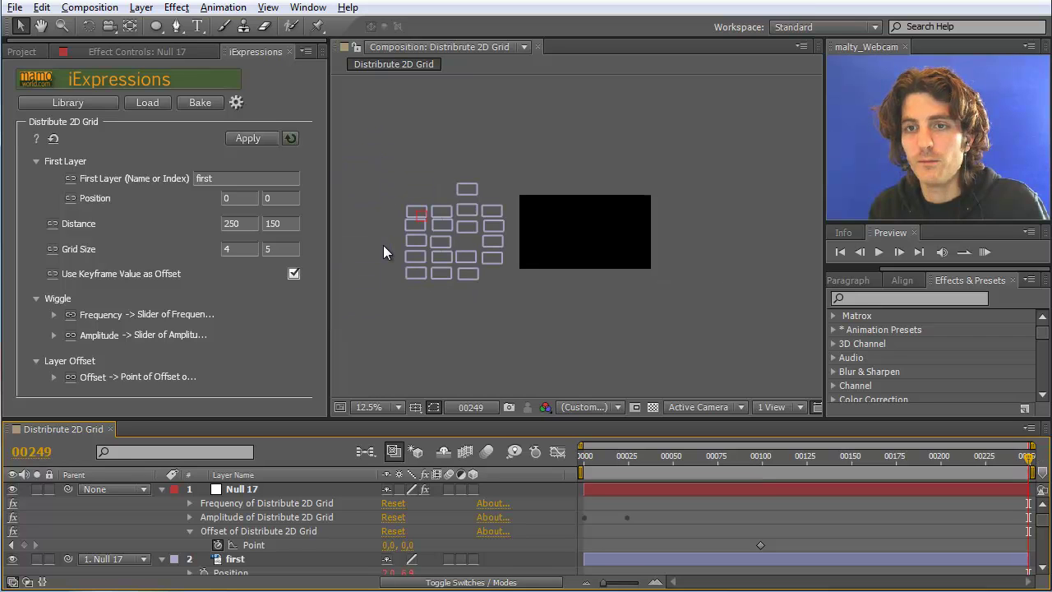
{"action": "left_click", "coordinate": [472, 190]}
{"action": "left_click_drag", "start_coordinate": [1041, 518], "coordinate": [1048, 549]}
{"action": "scroll", "coordinate": [1047, 549], "scroll_direction": "up", "scroll_amount": 5}
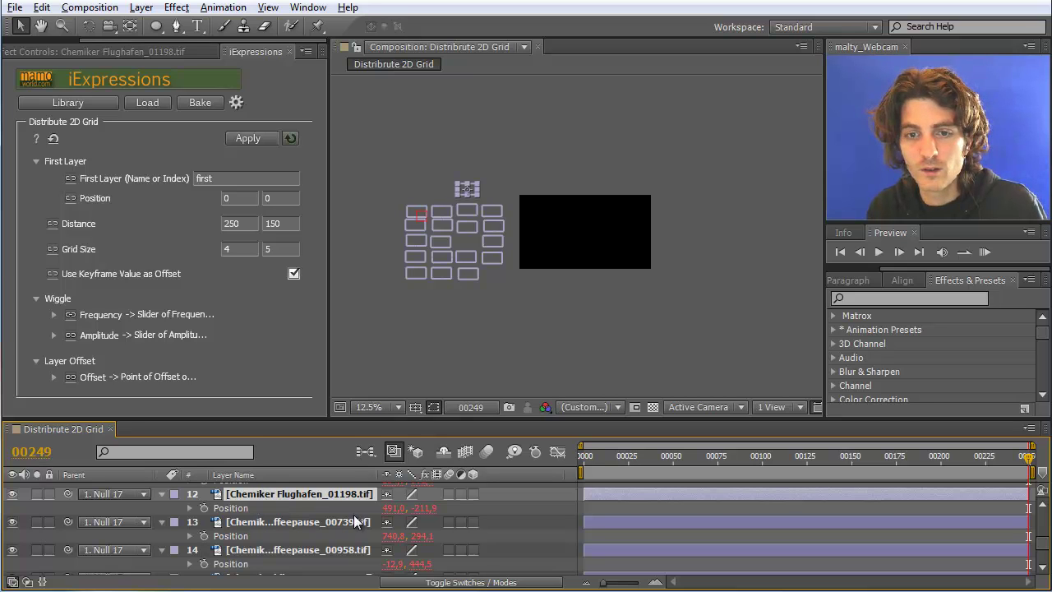
{"action": "left_click", "coordinate": [395, 508]}
{"action": "type", "text": "0"}
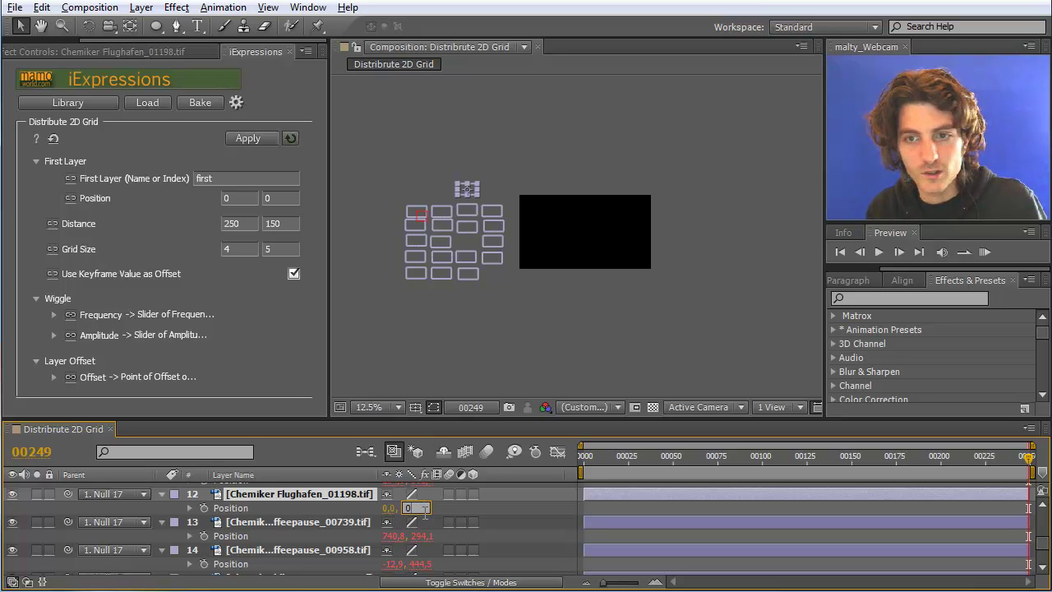
{"action": "key", "text": "Return"}
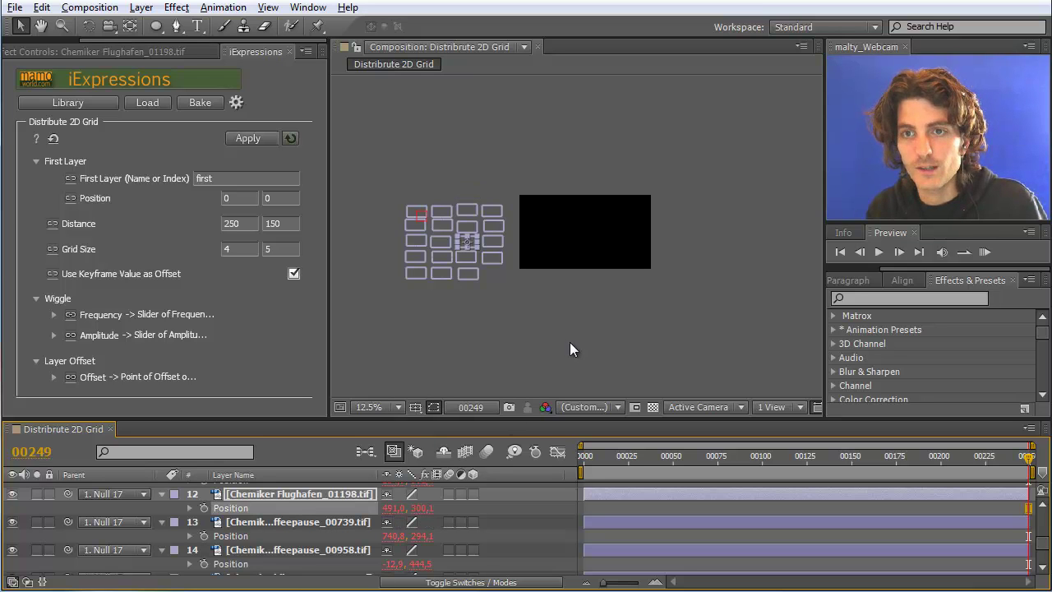
{"action": "left_click", "coordinate": [569, 342]}
{"action": "key", "text": "period"}
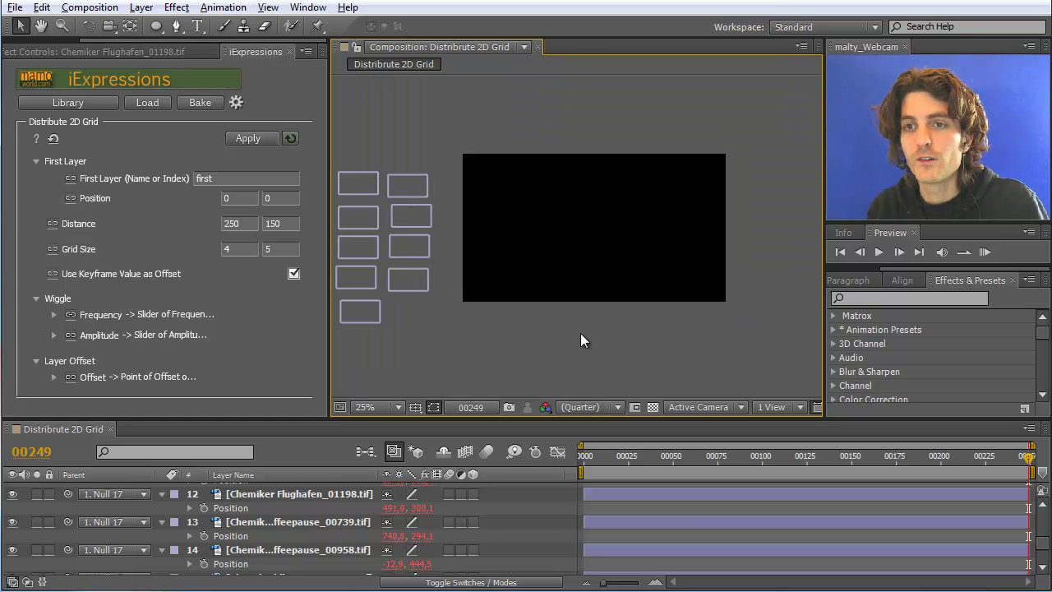
Add a keyframe at frame 249 on Null 17's grid offset Point with the value 5, 0.
{"action": "scroll", "coordinate": [1042, 542], "scroll_direction": "up", "scroll_amount": 10}
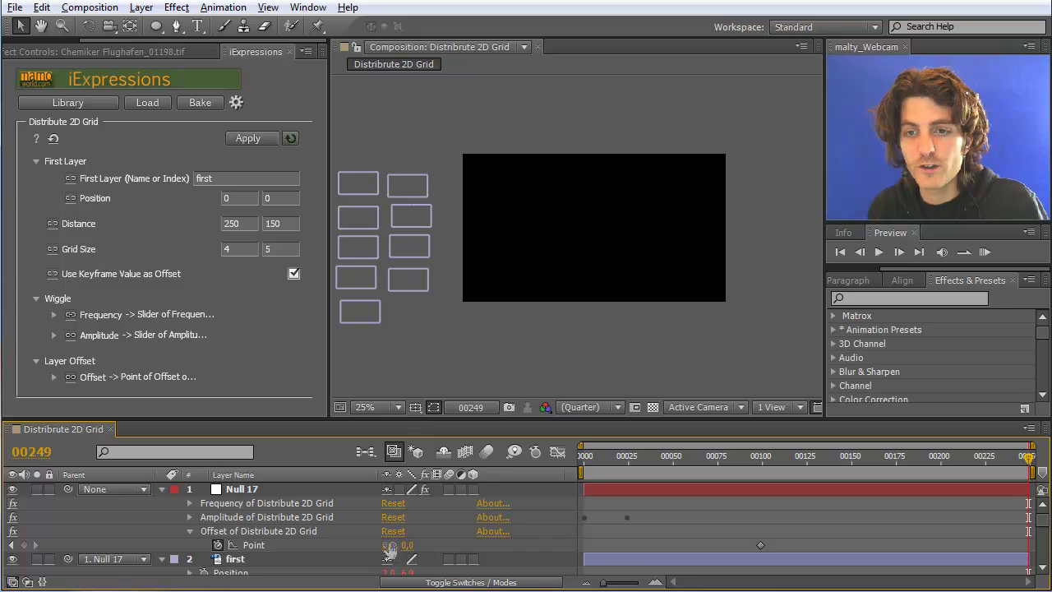
{"action": "scroll", "coordinate": [430, 337], "scroll_direction": "down", "scroll_amount": 2}
{"action": "scroll", "coordinate": [453, 320], "scroll_direction": "up", "scroll_amount": 1}
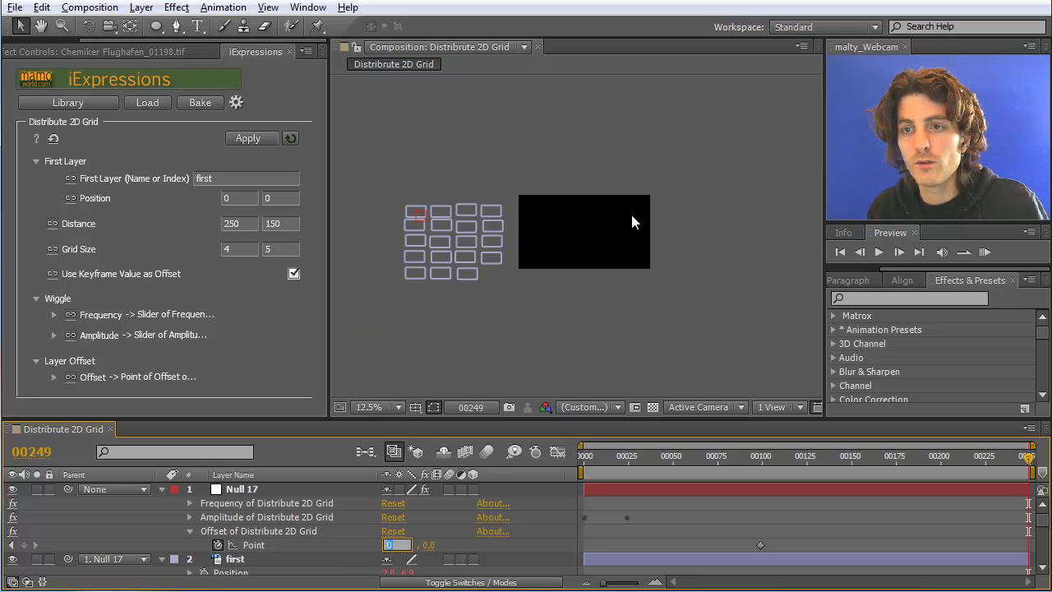
{"action": "type", "text": "5"}
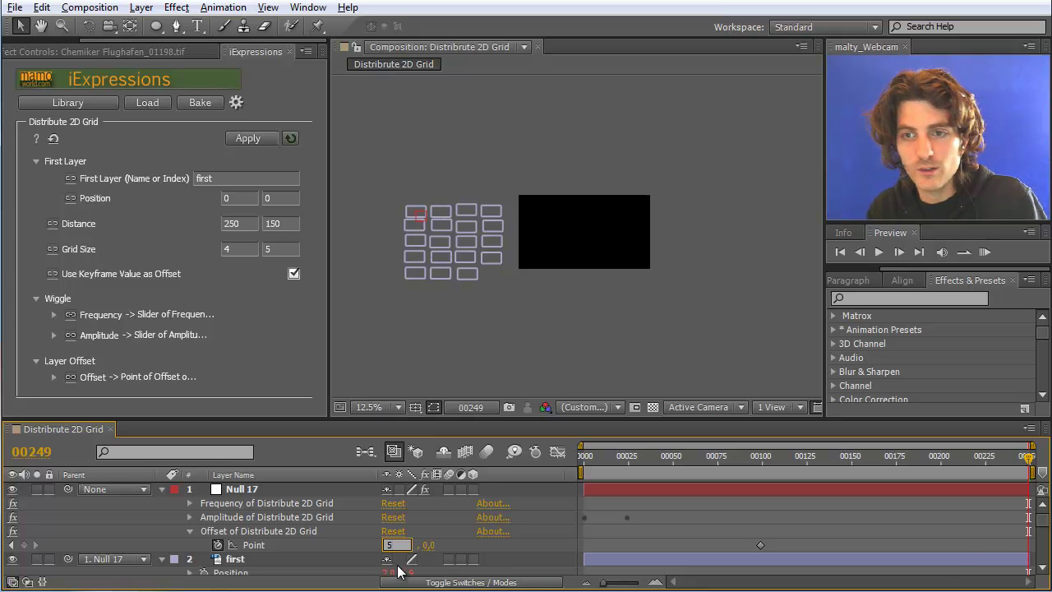
{"action": "key", "text": "Return"}
{"action": "left_click_drag", "start_coordinate": [400, 570], "coordinate": [419, 578]}
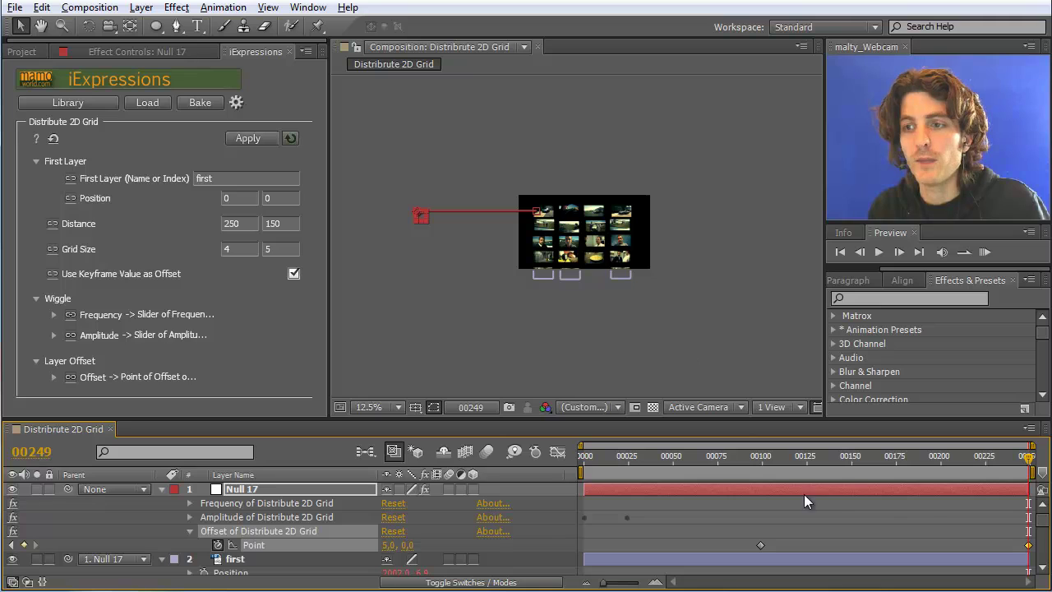
Start the work area at about frame 95 and run a RAM preview of the moving grid.
{"action": "left_click_drag", "start_coordinate": [1029, 457], "coordinate": [761, 462]}
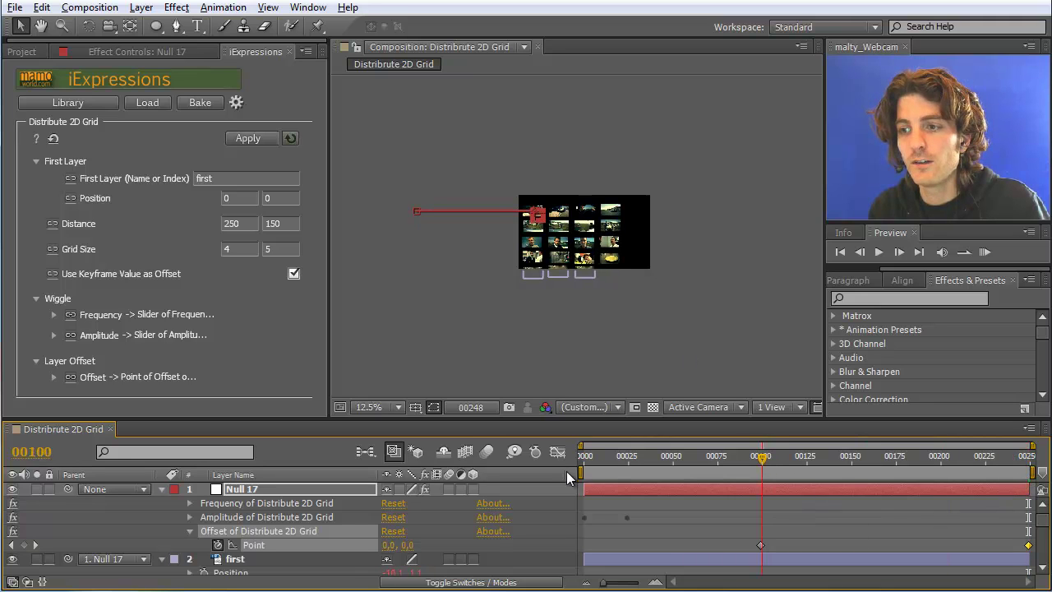
{"action": "left_click_drag", "start_coordinate": [580, 471], "coordinate": [749, 472]}
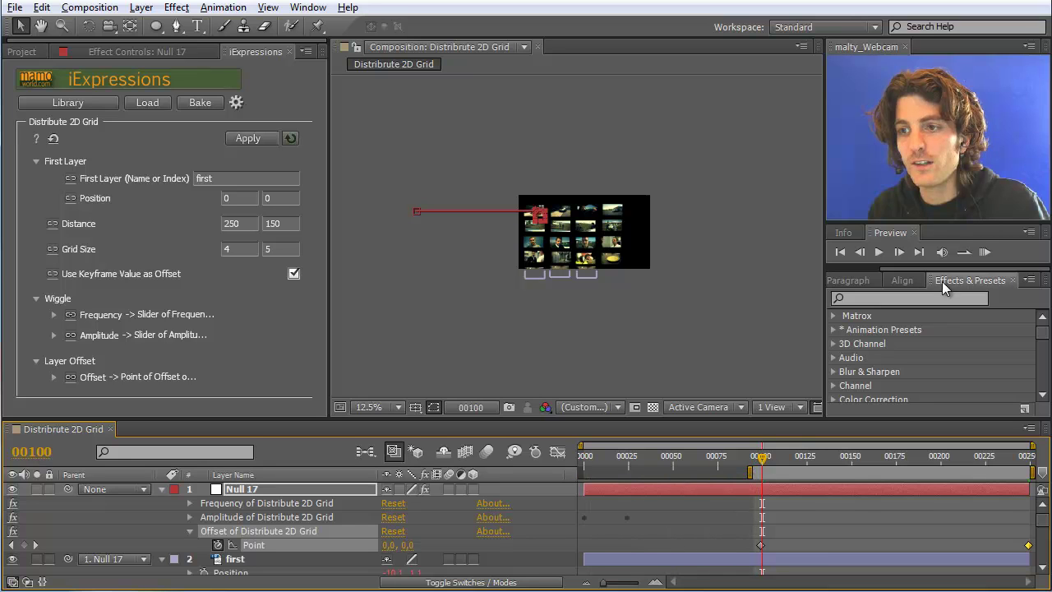
{"action": "left_click", "coordinate": [983, 252]}
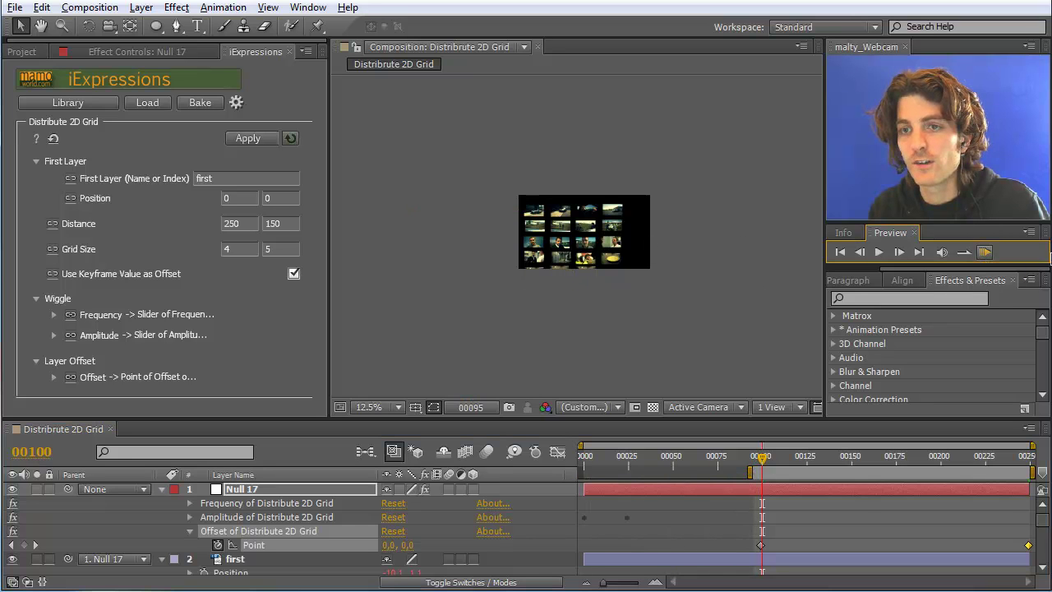
{"action": "key", "text": "space"}
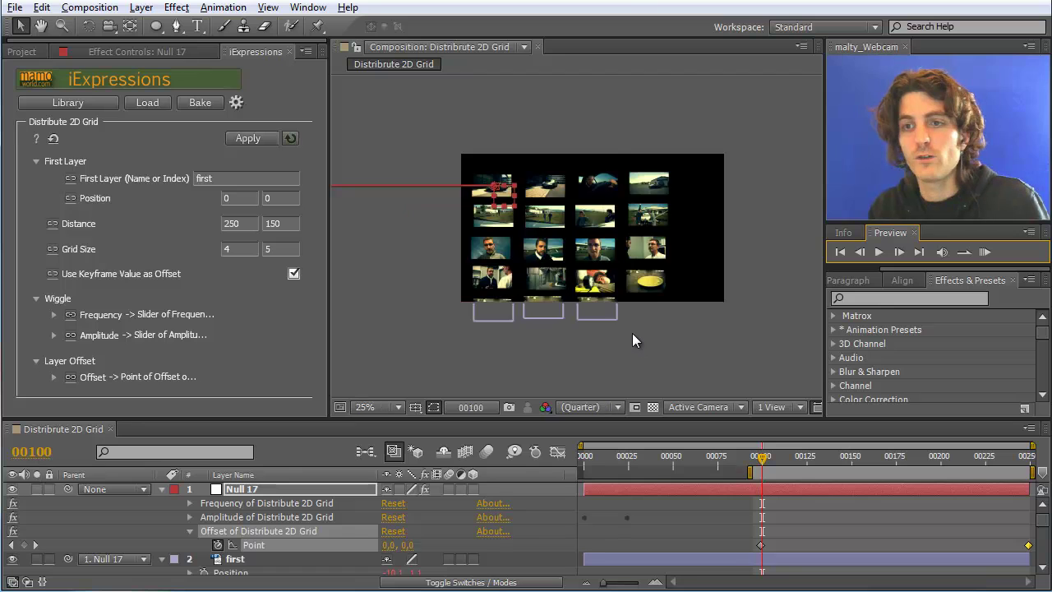
{"action": "scroll", "coordinate": [632, 333], "scroll_direction": "up", "scroll_amount": 1}
{"action": "scroll", "coordinate": [634, 335], "scroll_direction": "down", "scroll_amount": 1}
{"action": "left_click", "coordinate": [985, 251]}
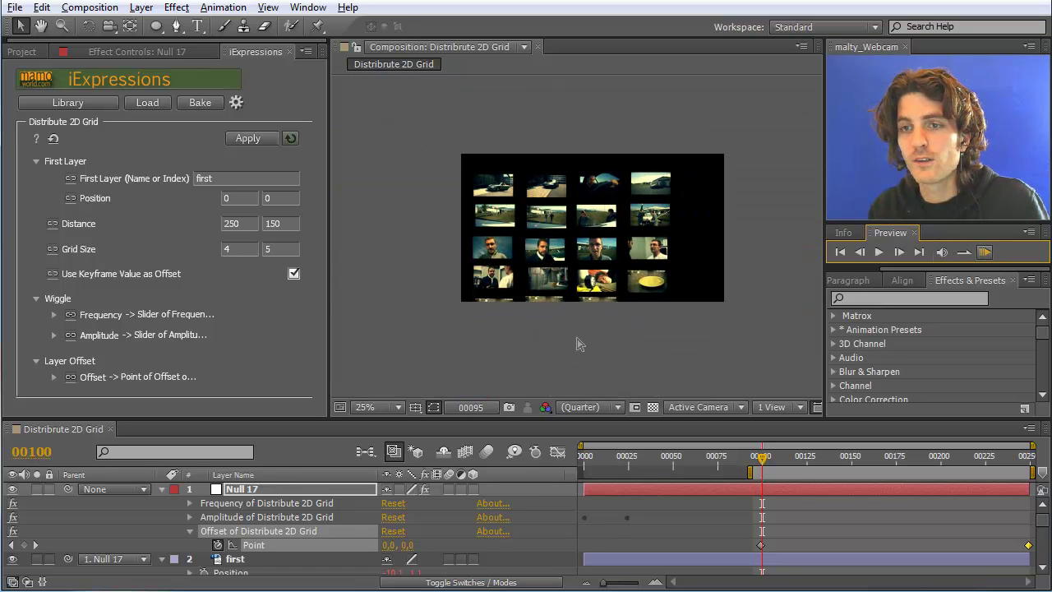
{"action": "key", "text": "space"}
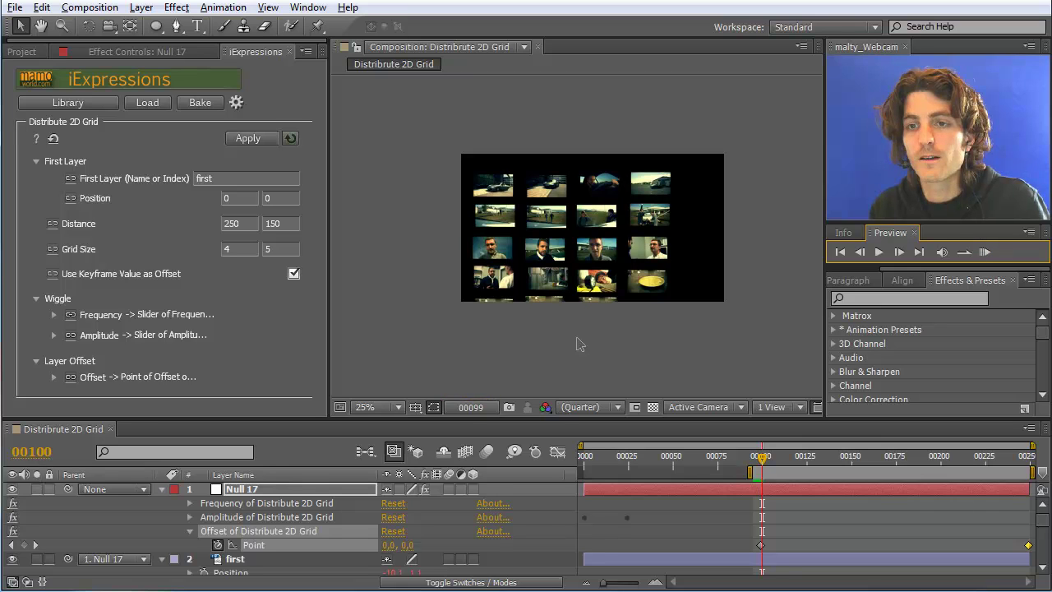